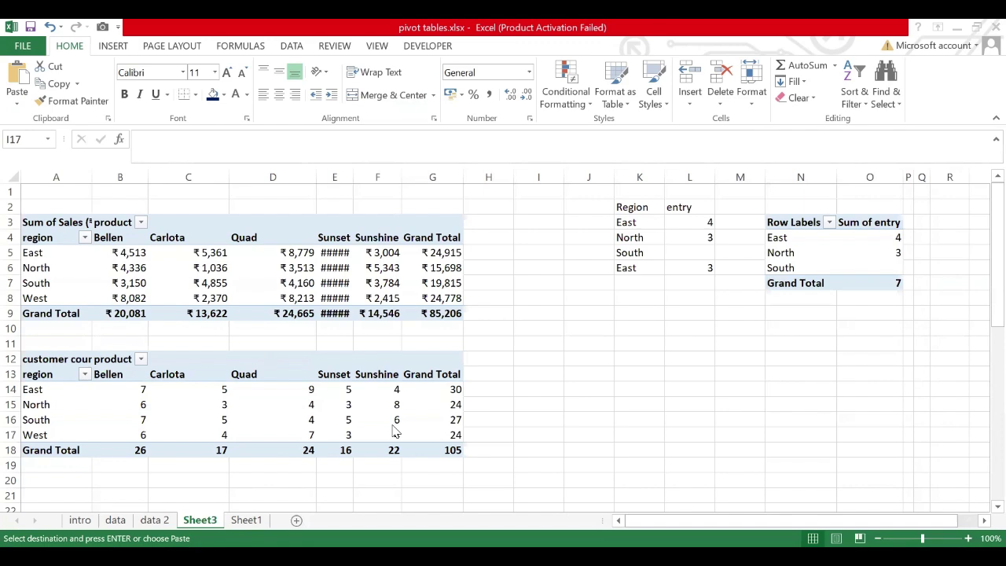
Step: Review the existing pivot tables on Sheet3, including the region sales summary and the region-by-product breakdown
{"action": "scroll", "coordinate": [330, 456], "scroll_direction": "down", "scroll_amount": 4}
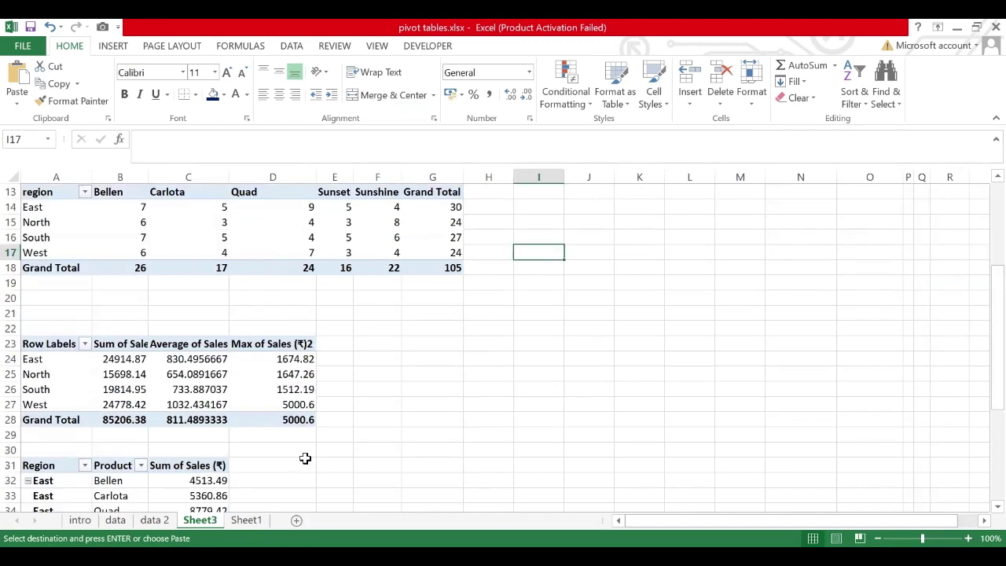
{"action": "scroll", "coordinate": [305, 458], "scroll_direction": "down", "scroll_amount": 1}
{"action": "left_click_drag", "start_coordinate": [138, 302], "coordinate": [293, 374]}
{"action": "scroll", "coordinate": [321, 447], "scroll_direction": "down", "scroll_amount": 2}
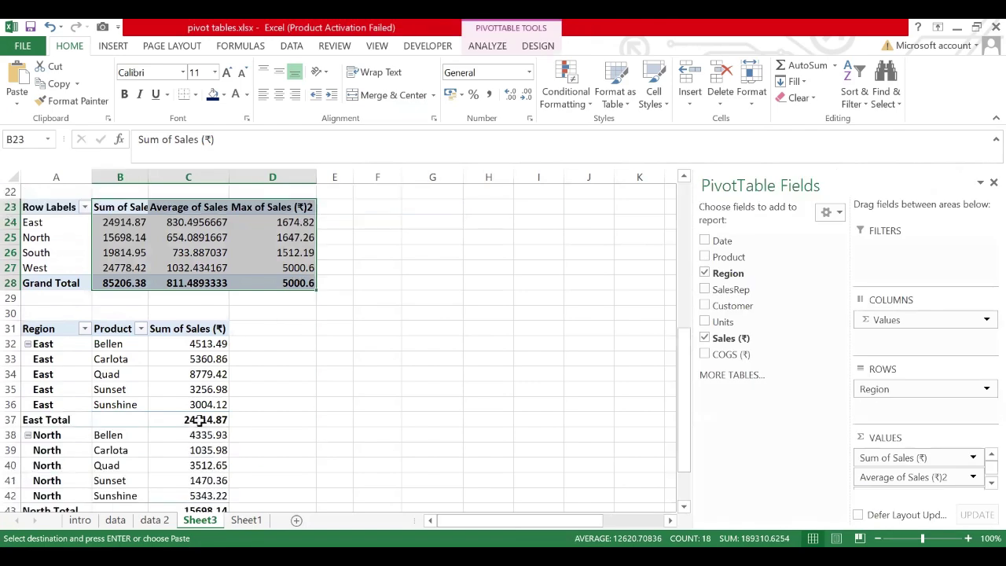
{"action": "scroll", "coordinate": [198, 420], "scroll_direction": "down", "scroll_amount": 3}
{"action": "left_click", "coordinate": [106, 283]}
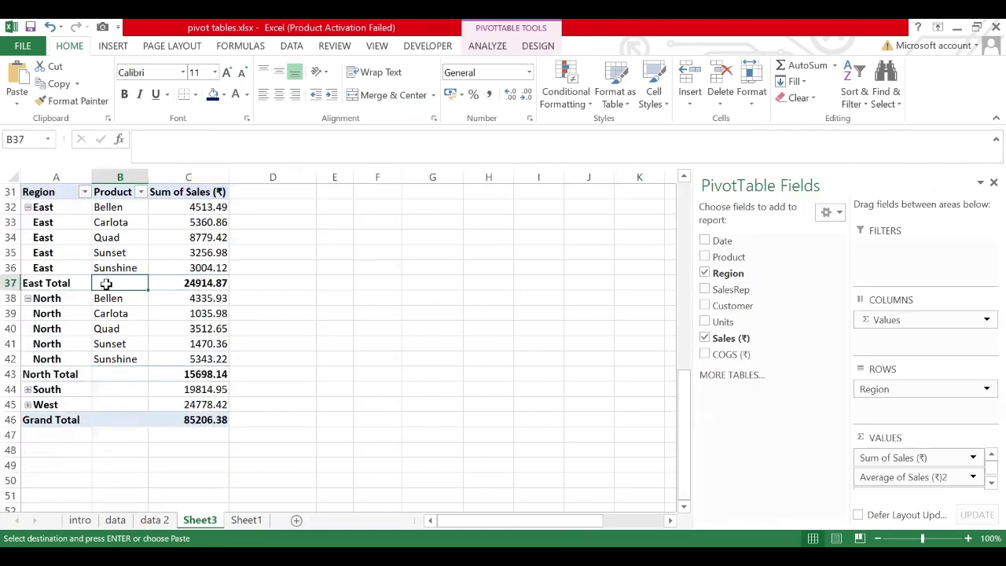
{"action": "left_click", "coordinate": [112, 344]}
{"action": "scroll", "coordinate": [169, 362], "scroll_direction": "up", "scroll_amount": 1}
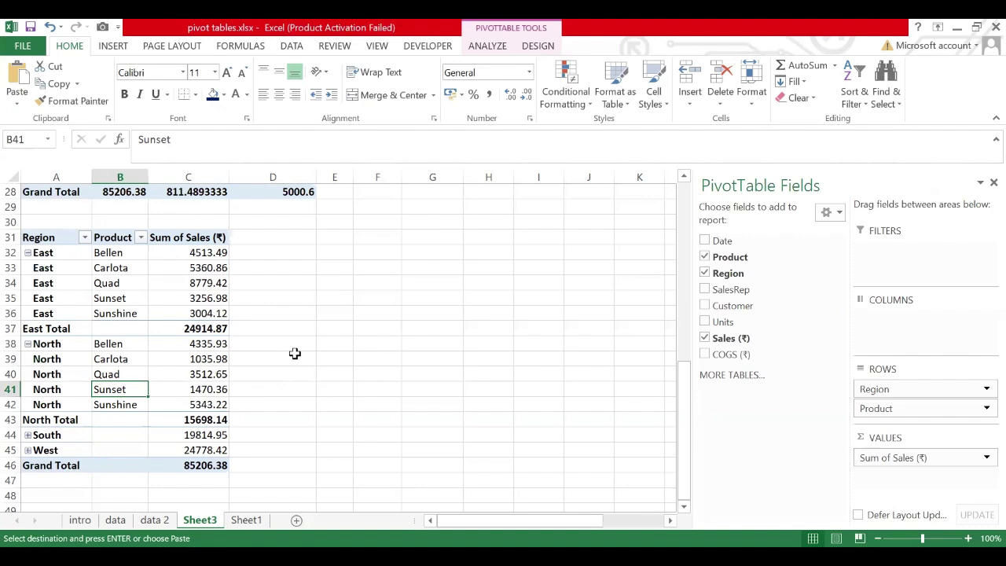
Step: Examine the toy sales records on the data 2 sheet, focusing on the Date and Total Line Revenue columns
{"action": "left_click", "coordinate": [114, 520]}
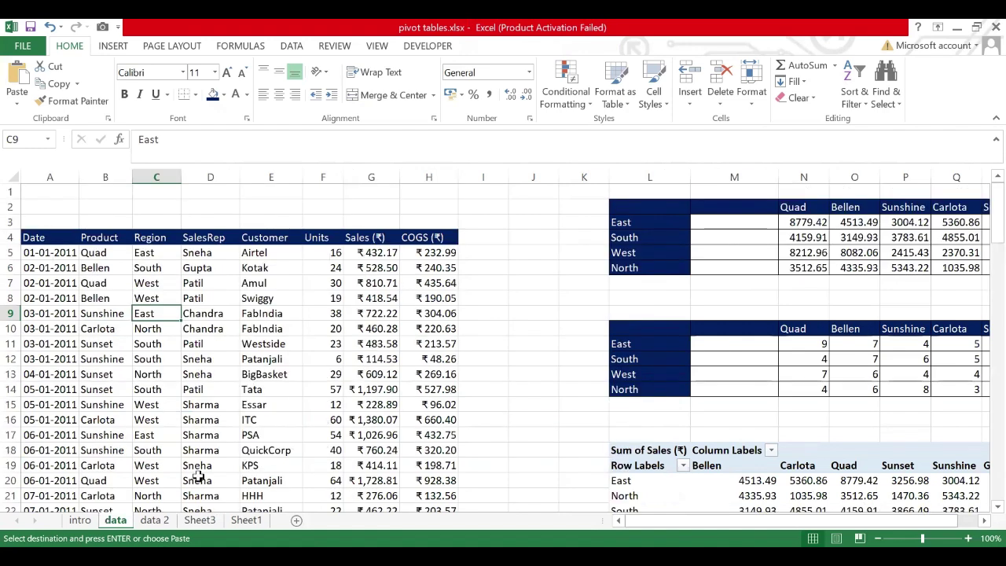
{"action": "left_click", "coordinate": [161, 522]}
{"action": "left_click", "coordinate": [364, 413]}
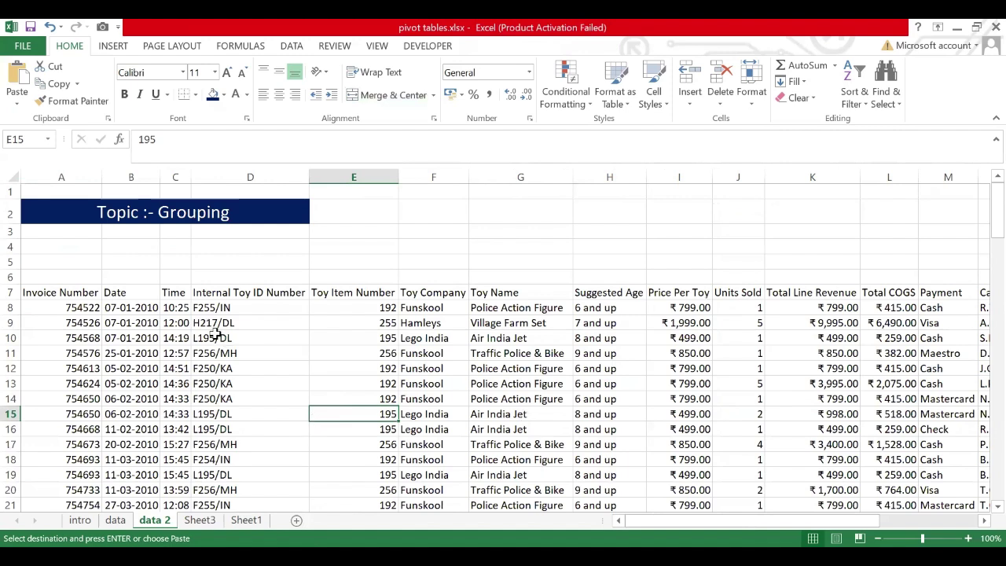
{"action": "left_click_drag", "start_coordinate": [117, 293], "coordinate": [135, 479]}
{"action": "left_click", "coordinate": [134, 364]}
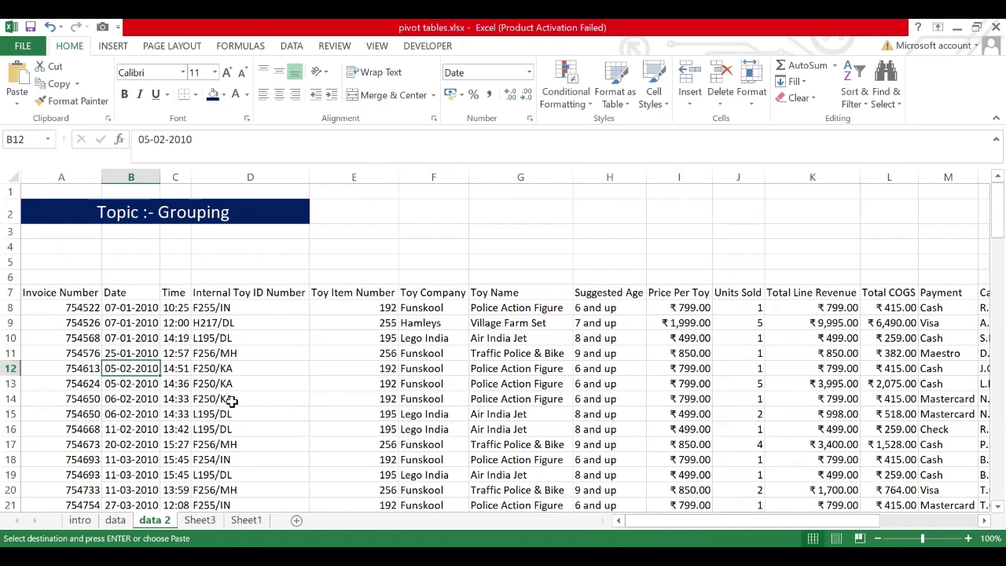
{"action": "left_click", "coordinate": [770, 323]}
{"action": "double_click", "coordinate": [770, 323]}
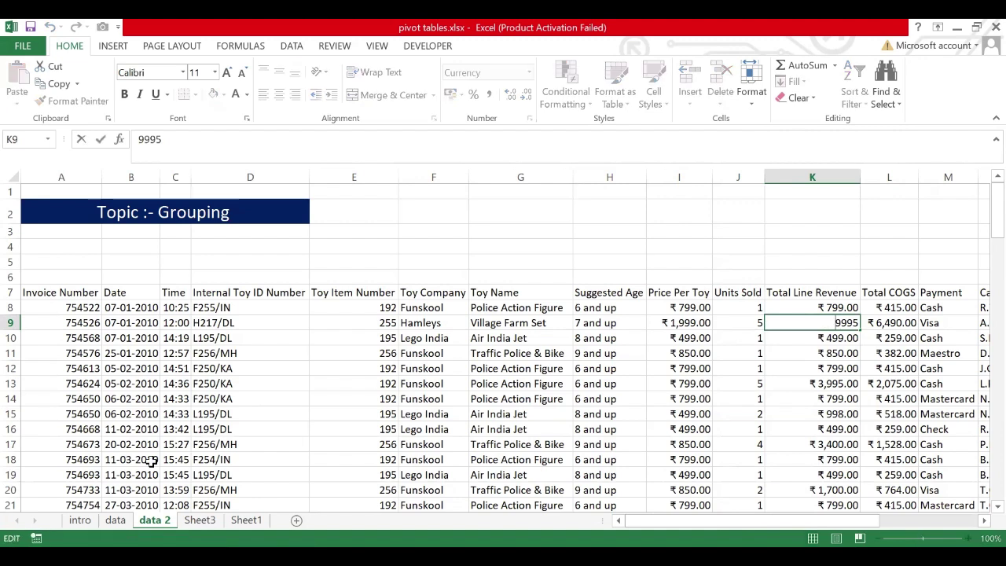
{"action": "key", "text": "Return"}
{"action": "key", "text": "Return"}
{"action": "key", "text": "Return"}
{"action": "key", "text": "Return"}
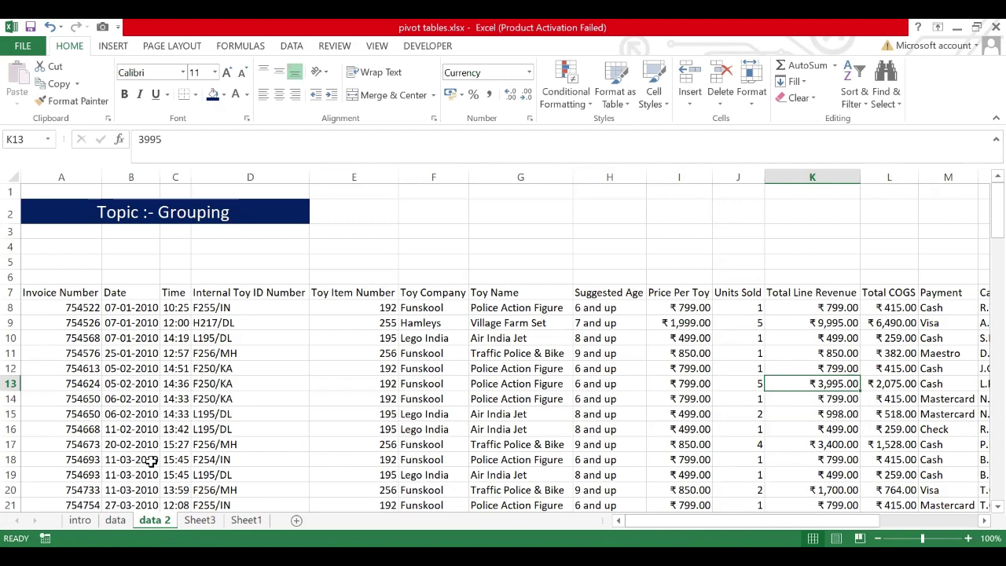
Step: Create a PivotTable on a new worksheet from the data 2 range $A$7:$R$119
{"action": "left_click", "coordinate": [212, 397]}
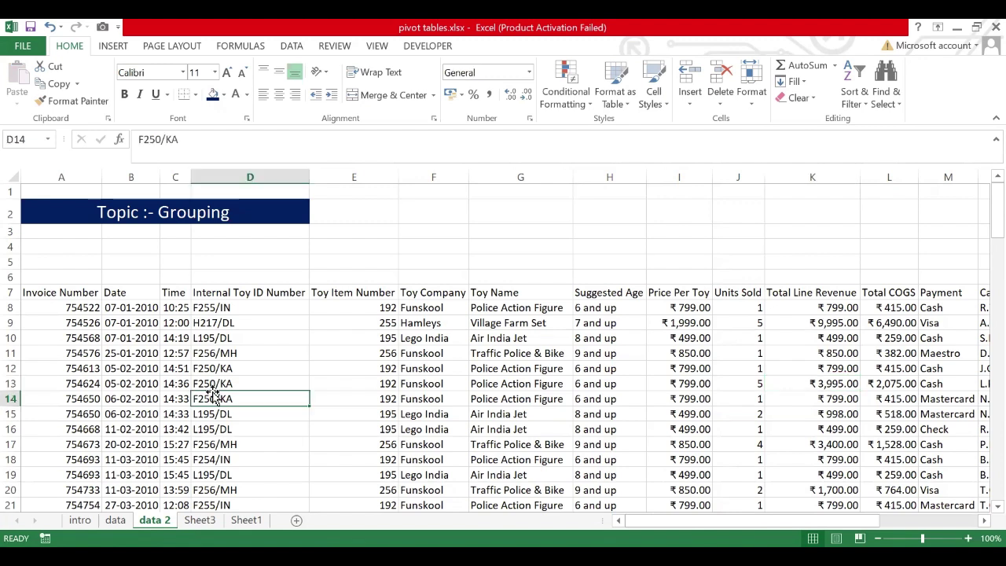
{"action": "key", "text": "alt"}
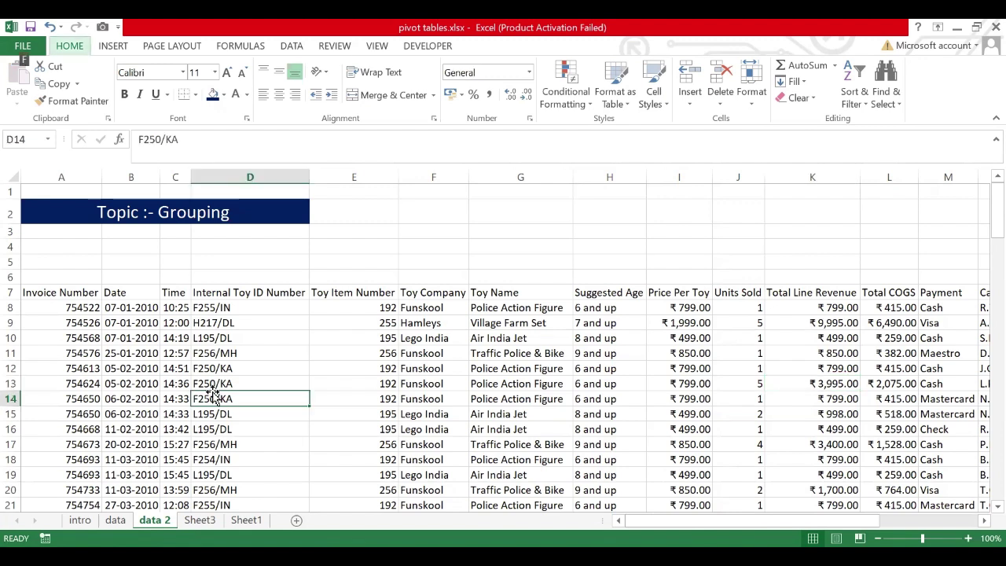
{"action": "key", "text": "n"}
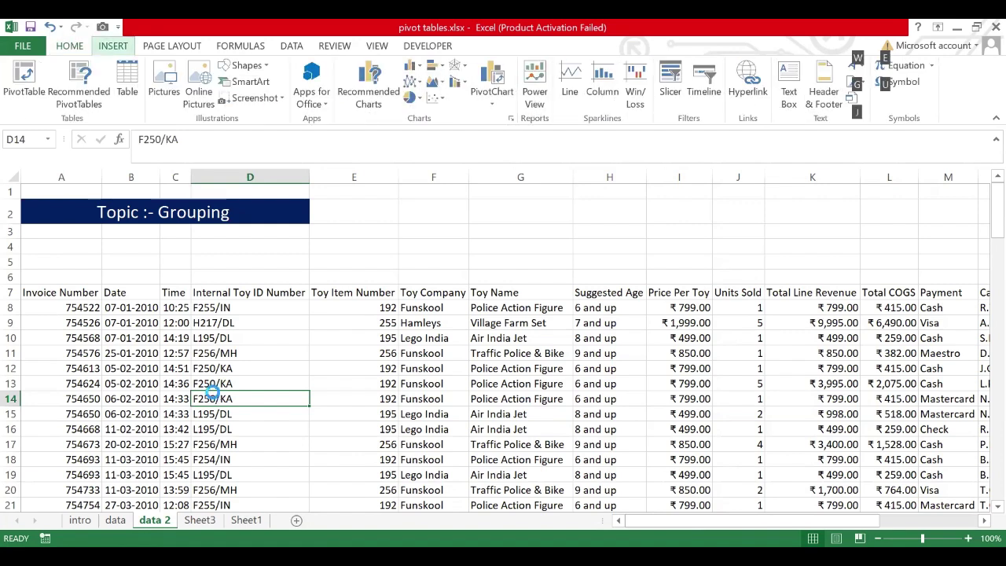
{"action": "key", "text": "v"}
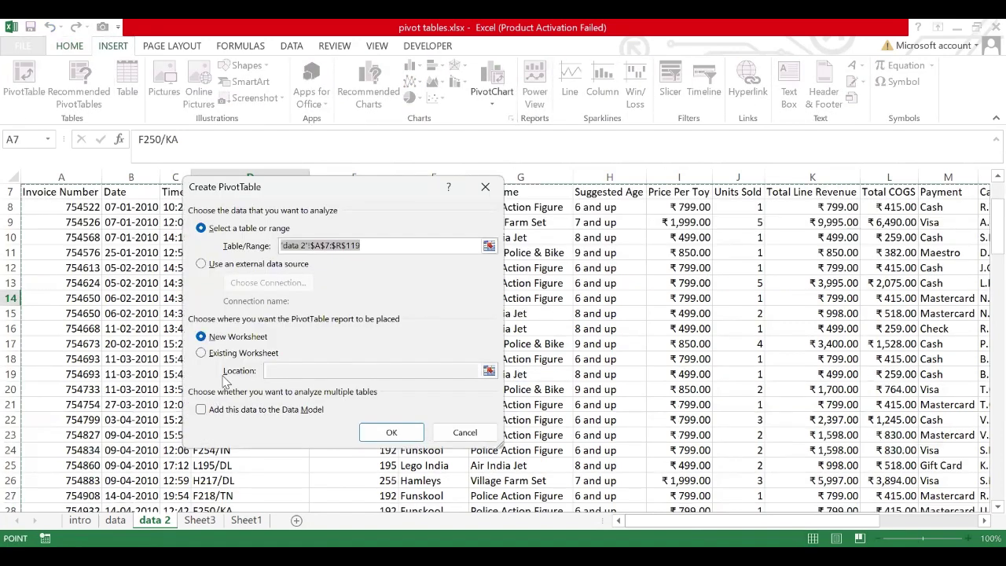
{"action": "left_click", "coordinate": [394, 432]}
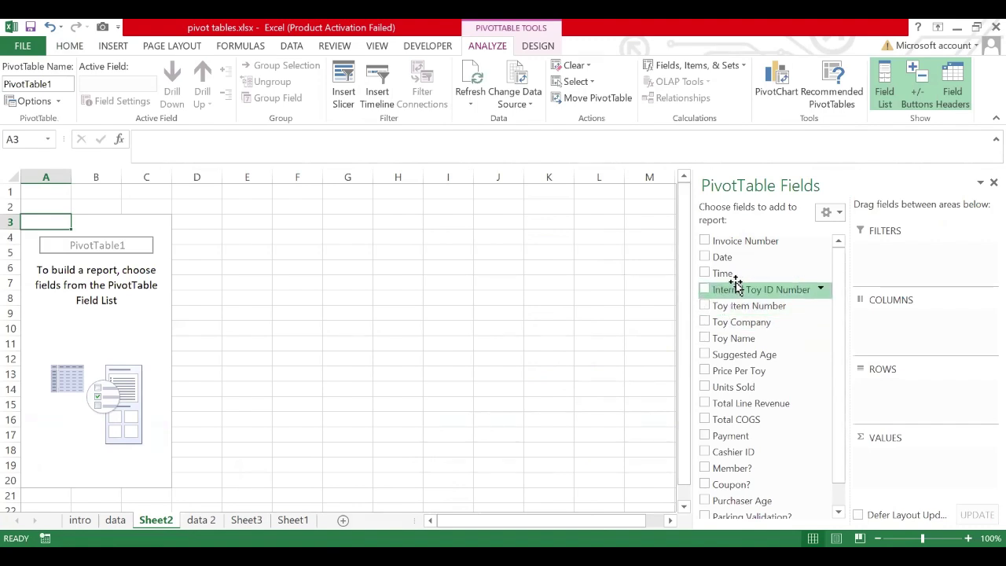
Step: Lay out the pivot table with Date as rows and the sum of Total Line Revenue as values
{"action": "left_click_drag", "start_coordinate": [722, 257], "coordinate": [904, 414]}
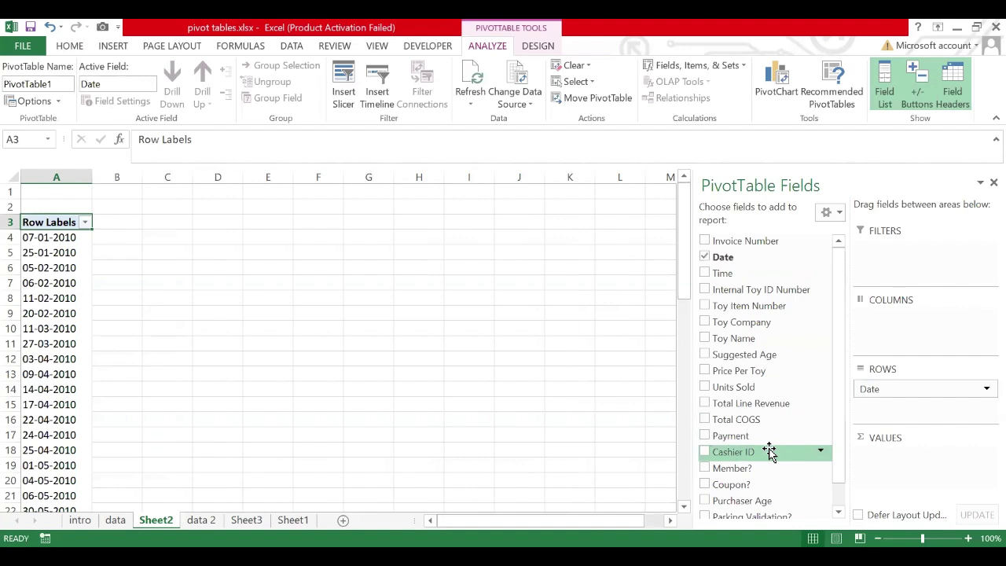
{"action": "left_click_drag", "start_coordinate": [759, 404], "coordinate": [919, 478]}
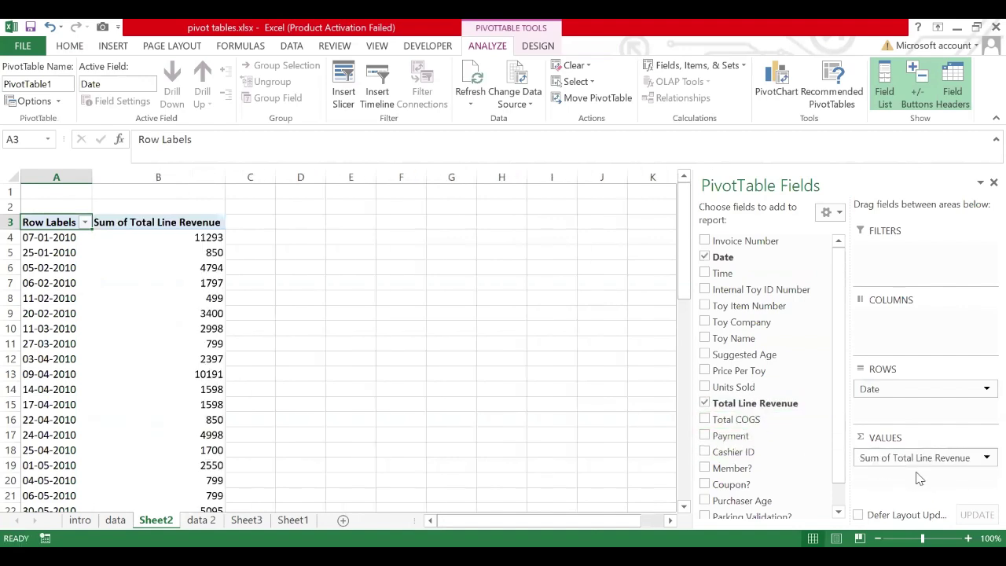
{"action": "left_click", "coordinate": [82, 327]}
{"action": "scroll", "coordinate": [72, 395], "scroll_direction": "down", "scroll_amount": 5}
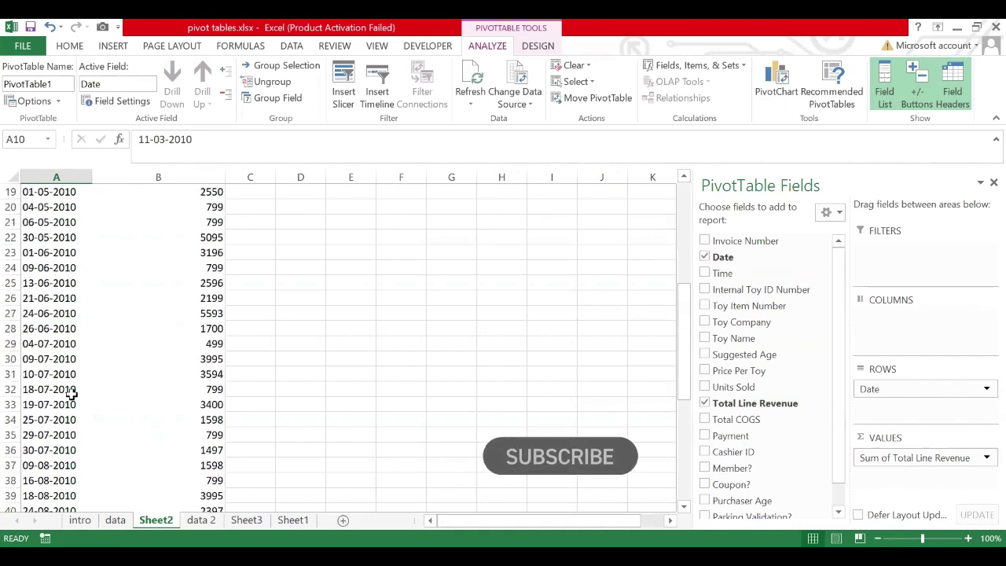
{"action": "scroll", "coordinate": [72, 396], "scroll_direction": "up", "scroll_amount": 5}
Step: Group the pivot table's date row labels by Months and Years
{"action": "left_click", "coordinate": [59, 282]}
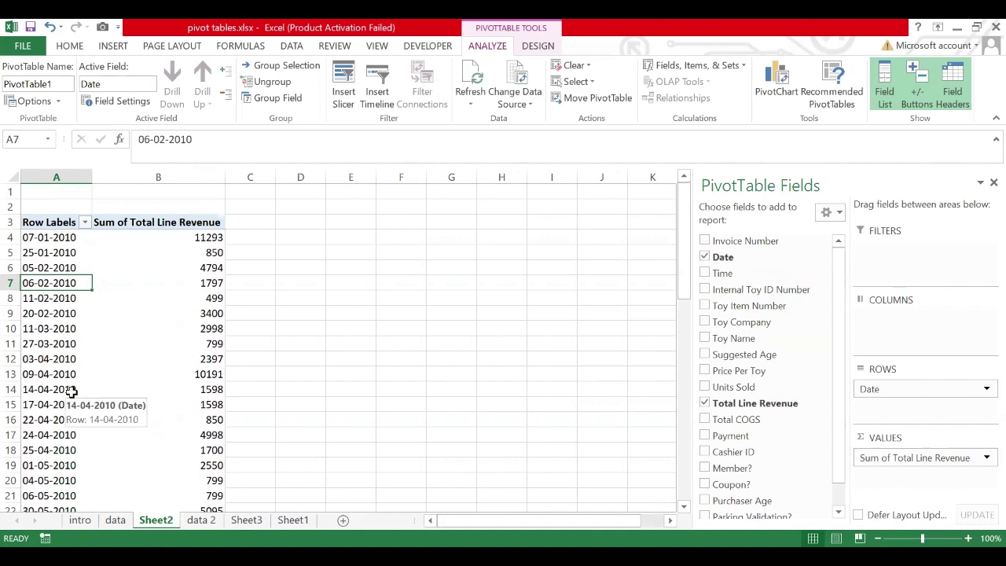
{"action": "left_click", "coordinate": [59, 313]}
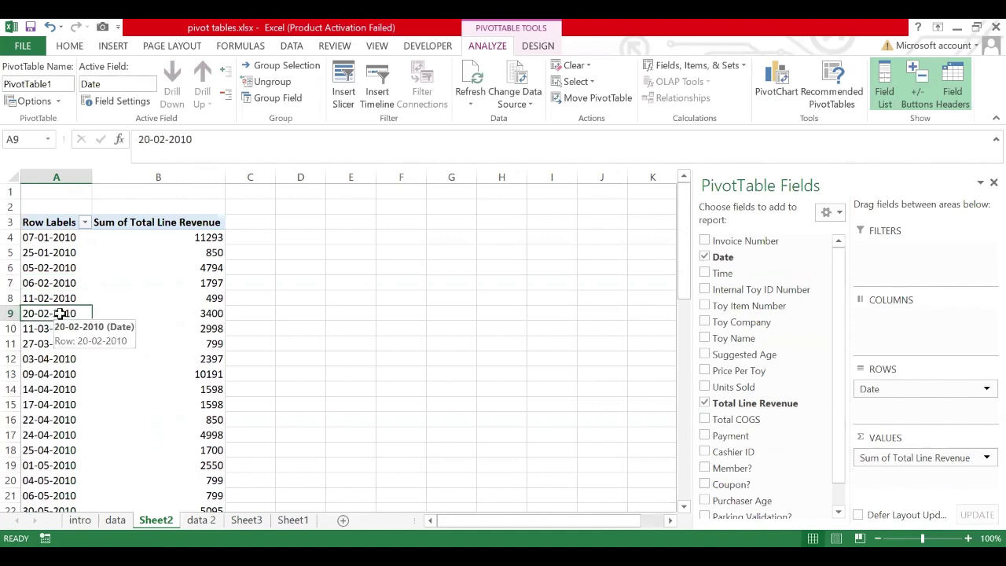
{"action": "right_click", "coordinate": [60, 313]}
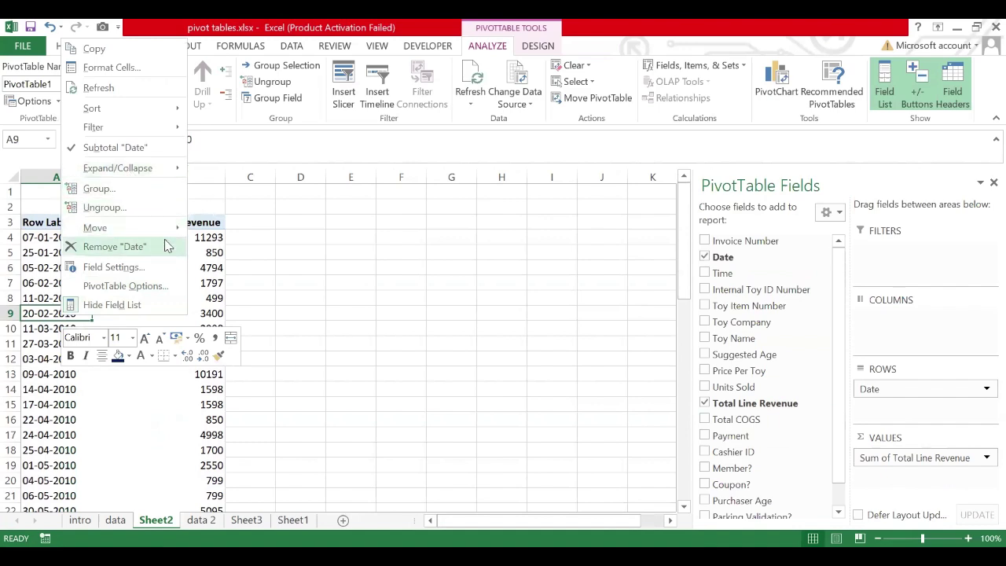
{"action": "left_click", "coordinate": [134, 194]}
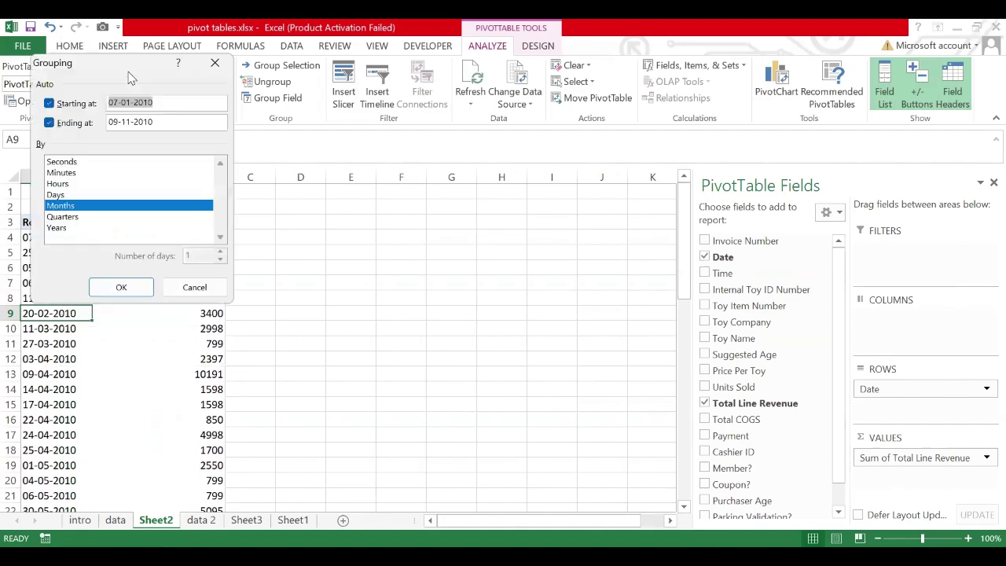
{"action": "left_click_drag", "start_coordinate": [130, 76], "coordinate": [214, 217]}
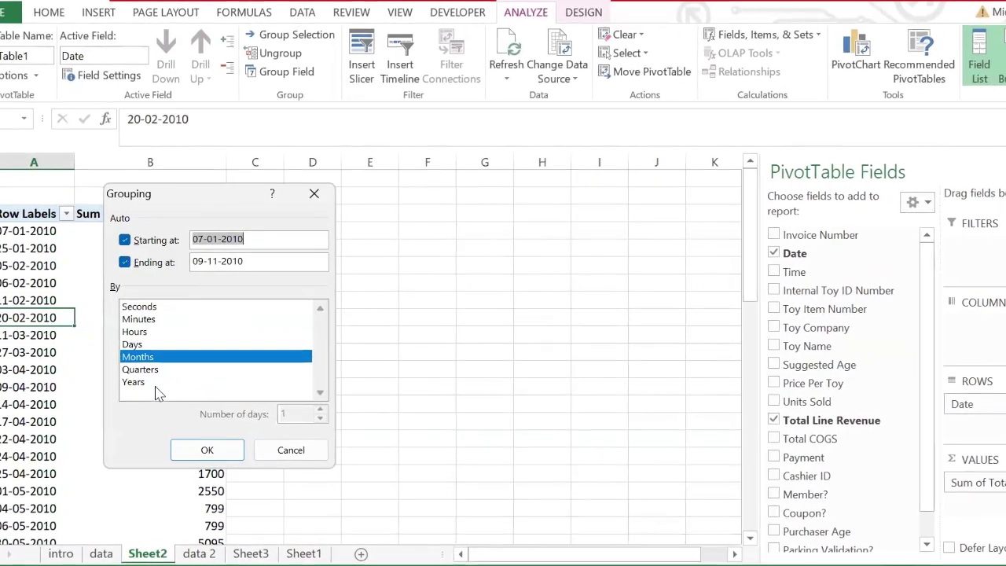
{"action": "left_click", "coordinate": [157, 385]}
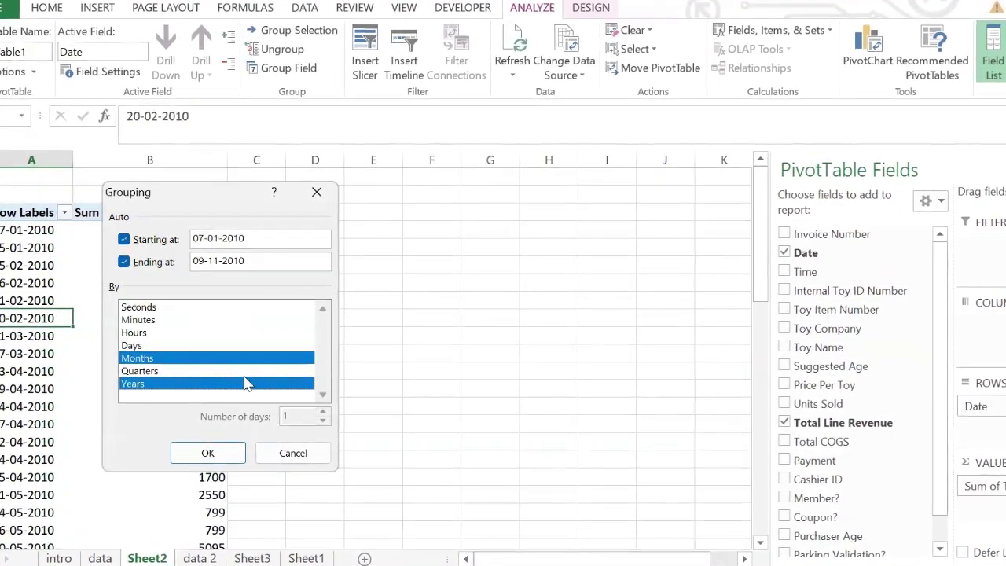
{"action": "left_click", "coordinate": [208, 456]}
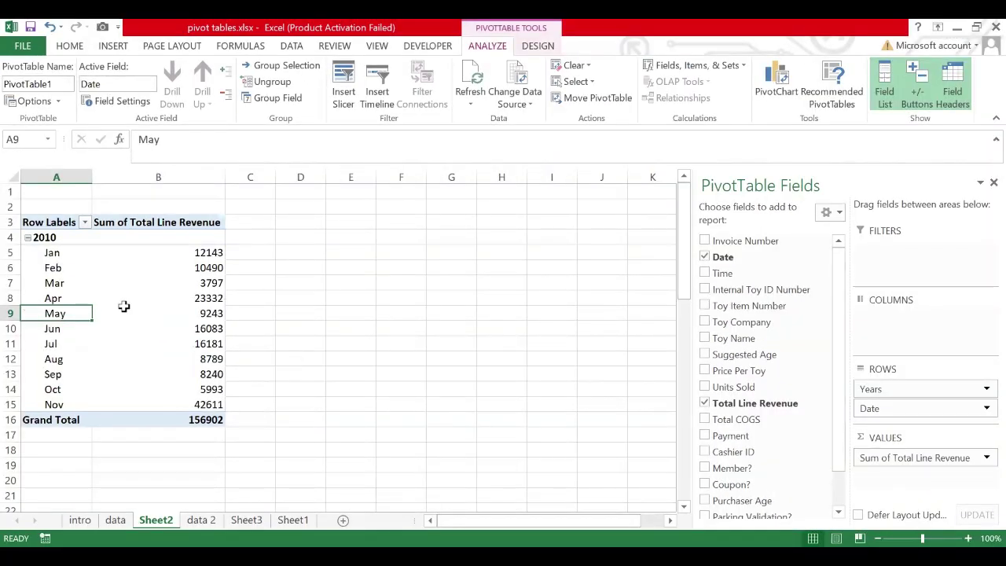
{"action": "left_click", "coordinate": [200, 326]}
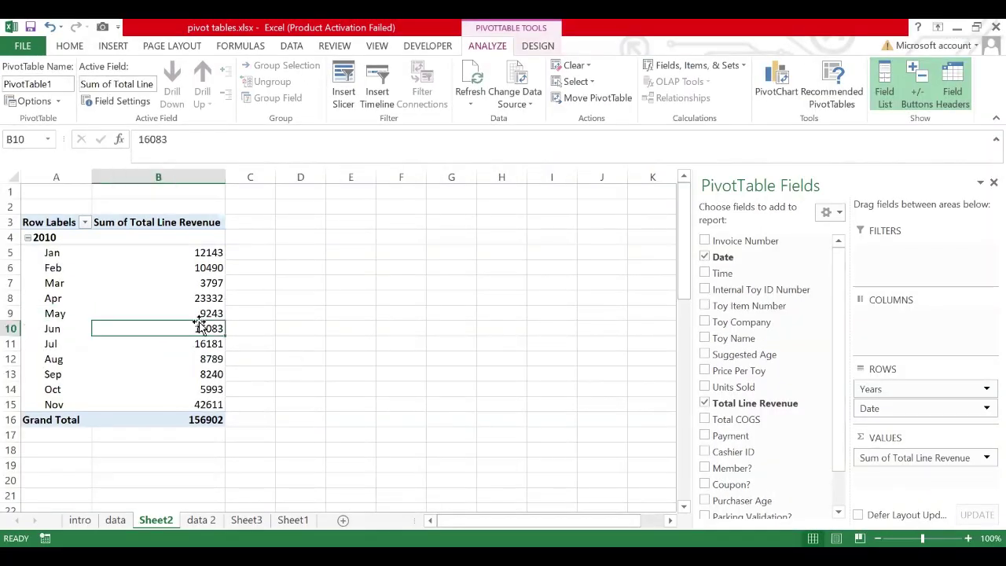
{"action": "left_click", "coordinate": [78, 293]}
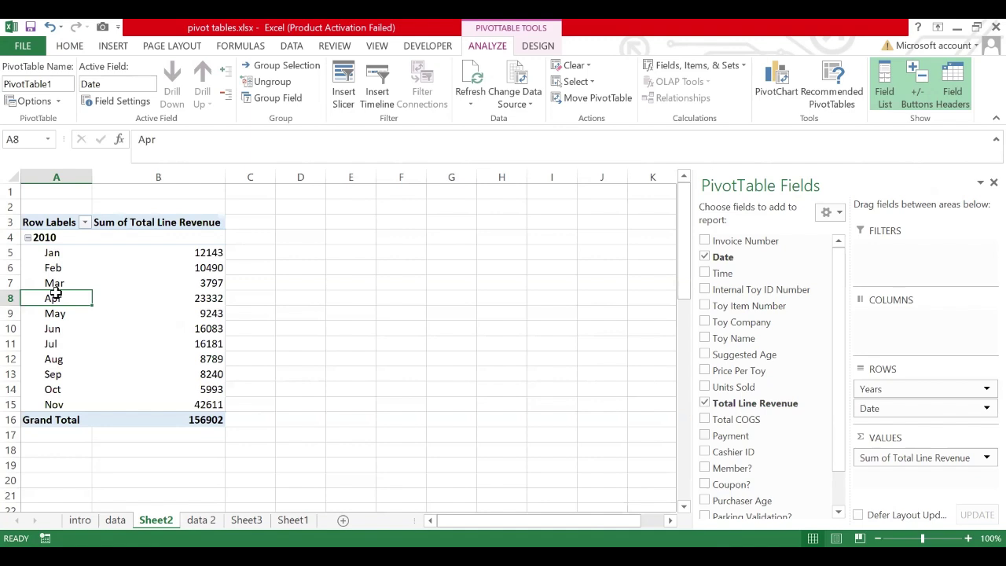
{"action": "left_click", "coordinate": [164, 287]}
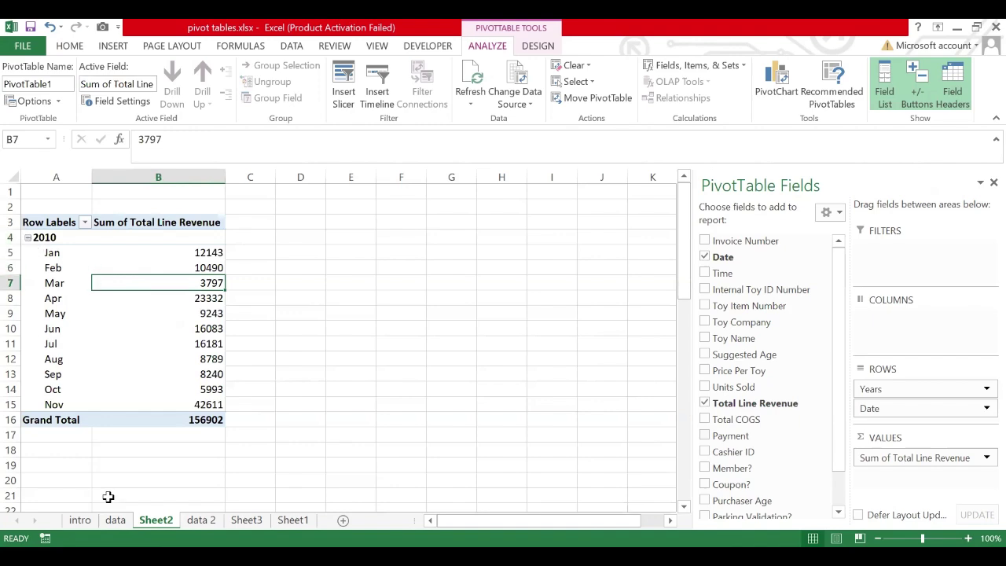
Step: Change the date in cell B49 of the data 2 sheet to 24-06-2011
{"action": "left_click", "coordinate": [217, 525]}
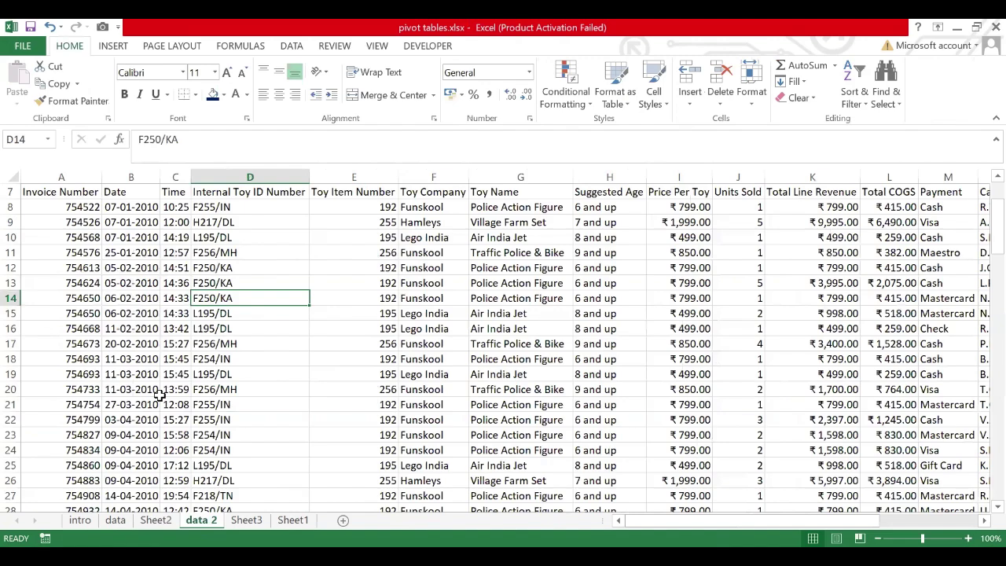
{"action": "scroll", "coordinate": [157, 395], "scroll_direction": "down", "scroll_amount": 11}
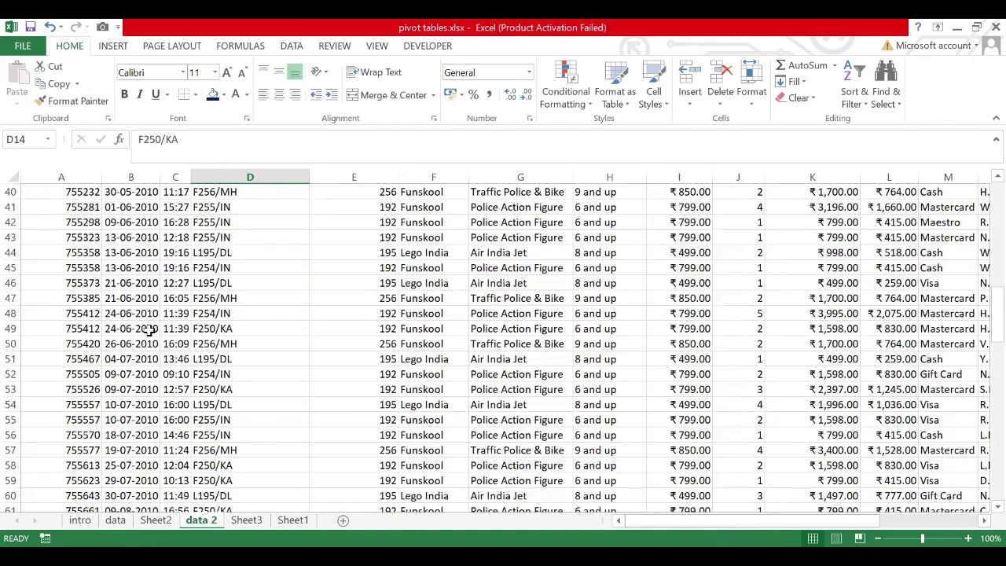
{"action": "double_click", "coordinate": [151, 330]}
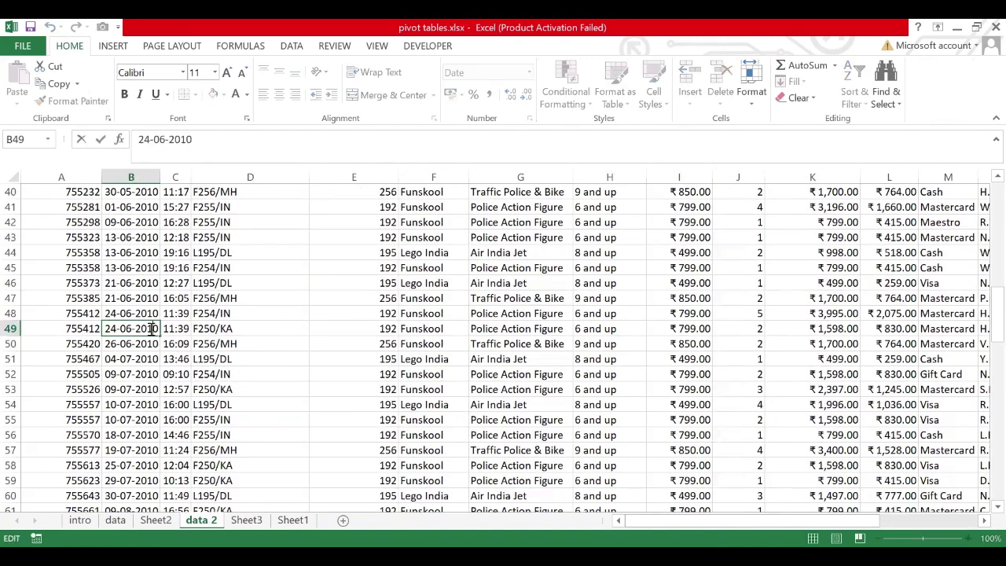
{"action": "key", "text": "BackSpace"}
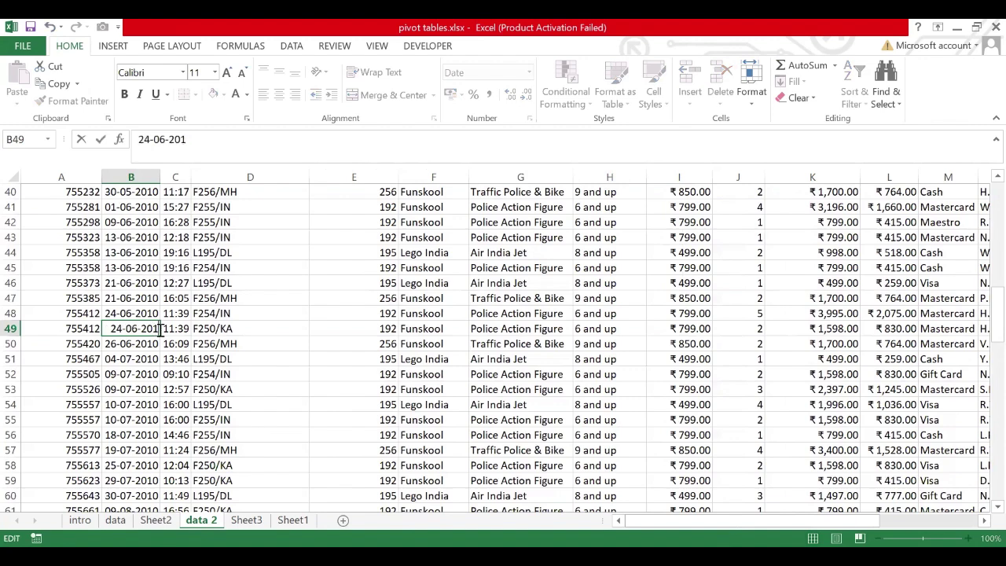
{"action": "type", "text": "1"}
{"action": "key", "text": "Return"}
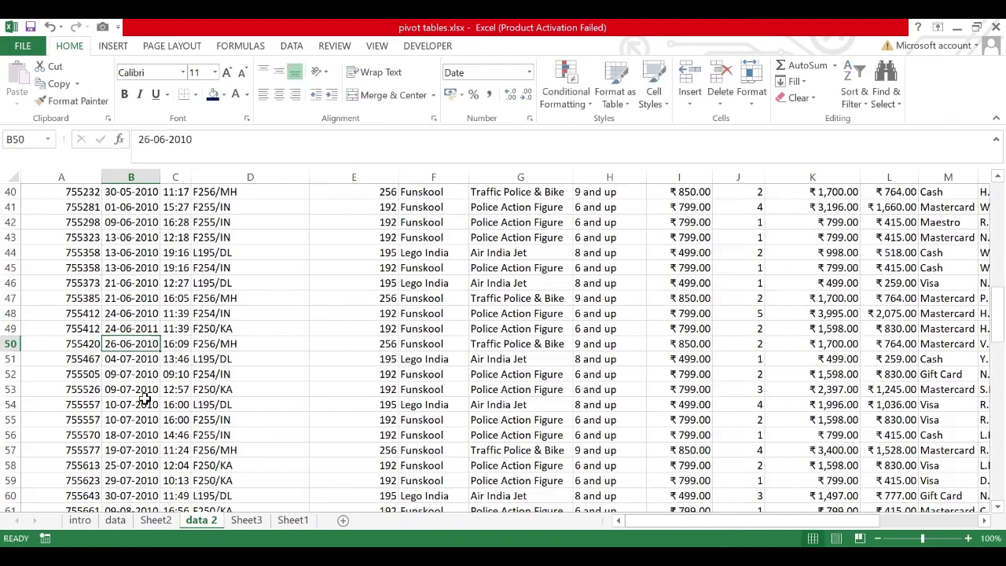
Step: Change the date in cell B54 of the source data to 10-07-2011
{"action": "left_click", "coordinate": [146, 401]}
{"action": "double_click", "coordinate": [145, 401]}
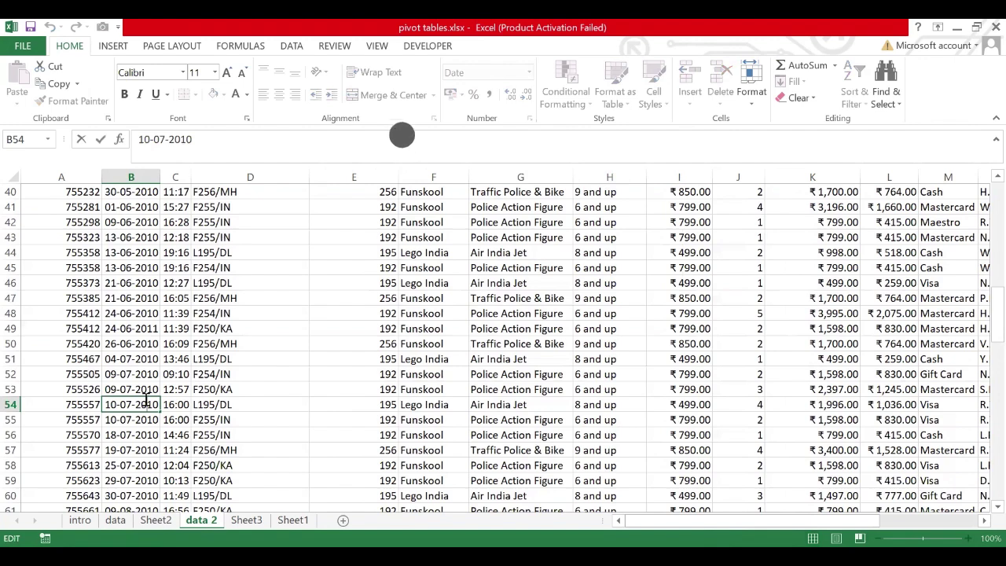
{"action": "key", "text": "BackSpace"}
{"action": "type", "text": "1"}
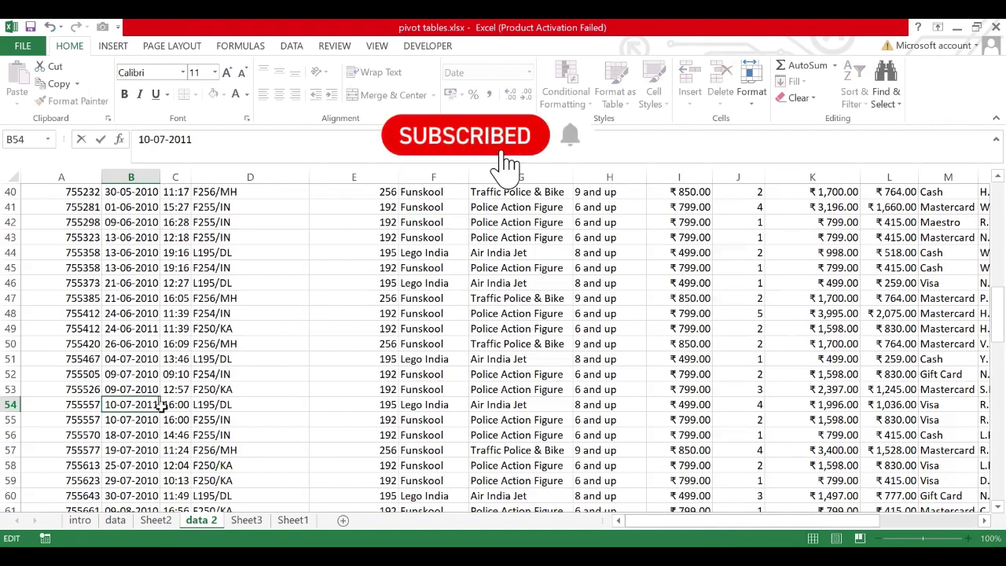
{"action": "key", "text": "Return"}
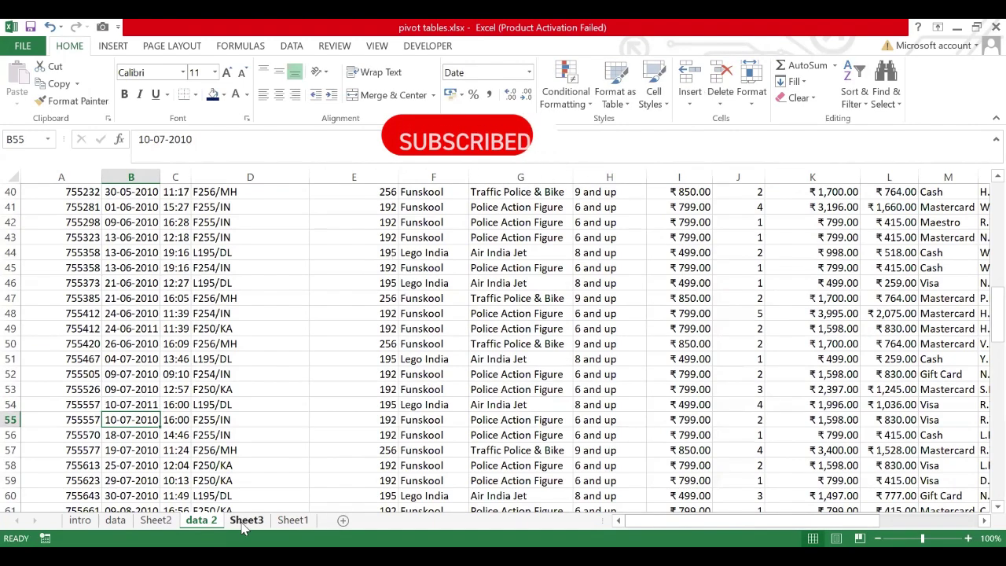
Step: Refresh the date-grouped pivot table on Sheet2 to pick up the edited source dates
{"action": "left_click", "coordinate": [246, 520]}
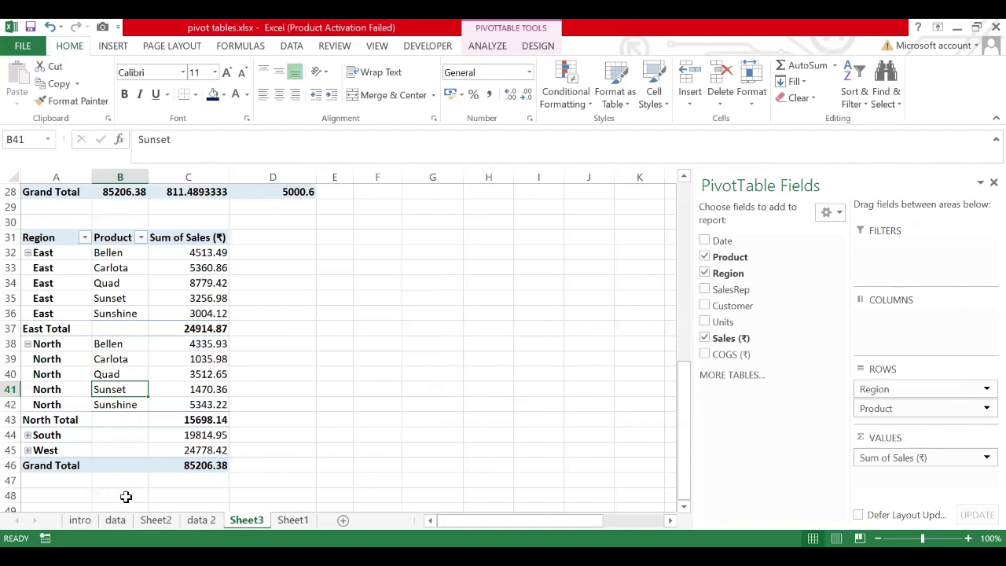
{"action": "left_click", "coordinate": [156, 521]}
{"action": "left_click", "coordinate": [66, 303]}
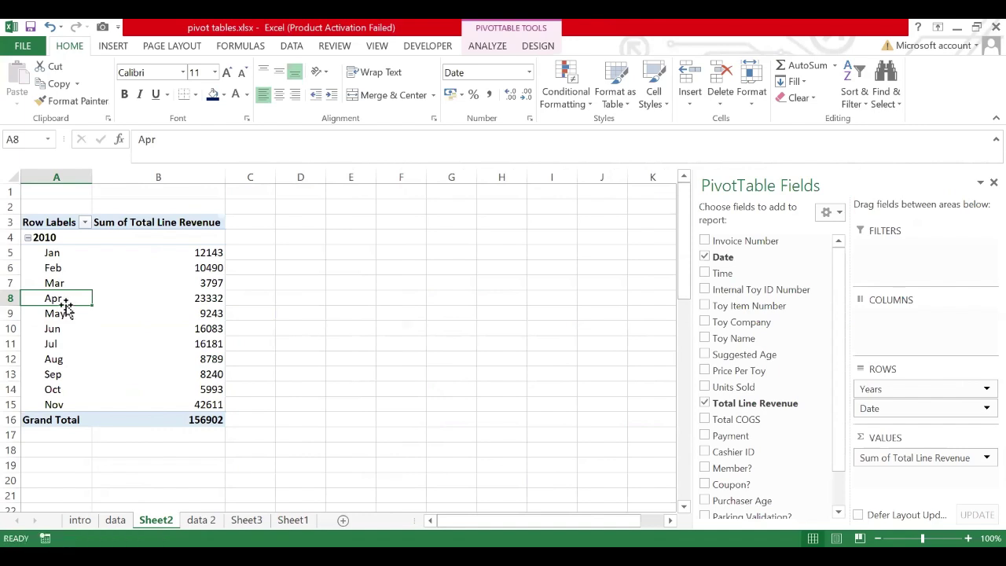
{"action": "left_click", "coordinate": [85, 254]}
{"action": "right_click", "coordinate": [85, 254]}
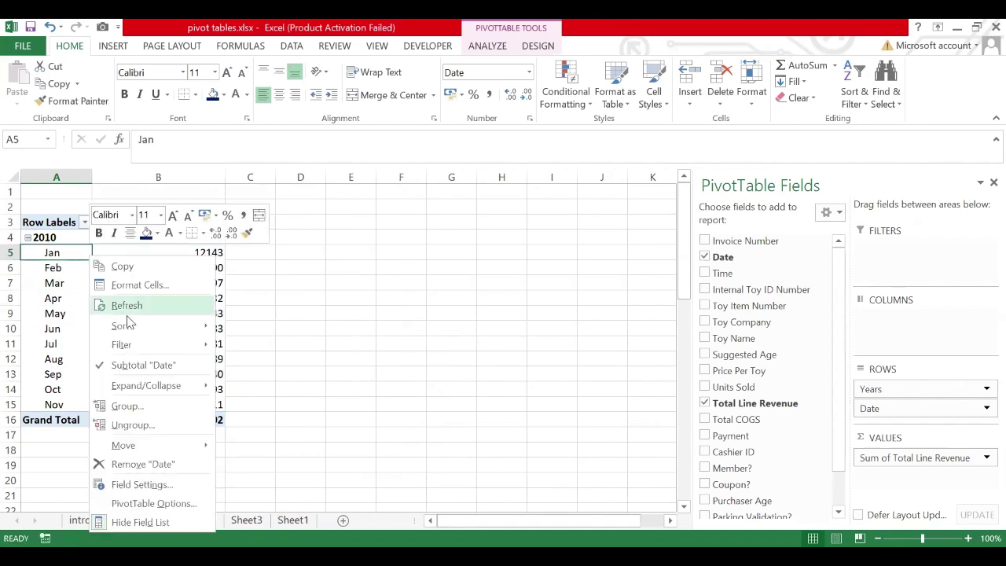
{"action": "left_click", "coordinate": [135, 310]}
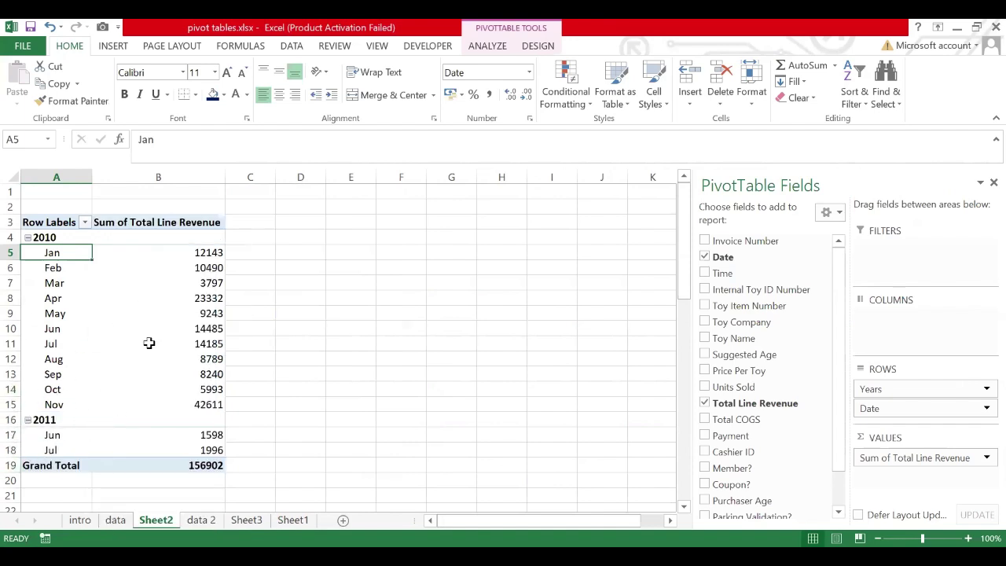
{"action": "left_click", "coordinate": [85, 418]}
{"action": "left_click", "coordinate": [88, 329]}
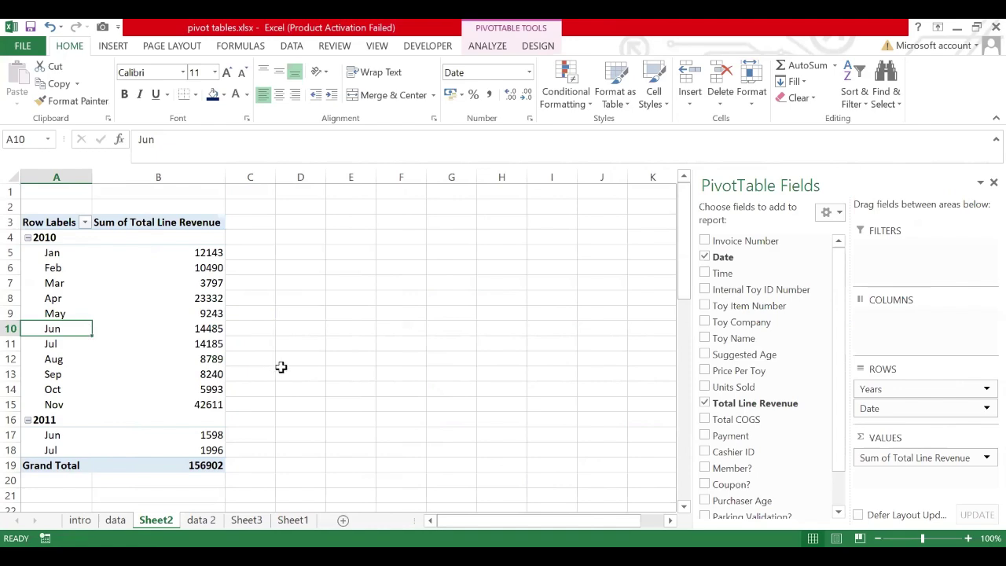
Step: Return to the data 2 sheet and examine the entries in its Time column from the header down
{"action": "left_click", "coordinate": [202, 520]}
{"action": "left_click", "coordinate": [565, 372]}
{"action": "scroll", "coordinate": [566, 372], "scroll_direction": "up", "scroll_amount": 5}
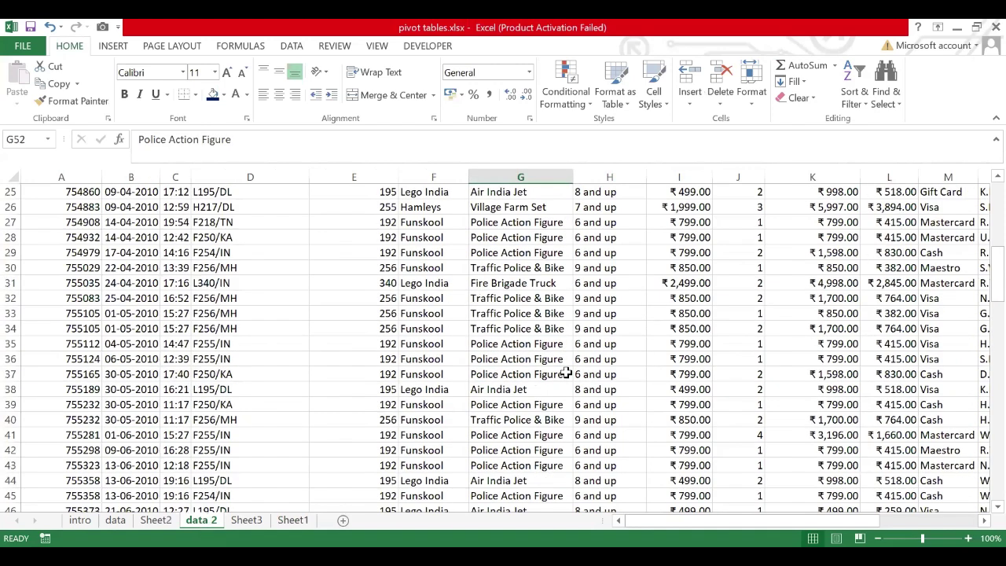
{"action": "left_click", "coordinate": [196, 327]}
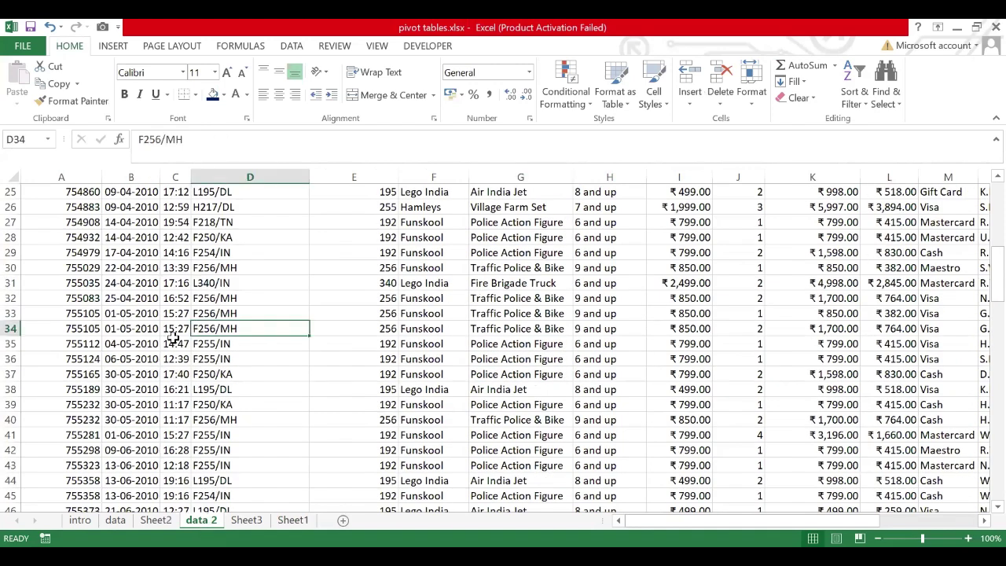
{"action": "left_click", "coordinate": [172, 340]}
{"action": "key", "text": "ctrl+Up"}
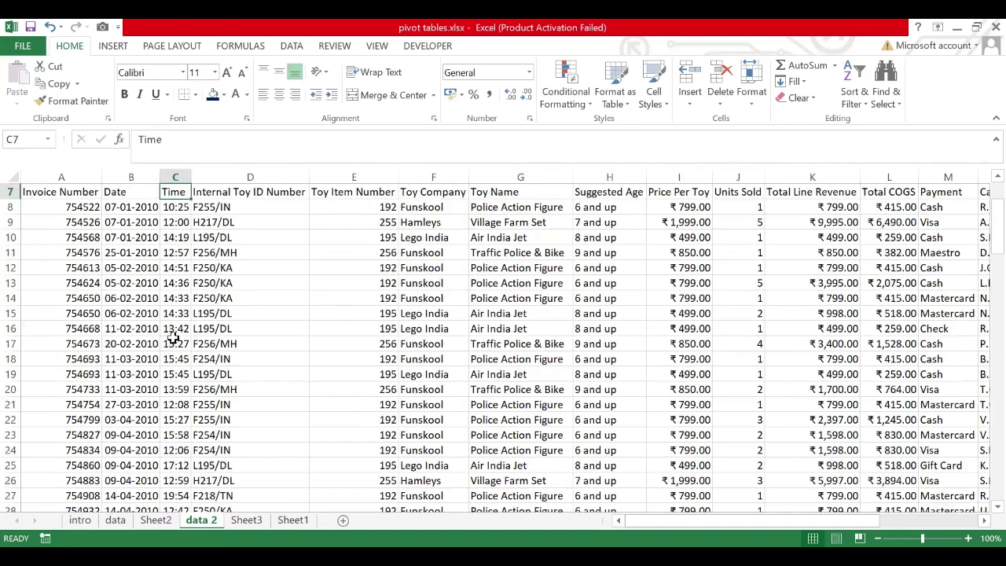
{"action": "key", "text": "ctrl+Up"}
{"action": "key", "text": "Down"}
{"action": "key", "text": "Down"}
{"action": "key", "text": "Down"}
{"action": "key", "text": "Down"}
{"action": "key", "text": "Down"}
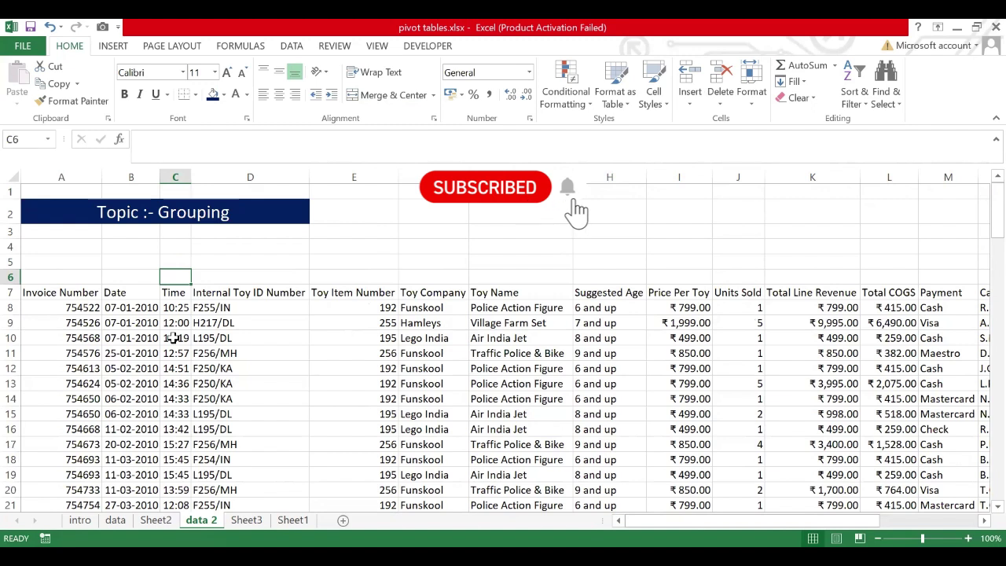
{"action": "left_click", "coordinate": [173, 338]}
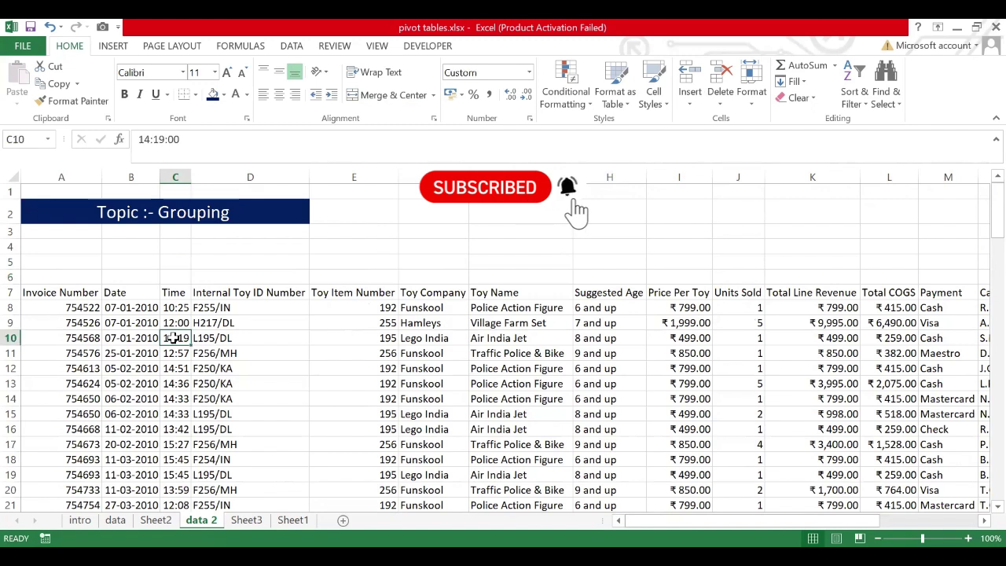
{"action": "left_click", "coordinate": [172, 444]}
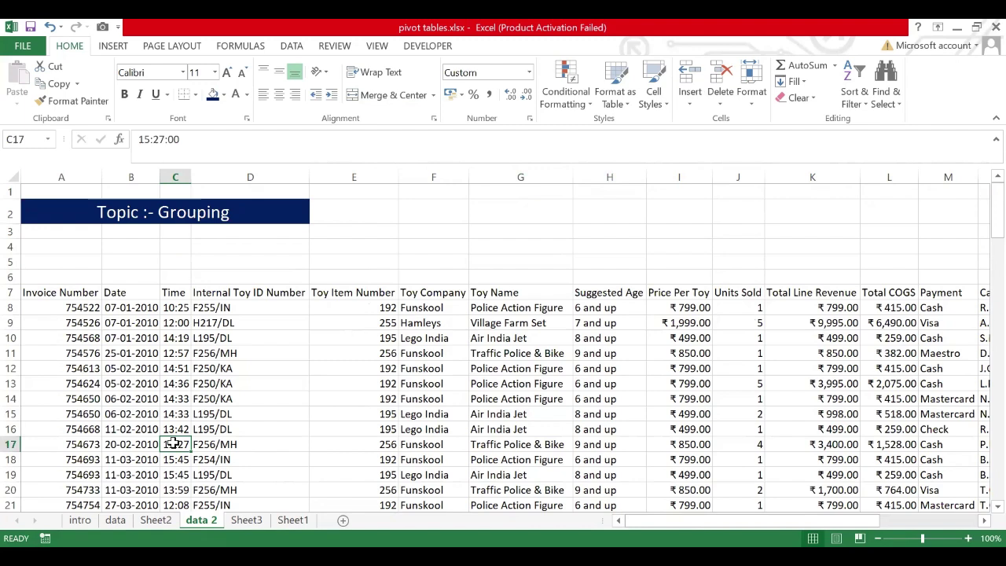
Step: Create a pivot table from data 2 range A7:R119, placed in the existing worksheet Sheet2 at cell A24
{"action": "key", "text": "alt"}
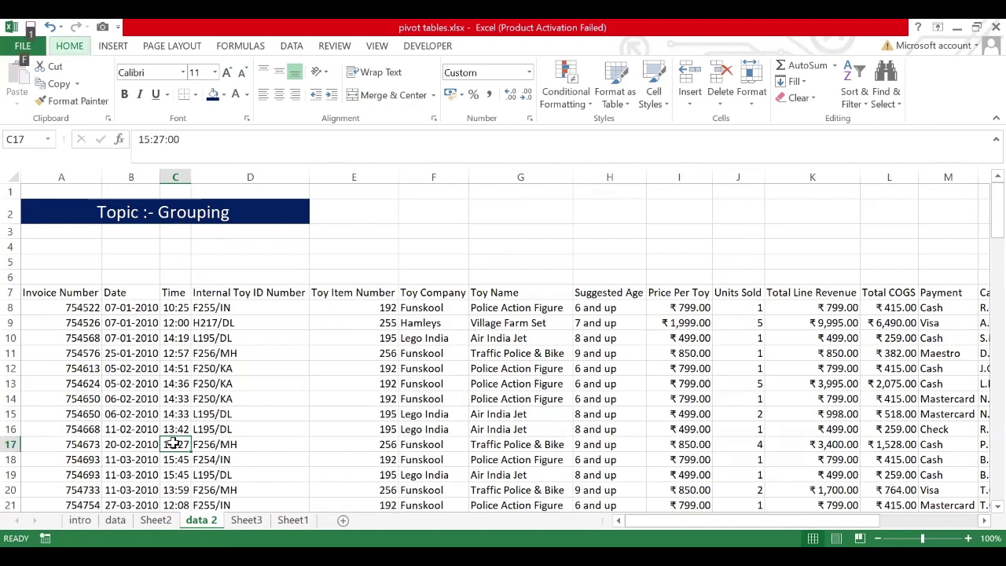
{"action": "key", "text": "n"}
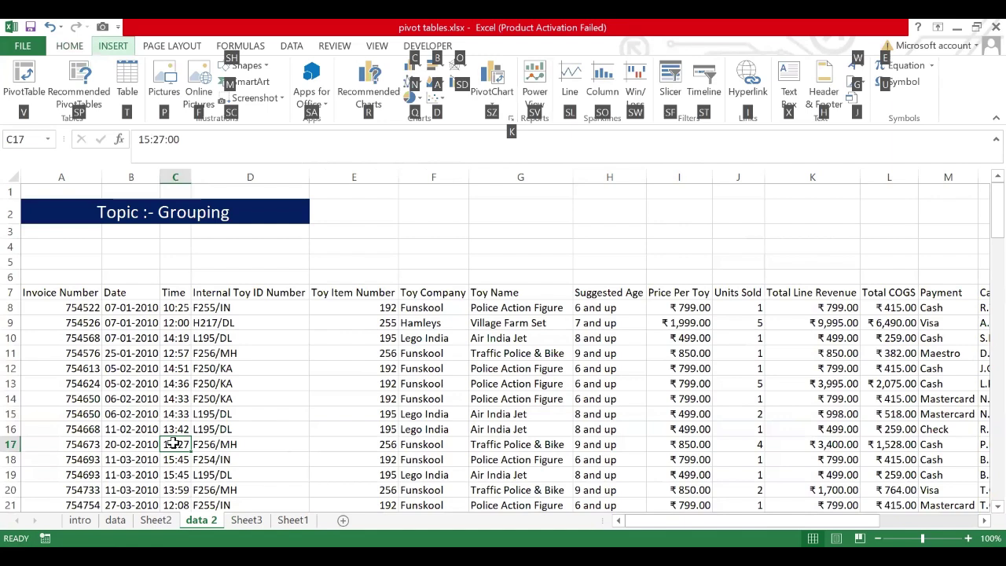
{"action": "key", "text": "v"}
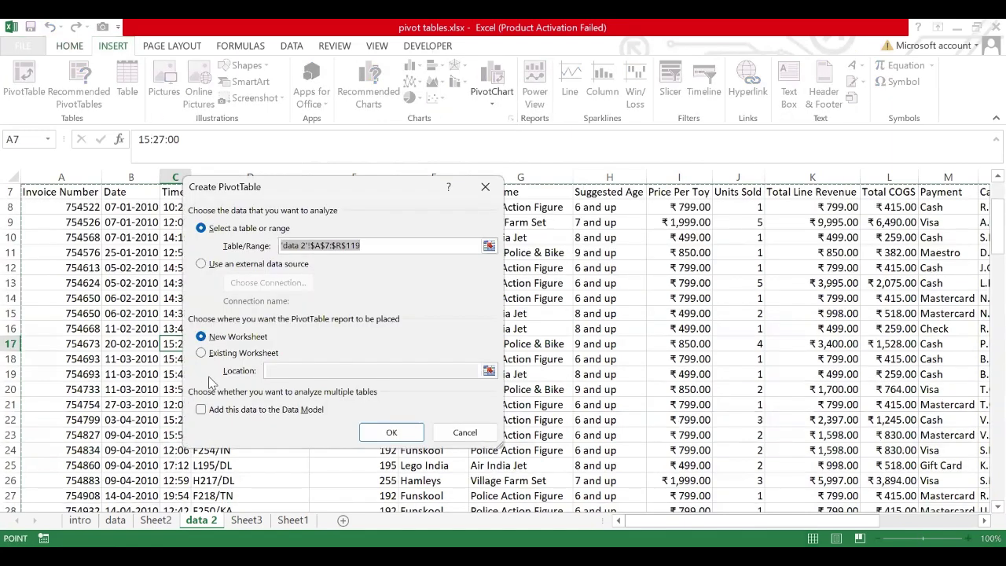
{"action": "left_click", "coordinate": [202, 353]}
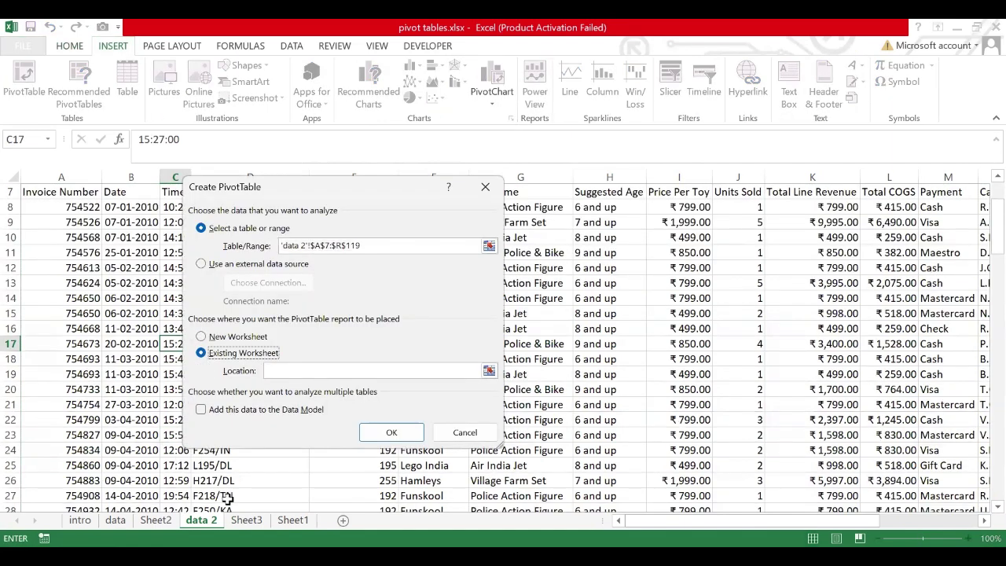
{"action": "left_click", "coordinate": [246, 523]}
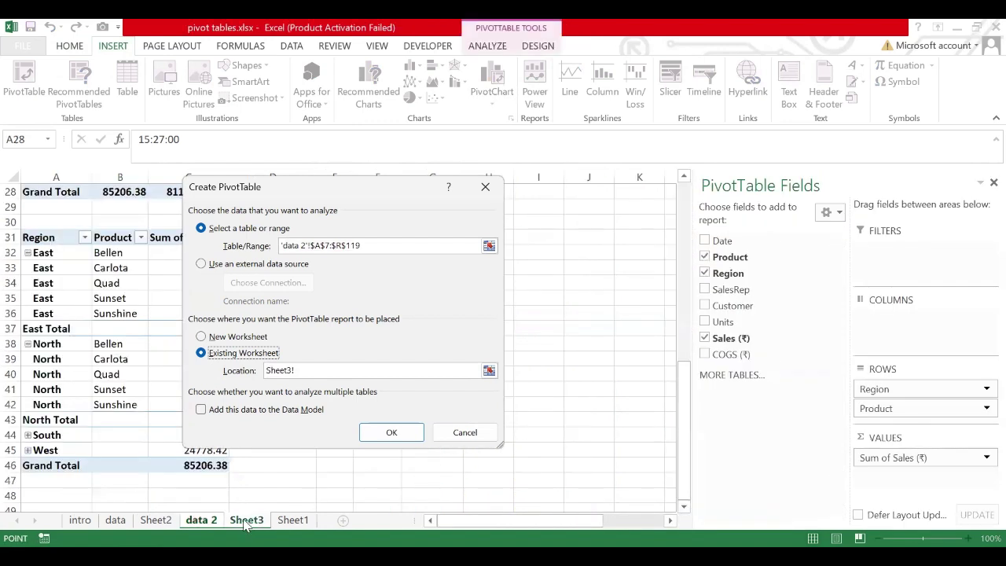
{"action": "left_click", "coordinate": [156, 522]}
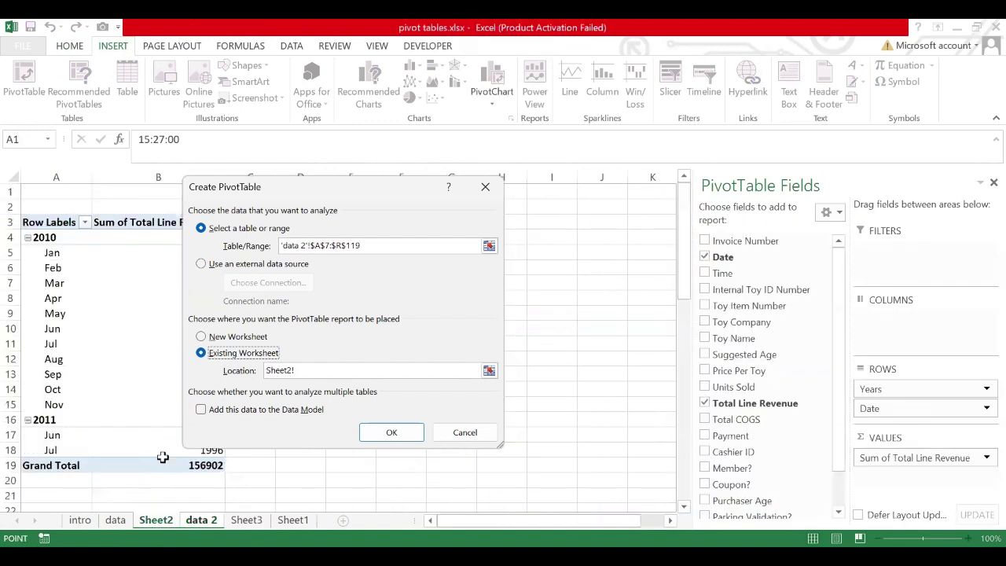
{"action": "left_click_drag", "start_coordinate": [684, 297], "coordinate": [683, 364]}
{"action": "left_click", "coordinate": [47, 360]}
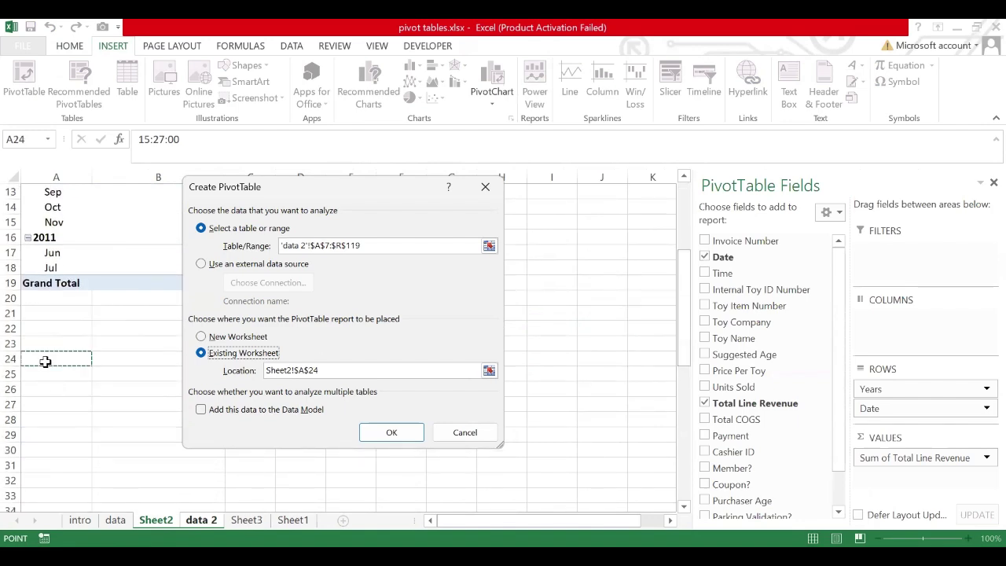
{"action": "left_click", "coordinate": [396, 437]}
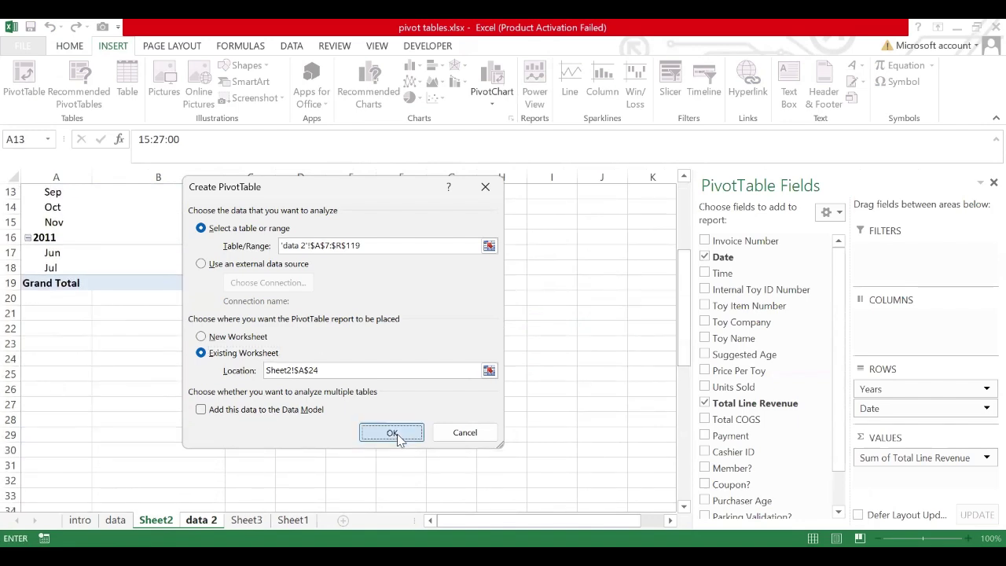
Step: Lay out the new pivot table with Time as rows and the sum of Units Sold as values
{"action": "scroll", "coordinate": [383, 338], "scroll_direction": "down", "scroll_amount": 1}
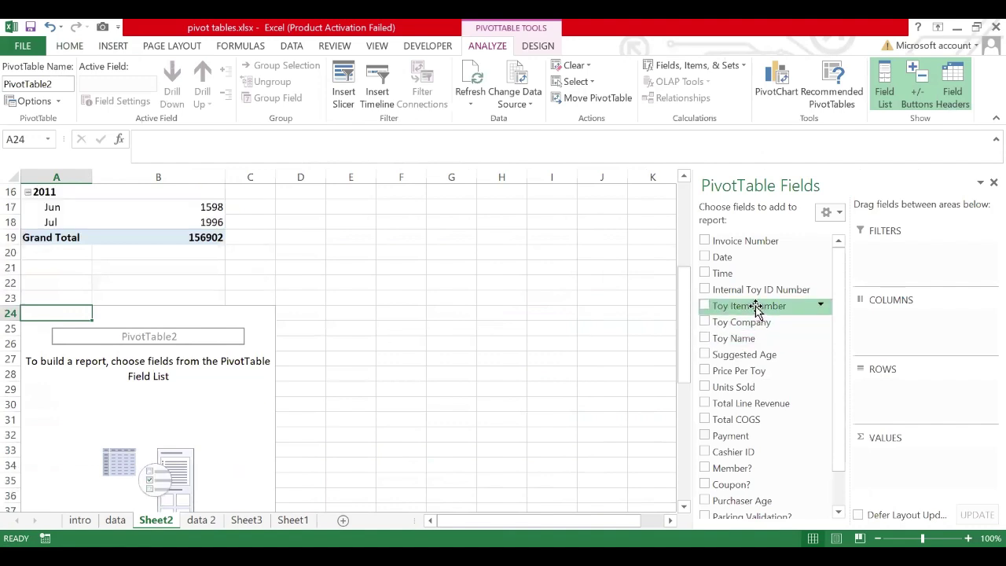
{"action": "left_click_drag", "start_coordinate": [726, 272], "coordinate": [903, 393]}
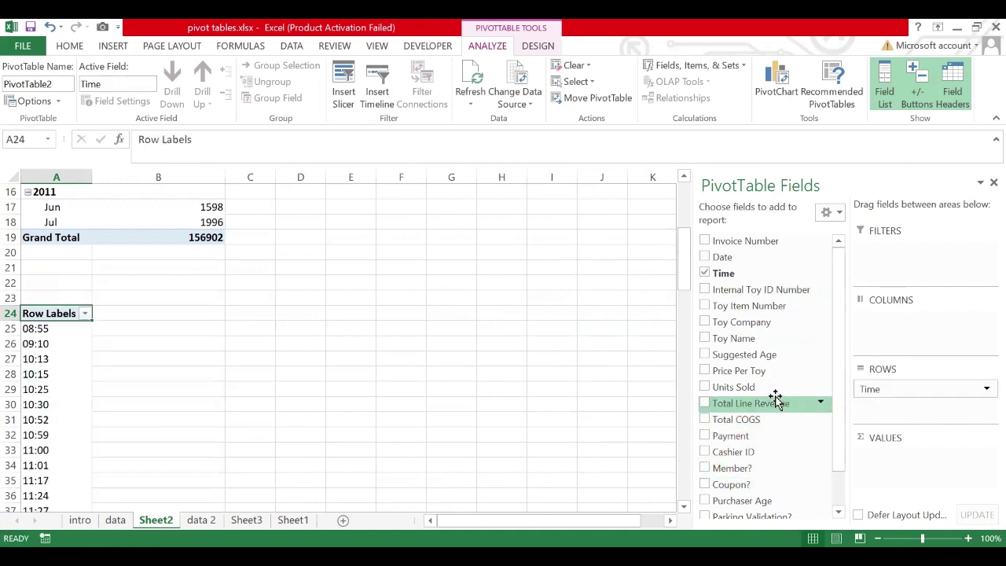
{"action": "left_click_drag", "start_coordinate": [747, 387], "coordinate": [902, 473]}
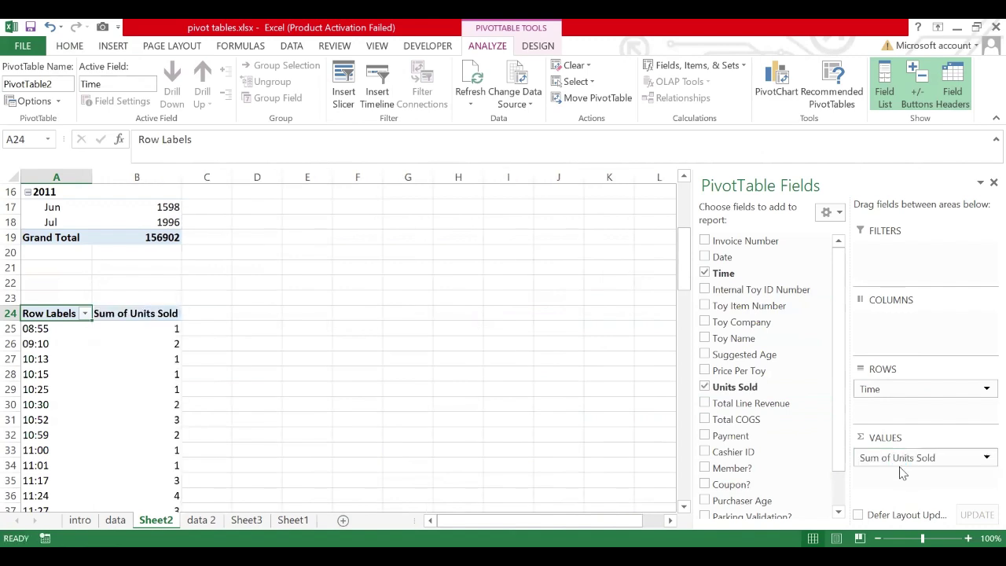
Step: Group the Time row labels of the units sold pivot table by Hours only, with Months deselected
{"action": "scroll", "coordinate": [141, 389], "scroll_direction": "down", "scroll_amount": 3}
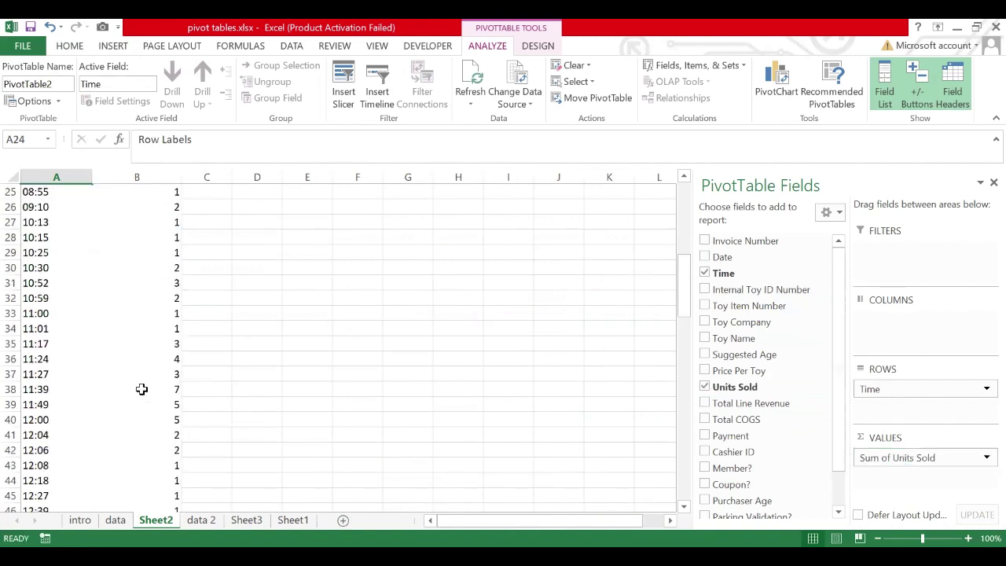
{"action": "scroll", "coordinate": [141, 389], "scroll_direction": "down", "scroll_amount": 14}
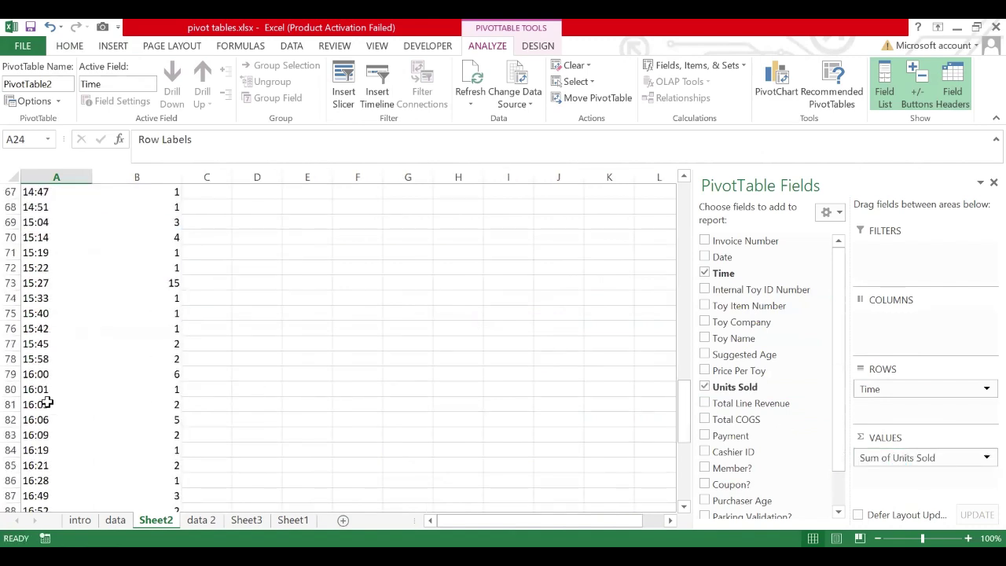
{"action": "scroll", "coordinate": [58, 327], "scroll_direction": "up", "scroll_amount": 17}
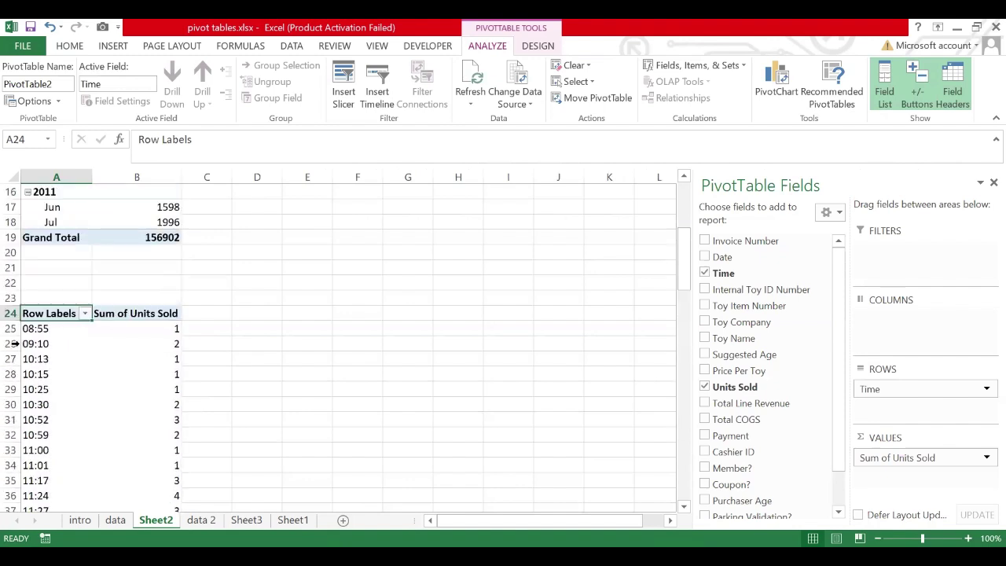
{"action": "left_click", "coordinate": [46, 404]}
{"action": "scroll", "coordinate": [45, 405], "scroll_direction": "up", "scroll_amount": 1}
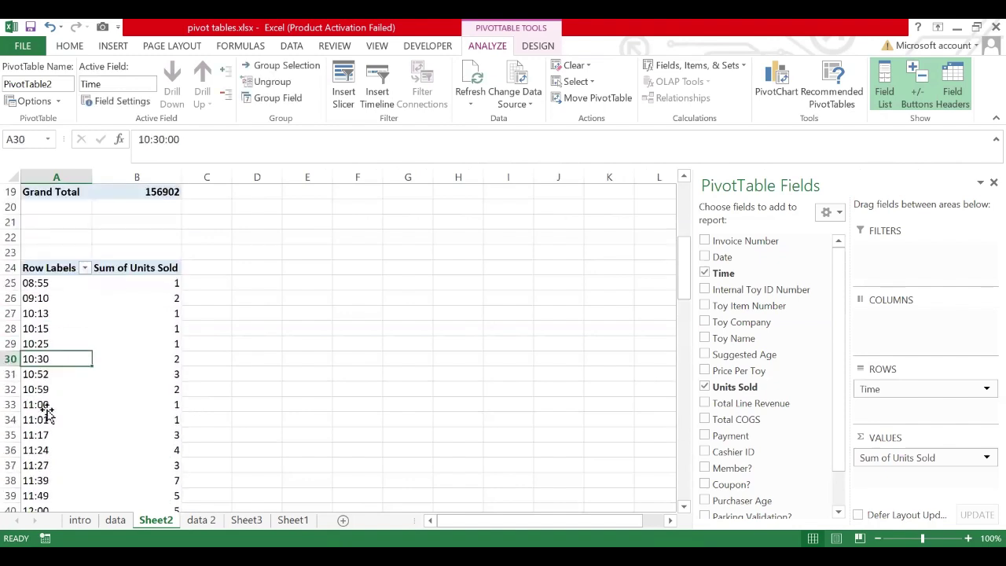
{"action": "left_click", "coordinate": [52, 328]}
{"action": "left_click", "coordinate": [55, 300]}
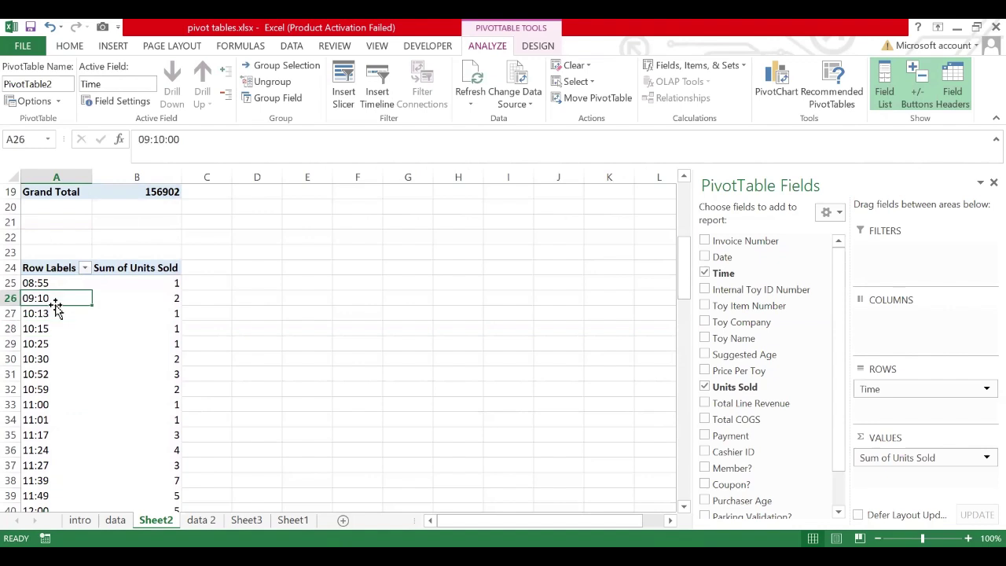
{"action": "right_click", "coordinate": [77, 363]}
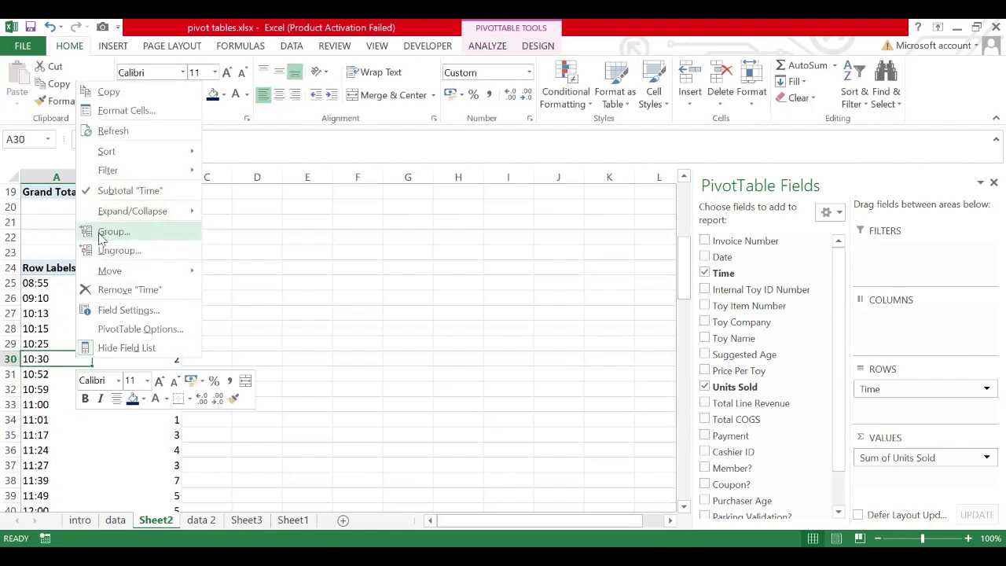
{"action": "left_click", "coordinate": [110, 232]}
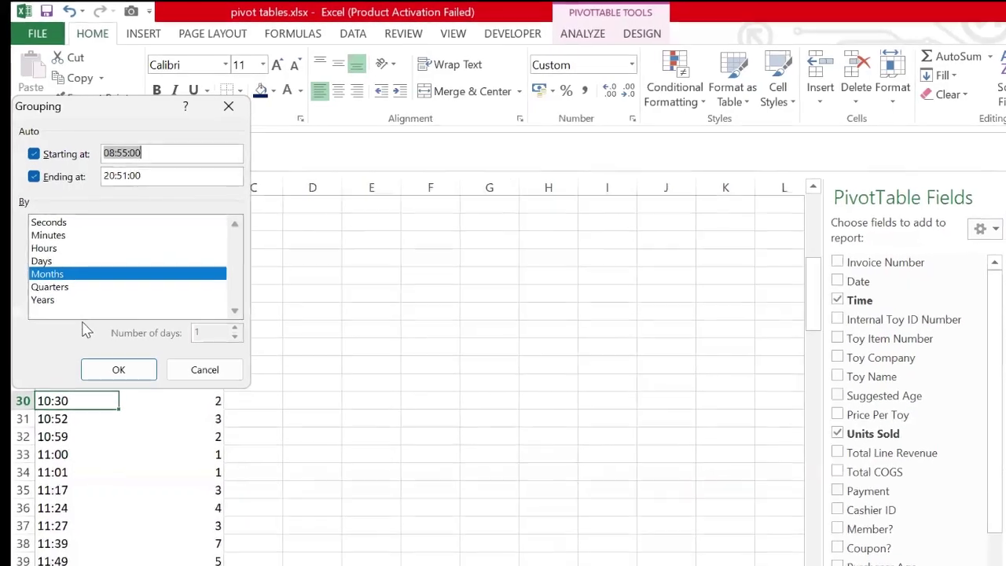
{"action": "left_click", "coordinate": [55, 242]}
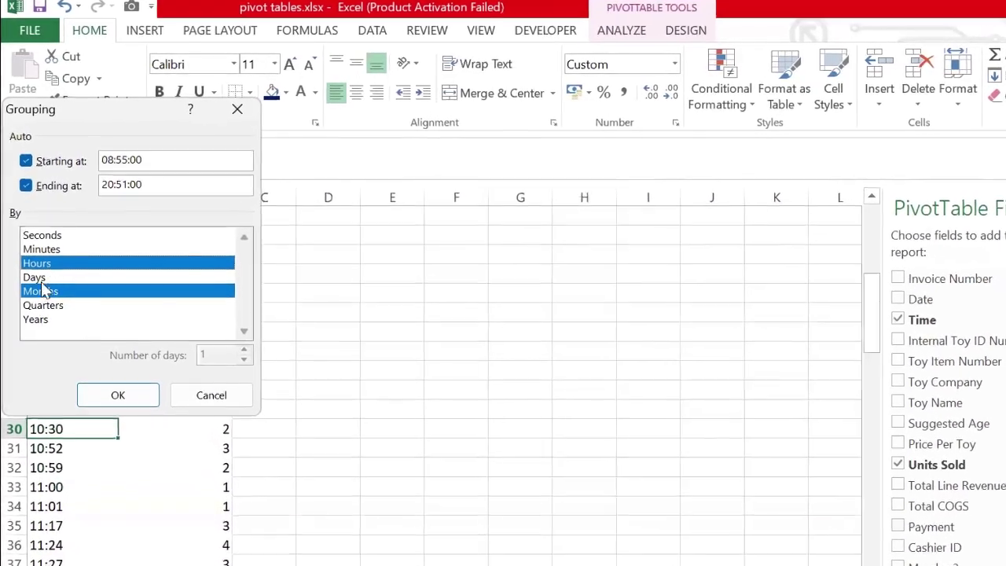
{"action": "left_click", "coordinate": [61, 281]}
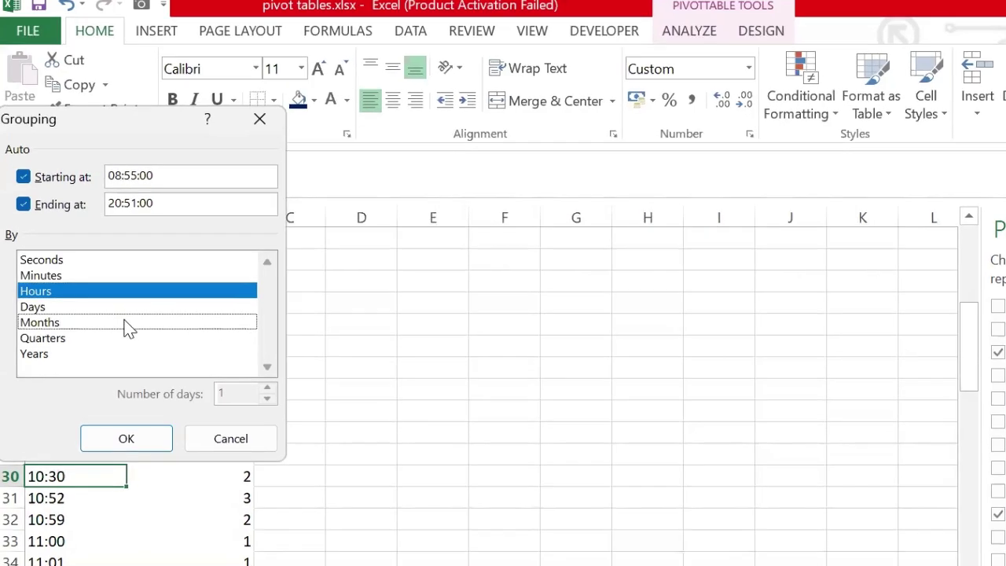
{"action": "left_click", "coordinate": [131, 441]}
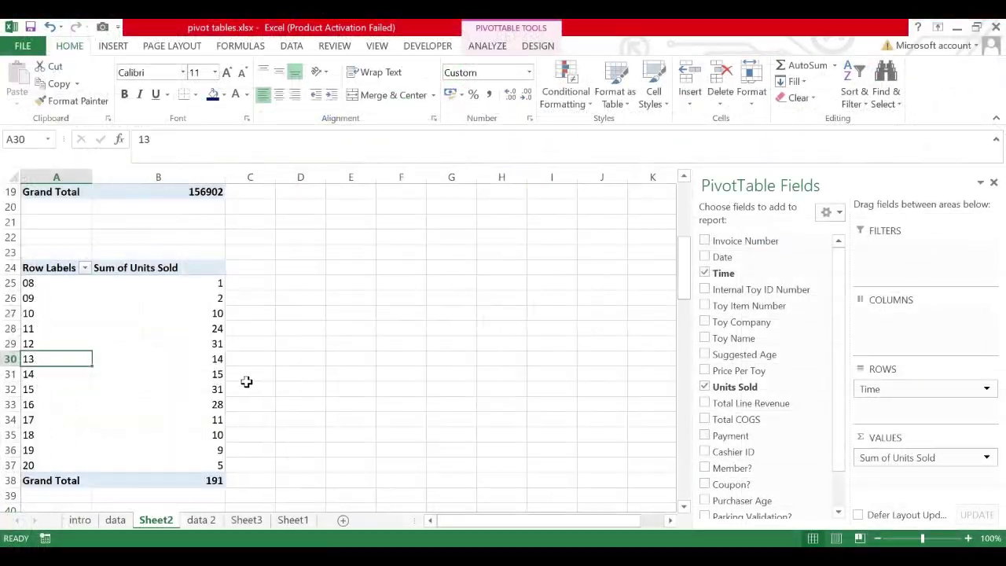
Step: Review the units sold per hour and highlight the hour labels 10 through 19 in the pivot table
{"action": "left_click", "coordinate": [248, 385]}
{"action": "scroll", "coordinate": [248, 385], "scroll_direction": "down", "scroll_amount": 1}
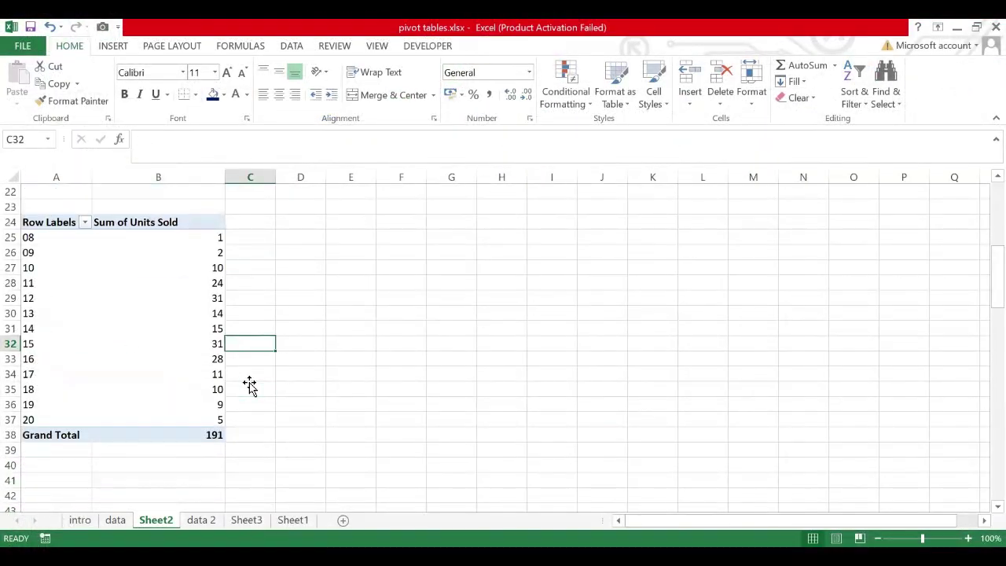
{"action": "left_click", "coordinate": [98, 343]}
{"action": "left_click", "coordinate": [49, 311]}
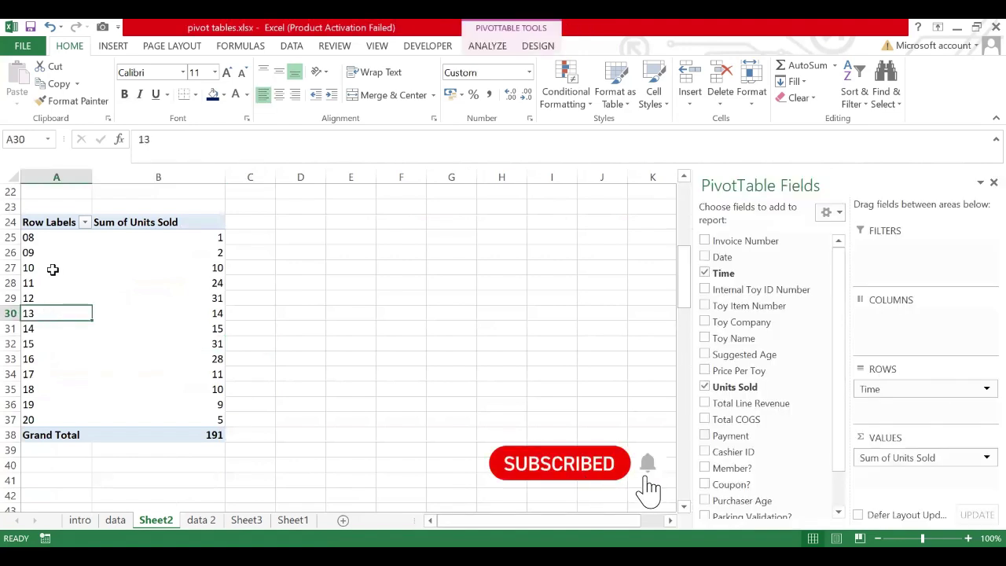
{"action": "left_click_drag", "start_coordinate": [54, 265], "coordinate": [49, 399]}
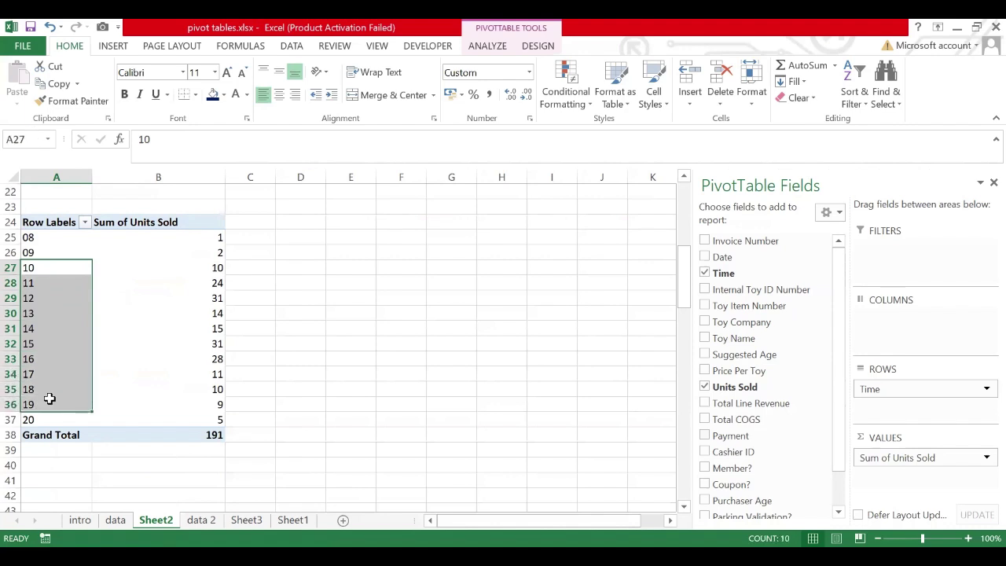
Step: Insert a clustered column PivotChart of the units sold per hour and place it beside the pivot table on Sheet2
{"action": "left_click", "coordinate": [168, 351]}
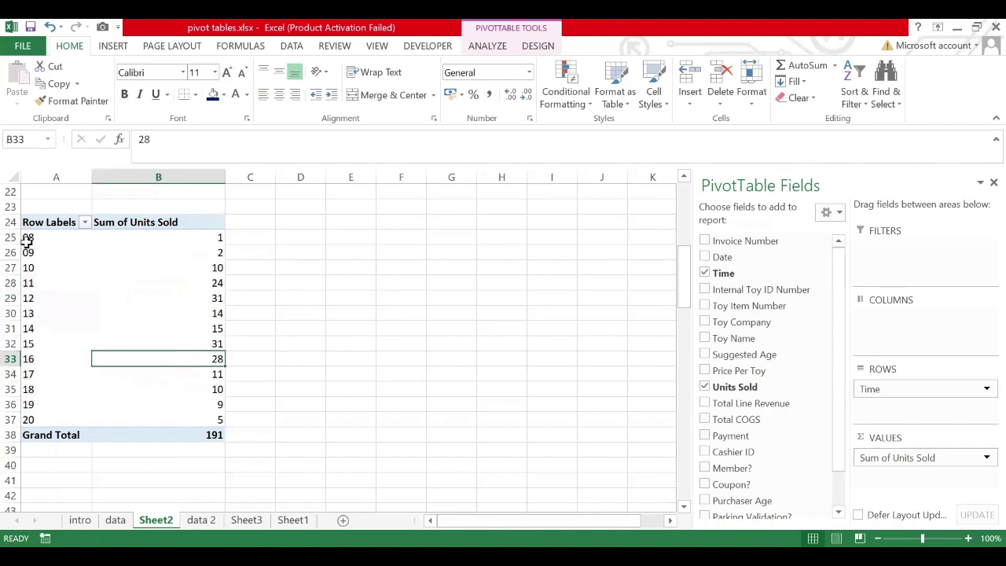
{"action": "left_click", "coordinate": [38, 314]}
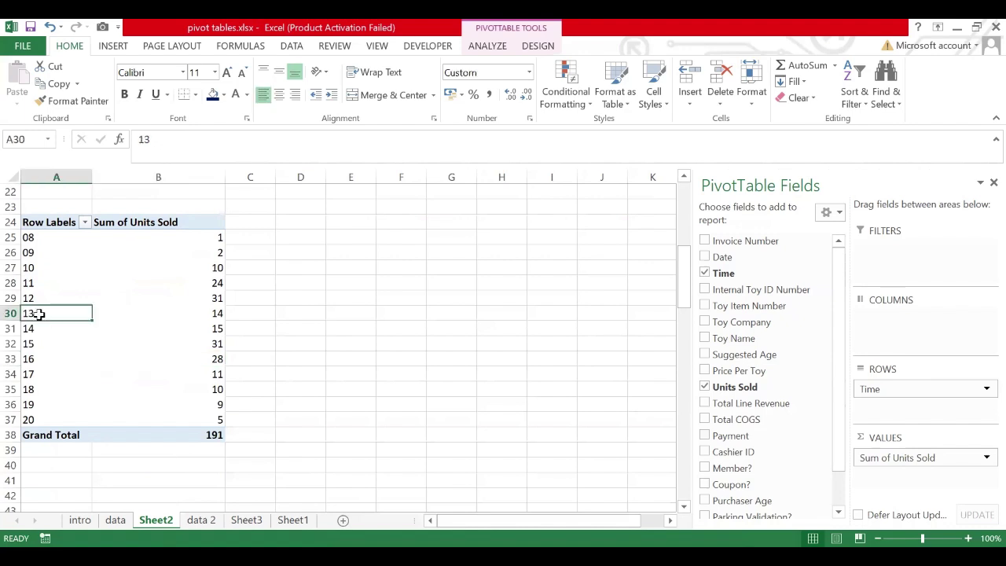
{"action": "left_click", "coordinate": [42, 328]}
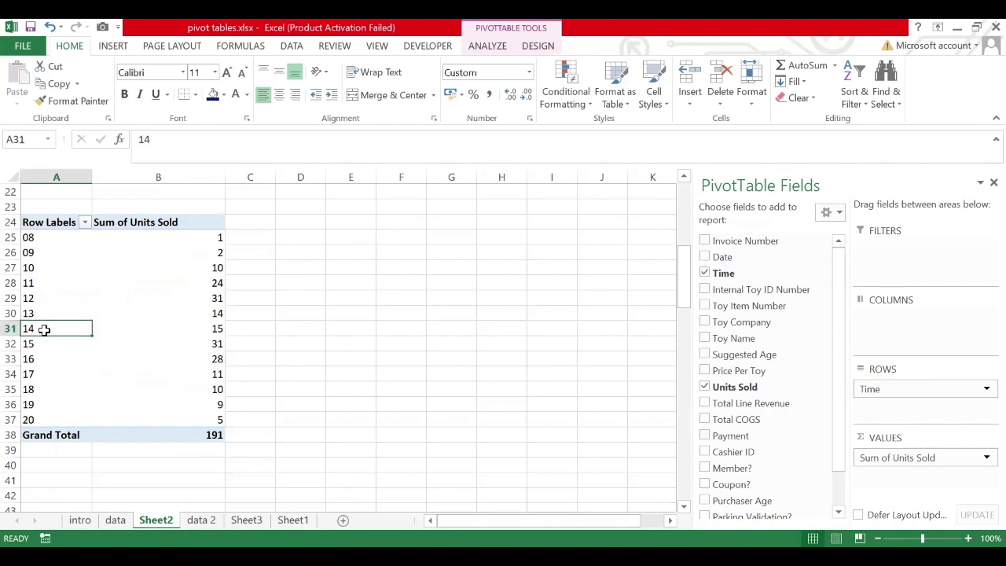
{"action": "left_click", "coordinate": [57, 349]}
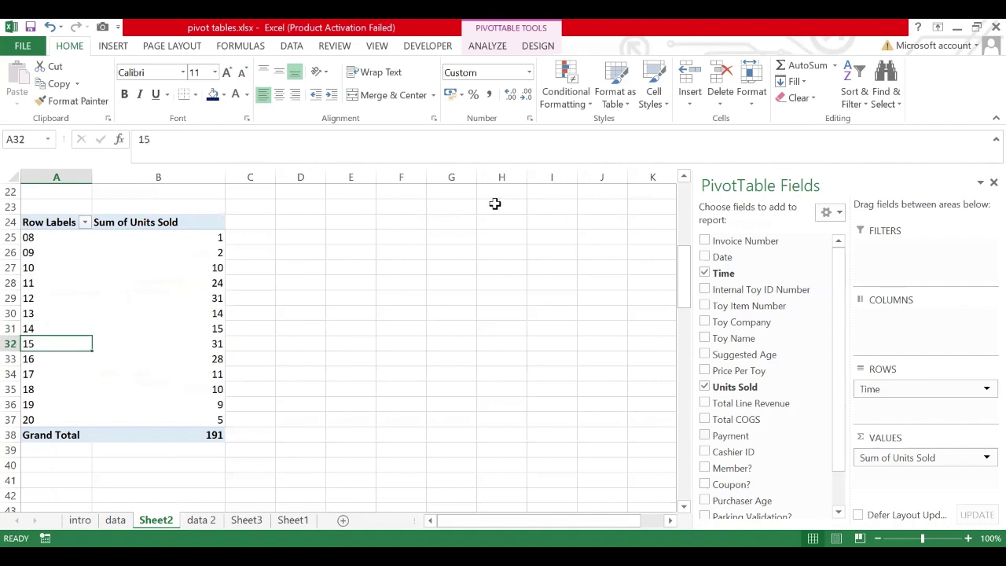
{"action": "left_click", "coordinate": [491, 47]}
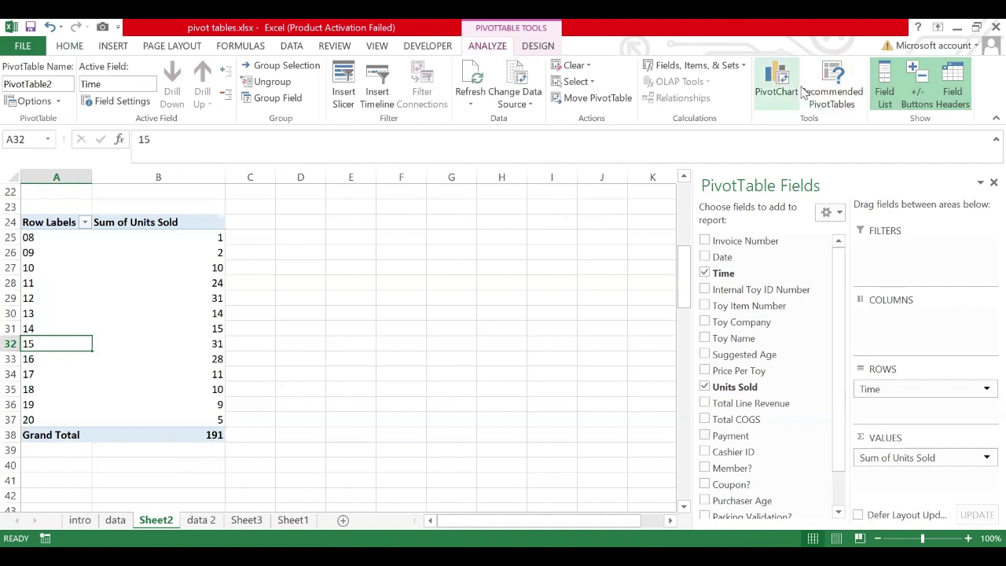
{"action": "left_click", "coordinate": [776, 82]}
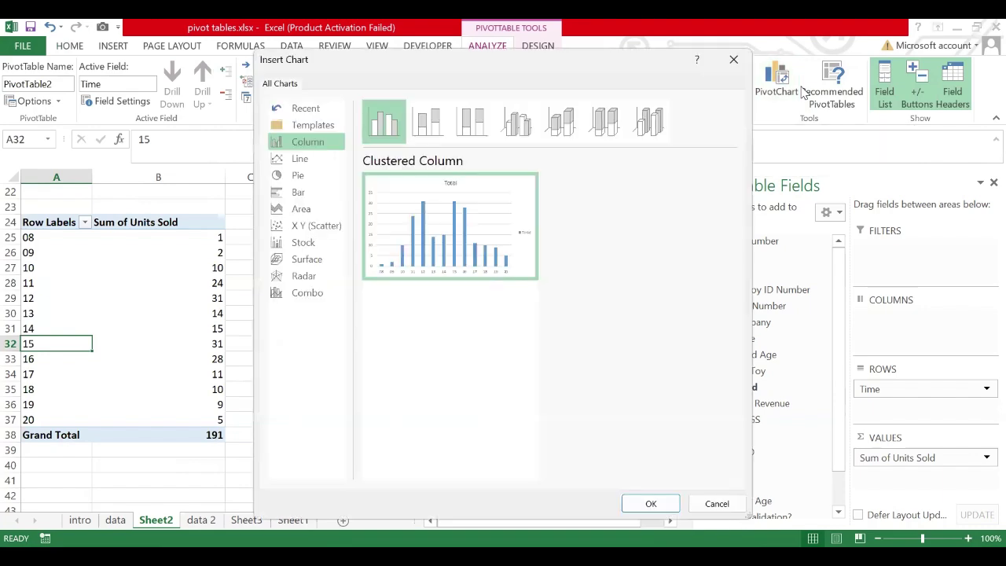
{"action": "mouse_move", "coordinate": [400, 265]}
{"action": "key", "text": "Return"}
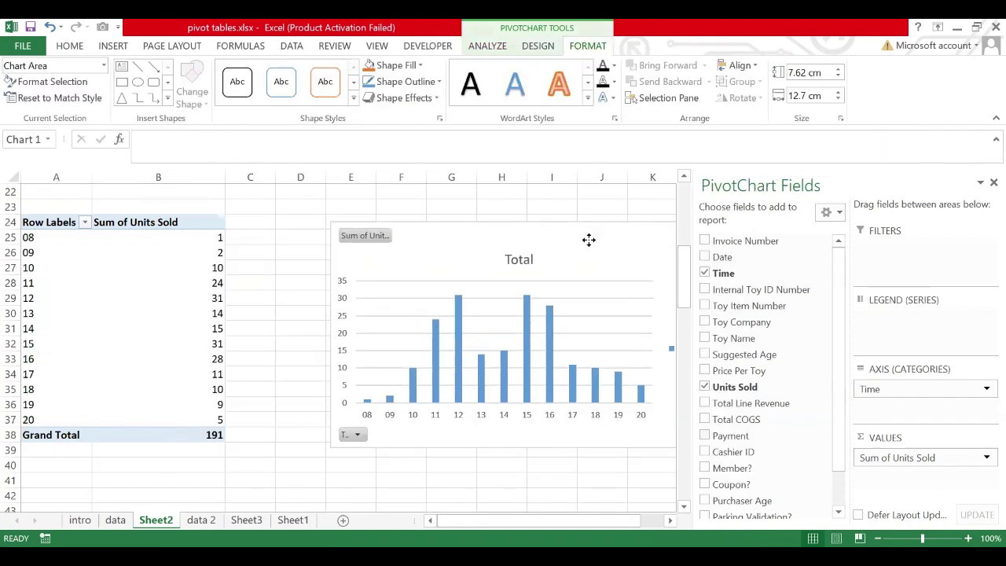
{"action": "left_click_drag", "start_coordinate": [588, 238], "coordinate": [539, 227]}
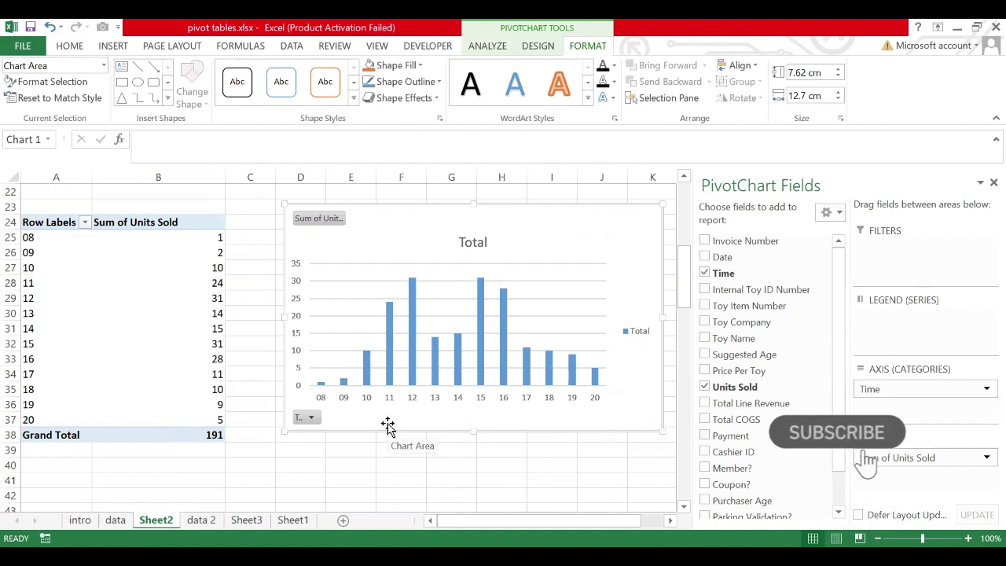
{"action": "left_click", "coordinate": [353, 463]}
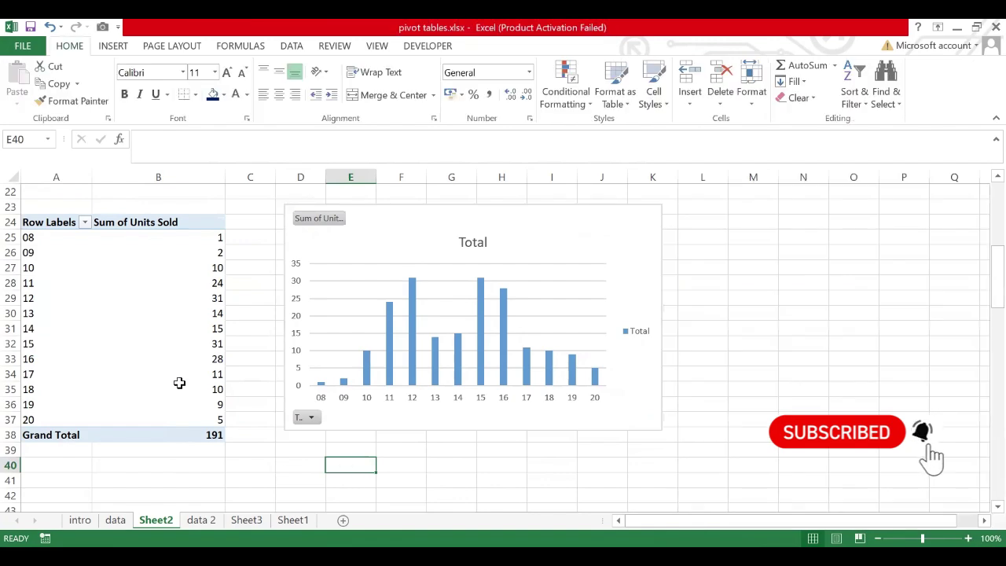
{"action": "scroll", "coordinate": [180, 382], "scroll_direction": "up", "scroll_amount": 7}
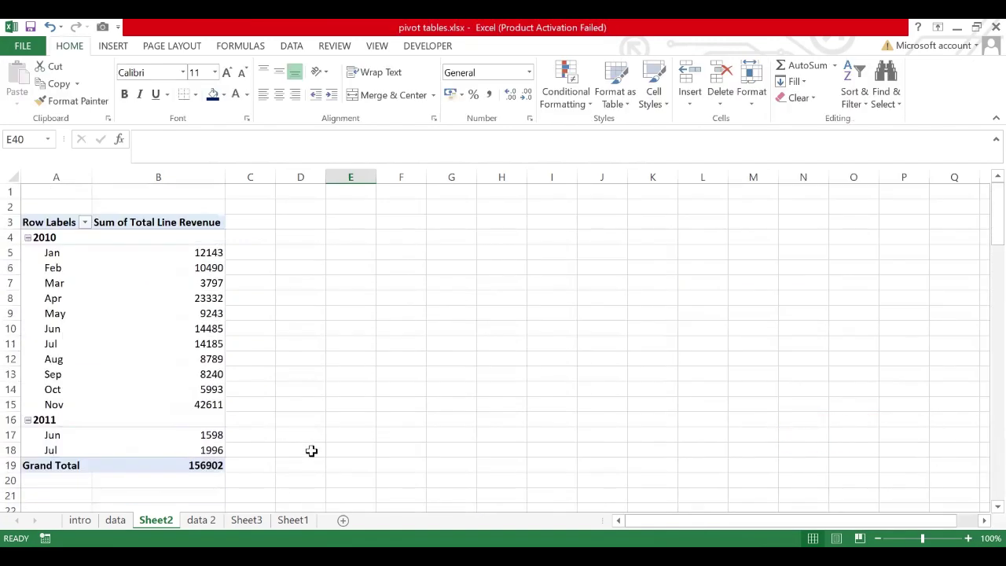
{"action": "scroll", "coordinate": [311, 450], "scroll_direction": "down", "scroll_amount": 9}
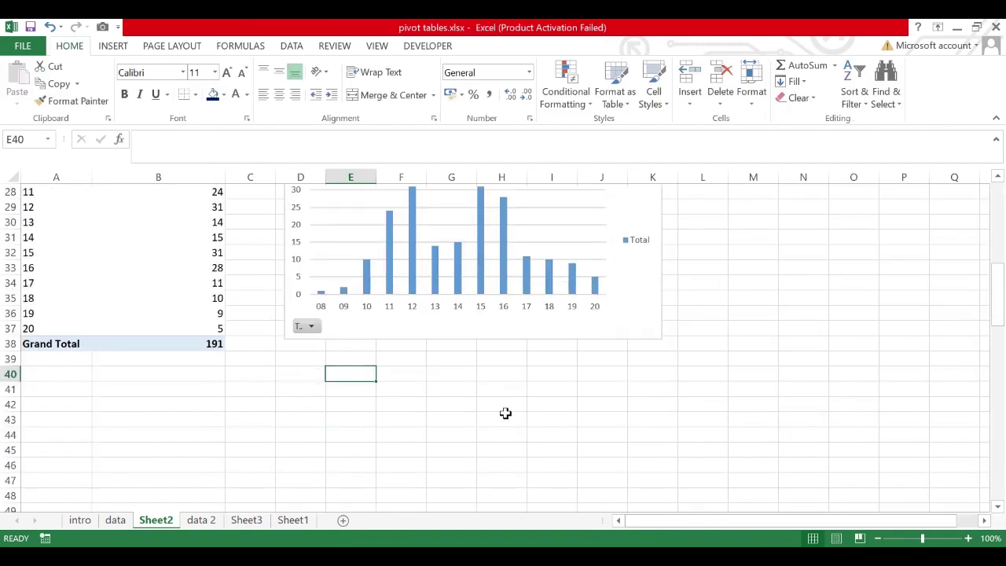
{"action": "scroll", "coordinate": [505, 413], "scroll_direction": "up", "scroll_amount": 3}
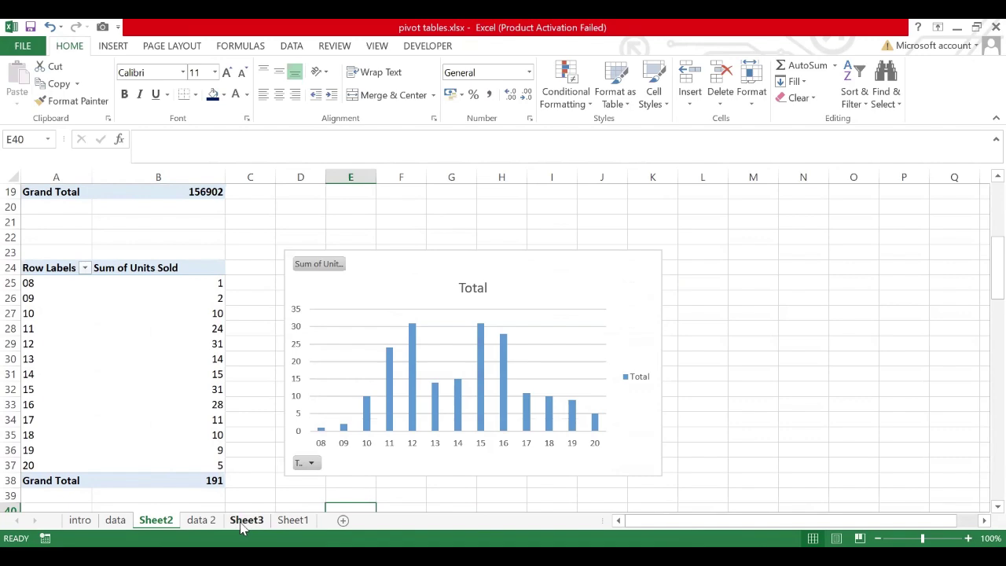
Step: Open Sheet1 and examine the sales records, especially the entries in the Date, Product and Region columns
{"action": "left_click", "coordinate": [294, 522]}
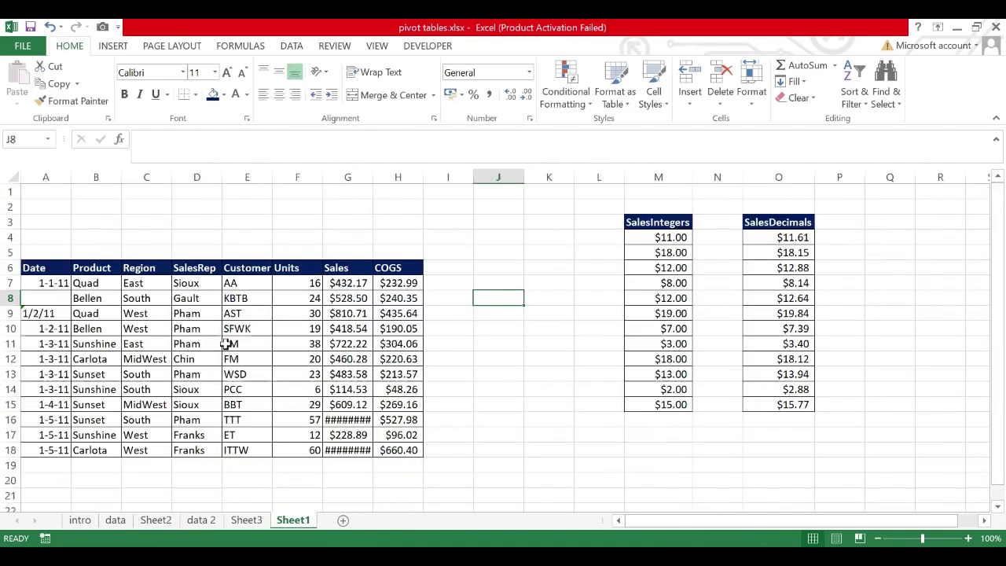
{"action": "left_click", "coordinate": [226, 344]}
{"action": "scroll", "coordinate": [120, 334], "scroll_direction": "down", "scroll_amount": 1}
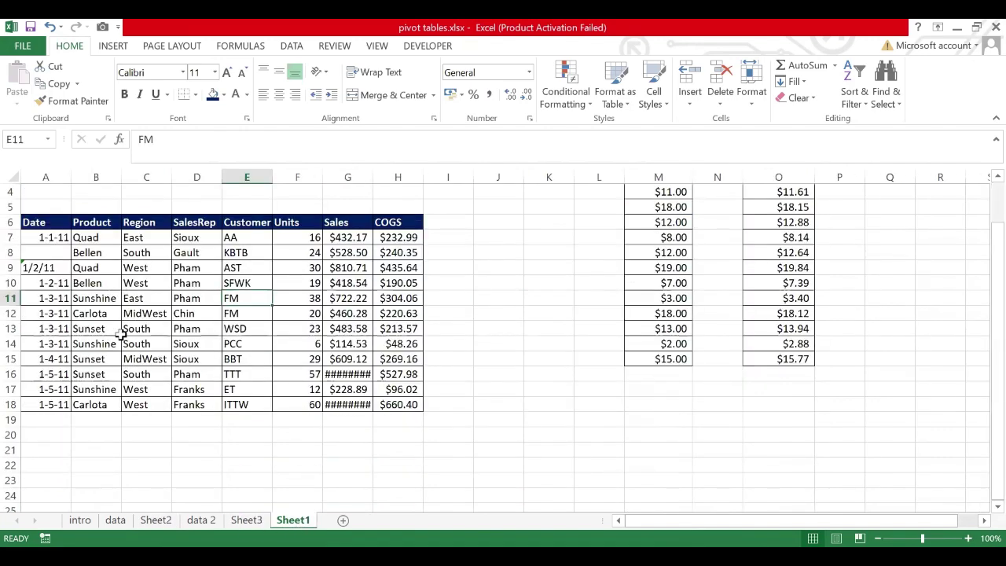
{"action": "scroll", "coordinate": [119, 334], "scroll_direction": "down", "scroll_amount": 2}
{"action": "scroll", "coordinate": [108, 363], "scroll_direction": "up", "scroll_amount": 3}
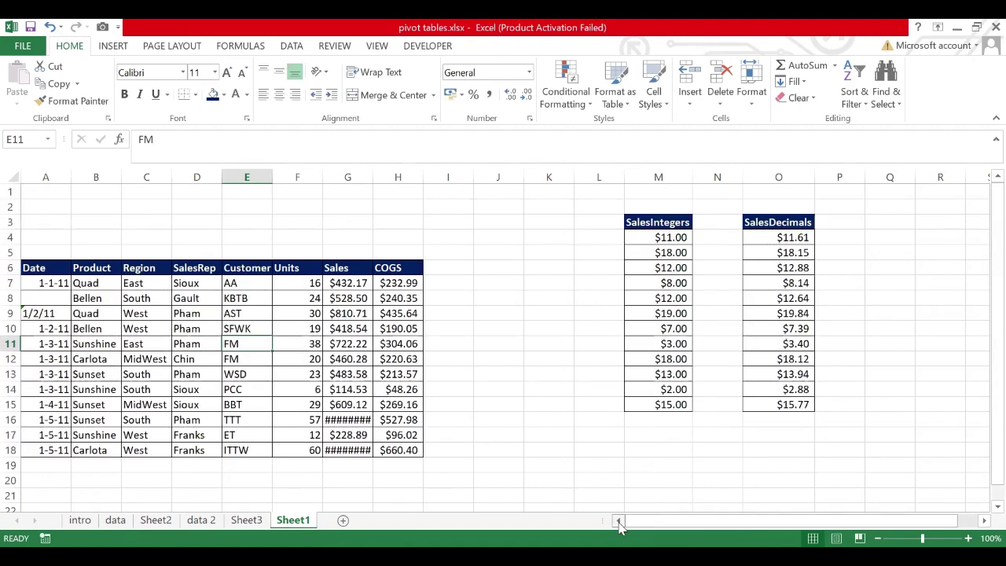
{"action": "left_click", "coordinate": [78, 308]}
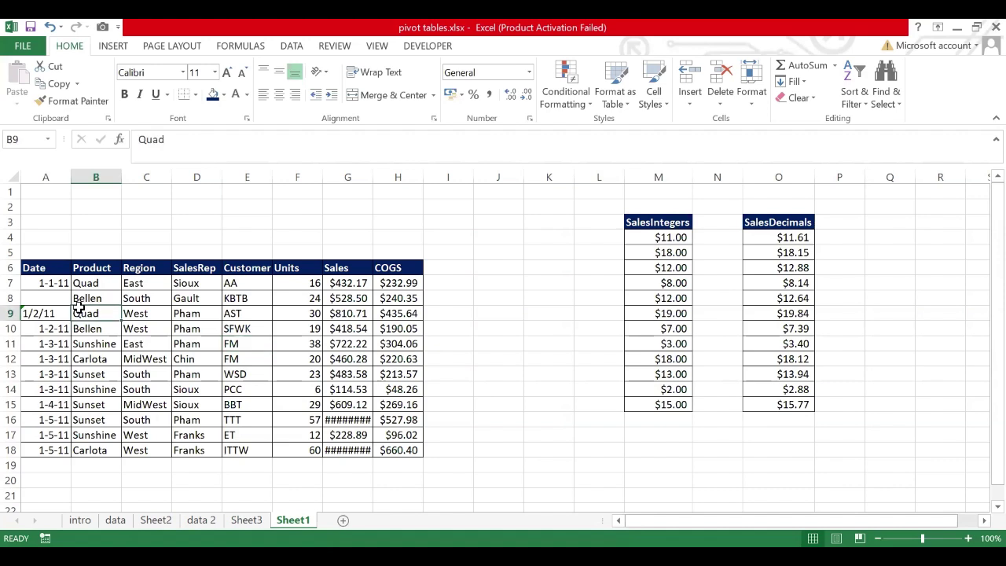
{"action": "scroll", "coordinate": [135, 376], "scroll_direction": "down", "scroll_amount": 1}
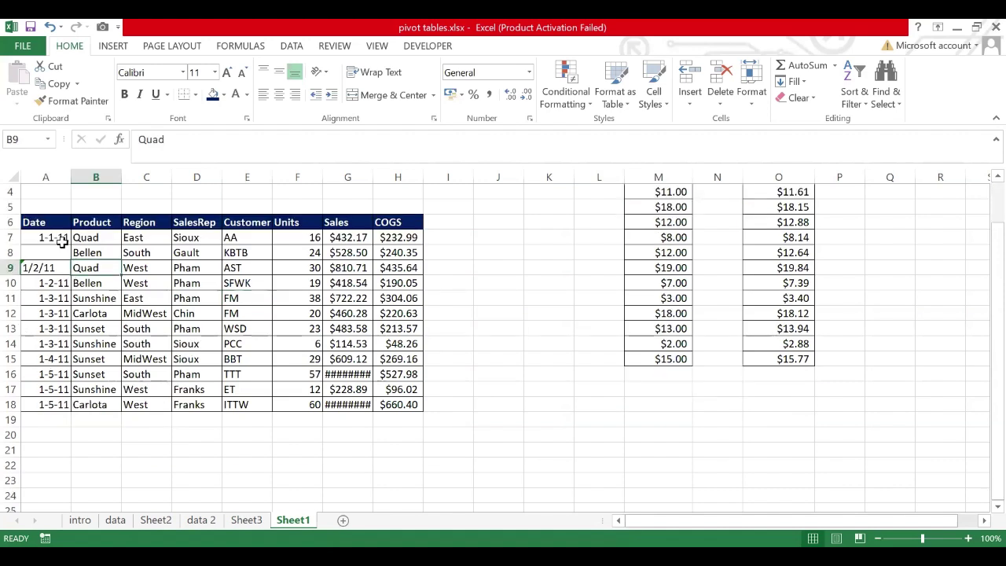
{"action": "left_click_drag", "start_coordinate": [57, 234], "coordinate": [147, 359]}
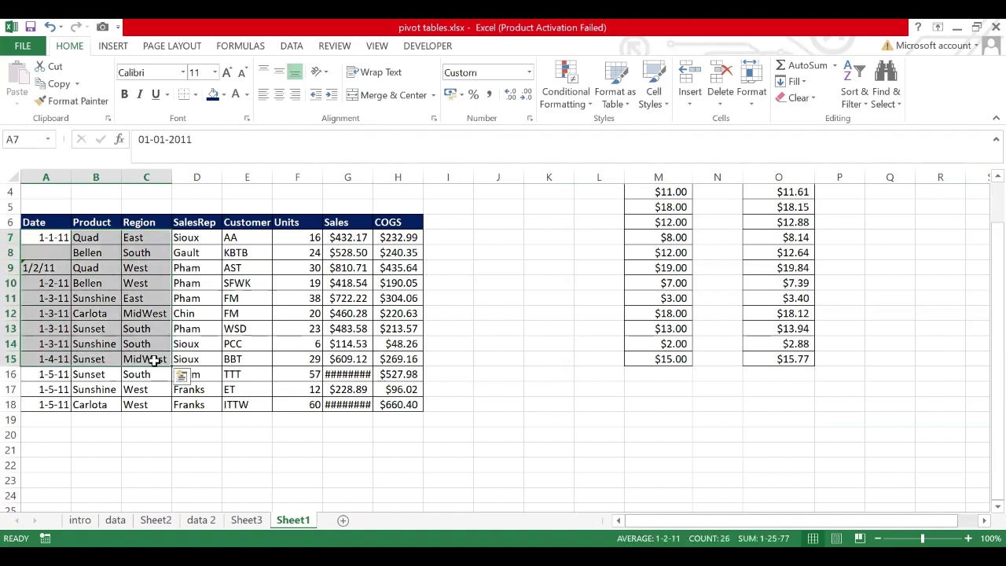
Step: Create a pivot table from Sheet1 range A6:H18 in the existing worksheet at cell A21, with Date as rows
{"action": "left_click", "coordinate": [79, 288]}
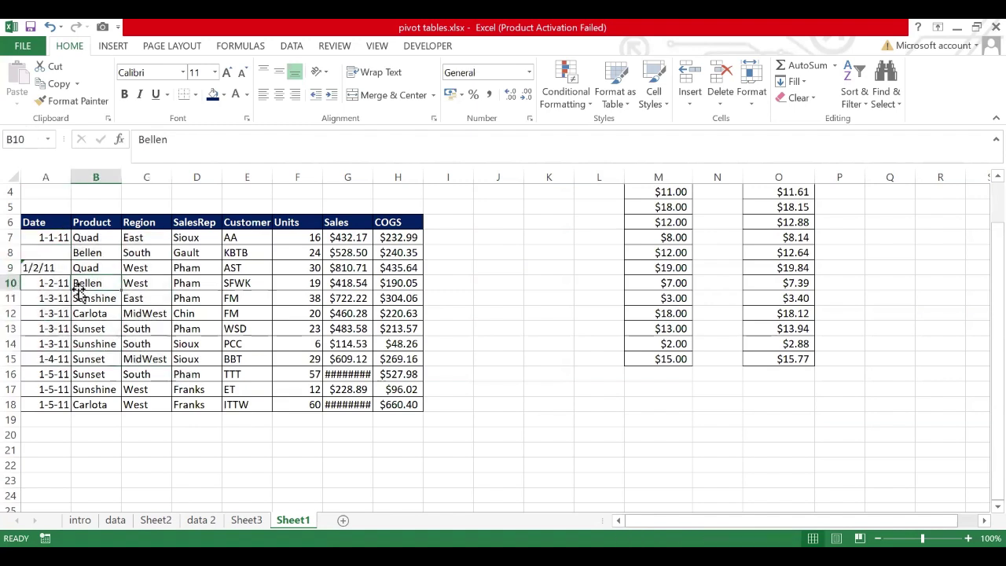
{"action": "key", "text": "alt"}
{"action": "key", "text": "n"}
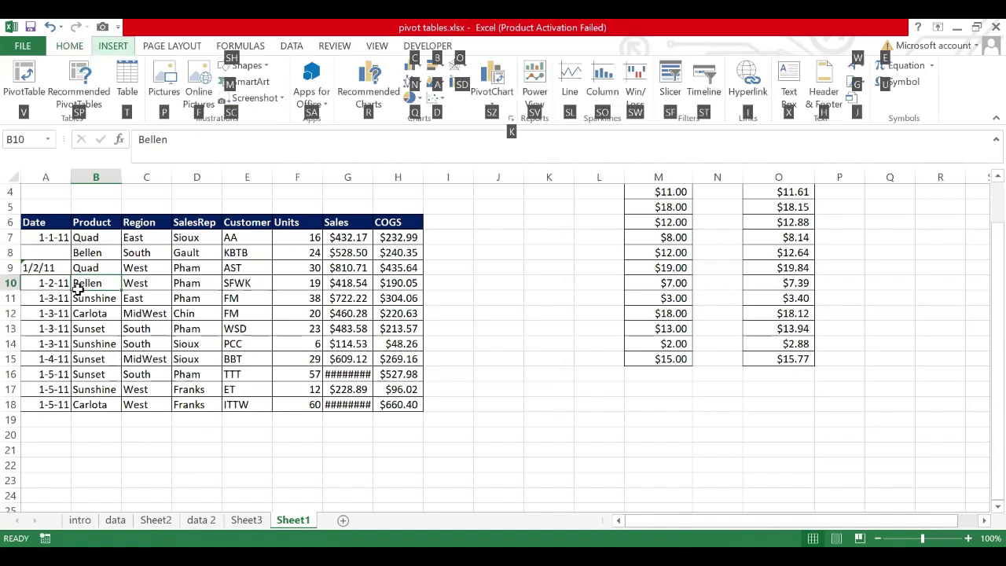
{"action": "key", "text": "v"}
{"action": "left_click", "coordinate": [202, 353]}
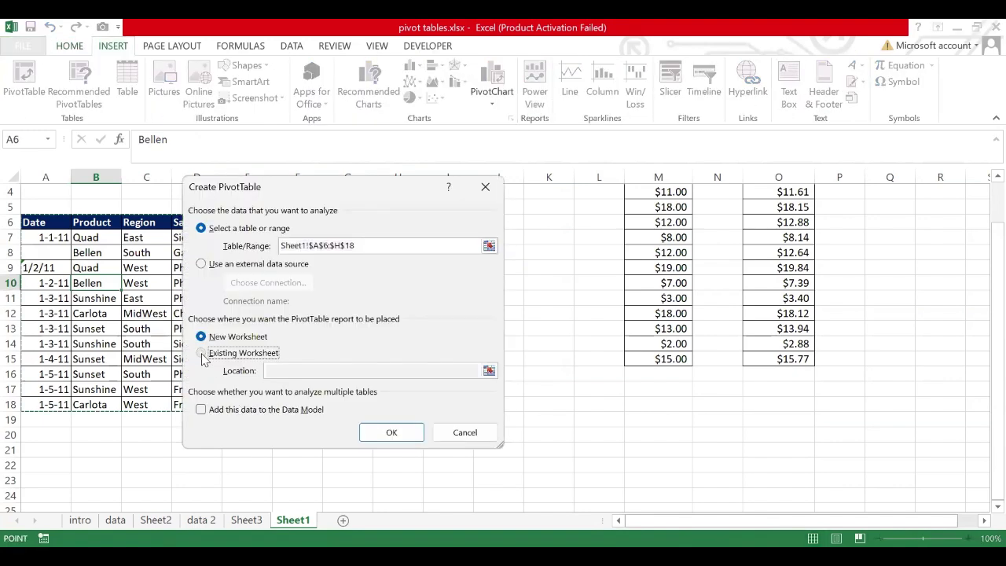
{"action": "left_click", "coordinate": [49, 451]}
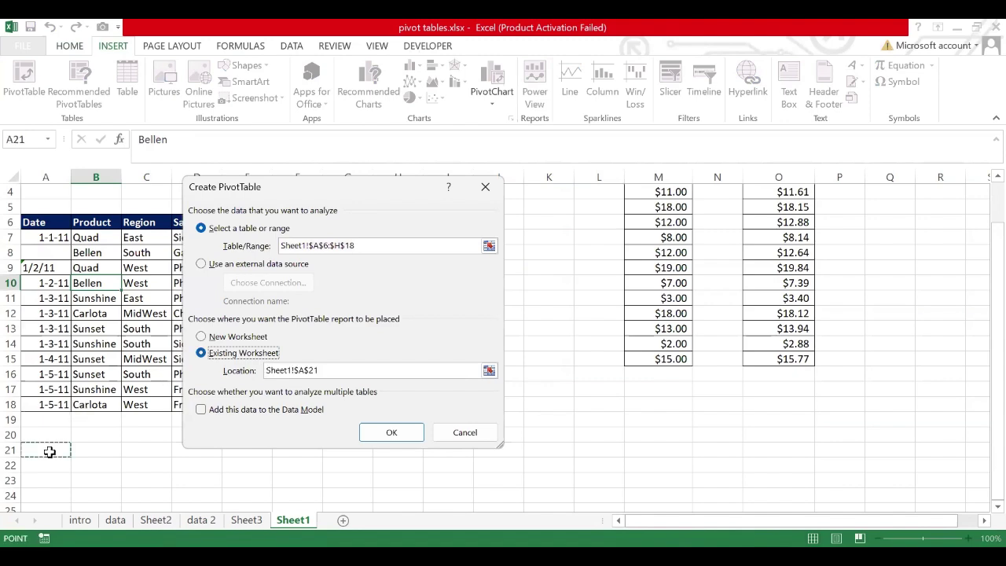
{"action": "left_click", "coordinate": [396, 433]}
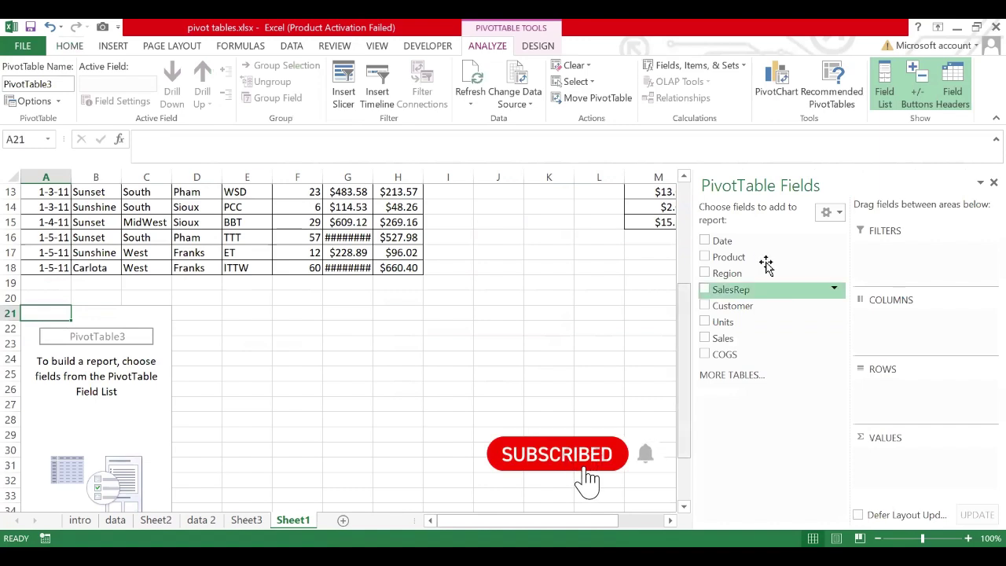
{"action": "left_click_drag", "start_coordinate": [737, 240], "coordinate": [905, 385]}
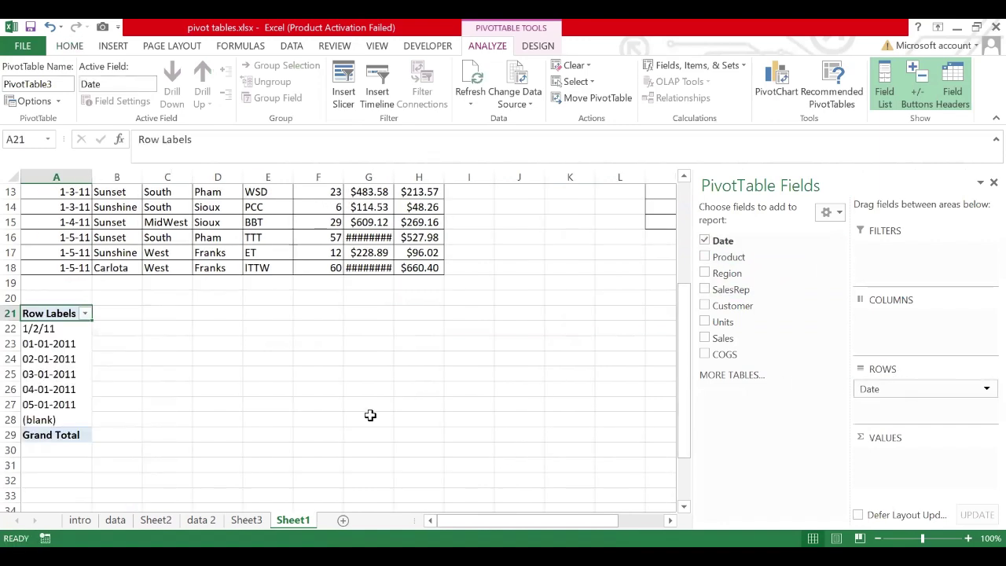
Step: Try to group the Date row labels of the new pivot table on Sheet1
{"action": "left_click", "coordinate": [73, 374]}
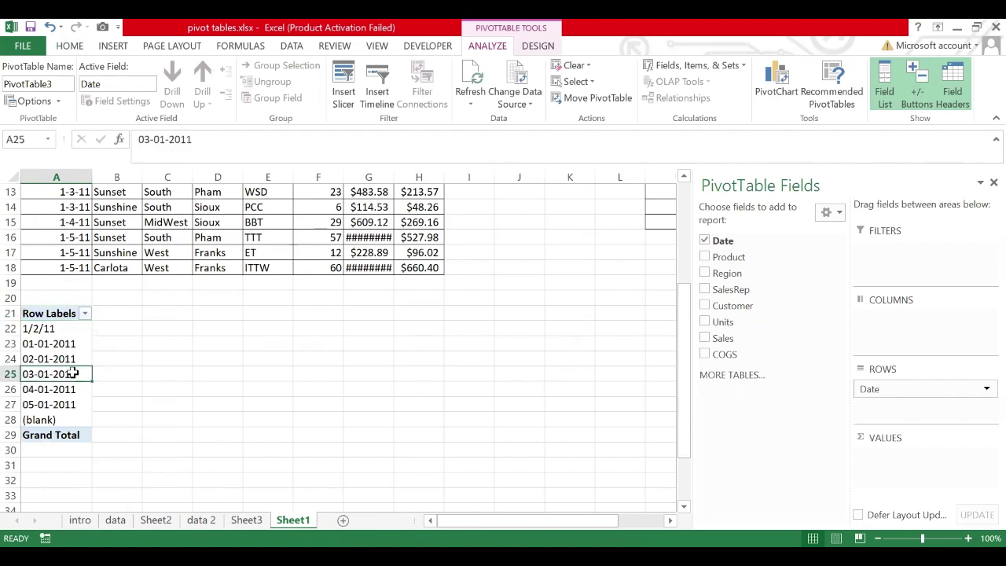
{"action": "right_click", "coordinate": [73, 378]}
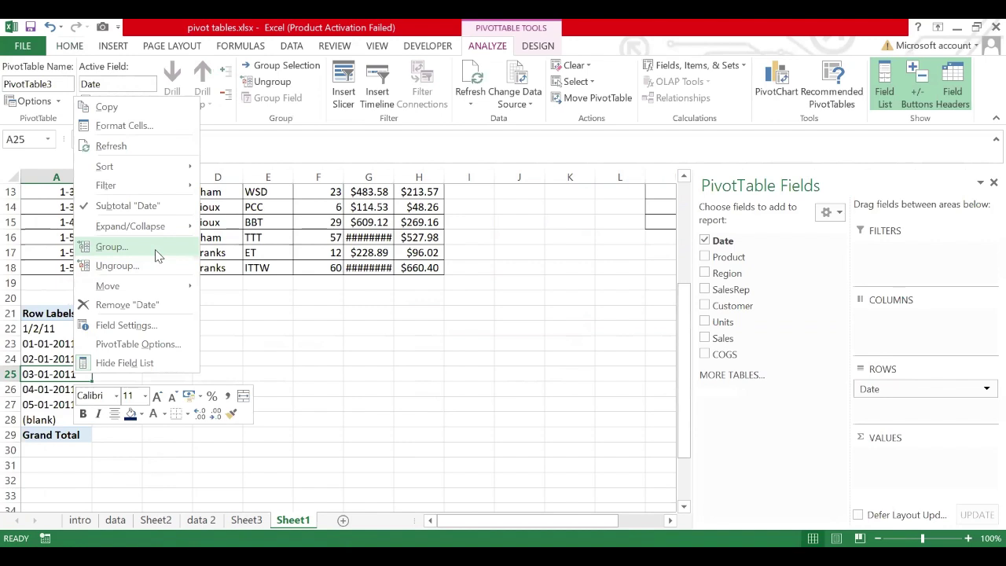
{"action": "left_click", "coordinate": [156, 248]}
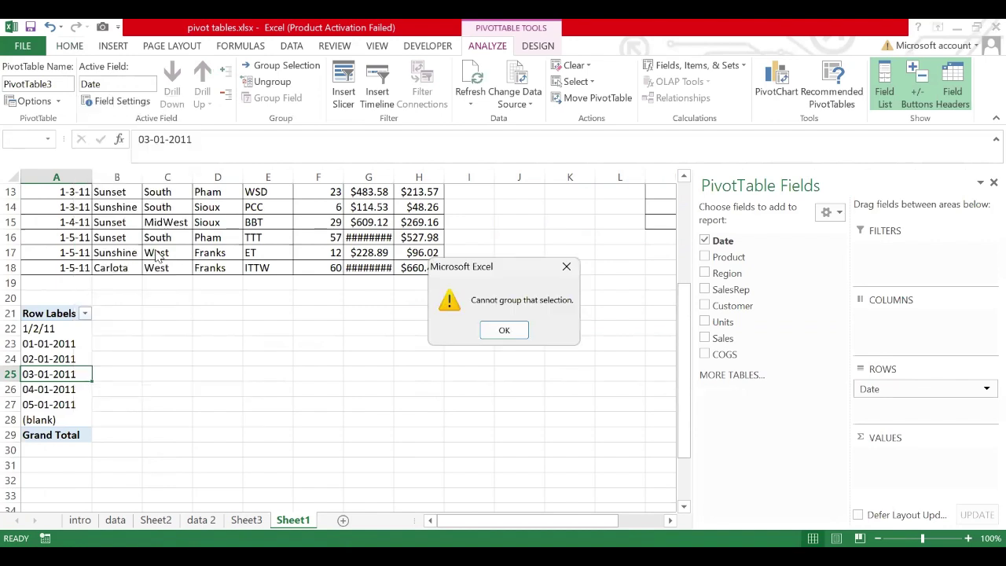
{"action": "left_click", "coordinate": [502, 328]}
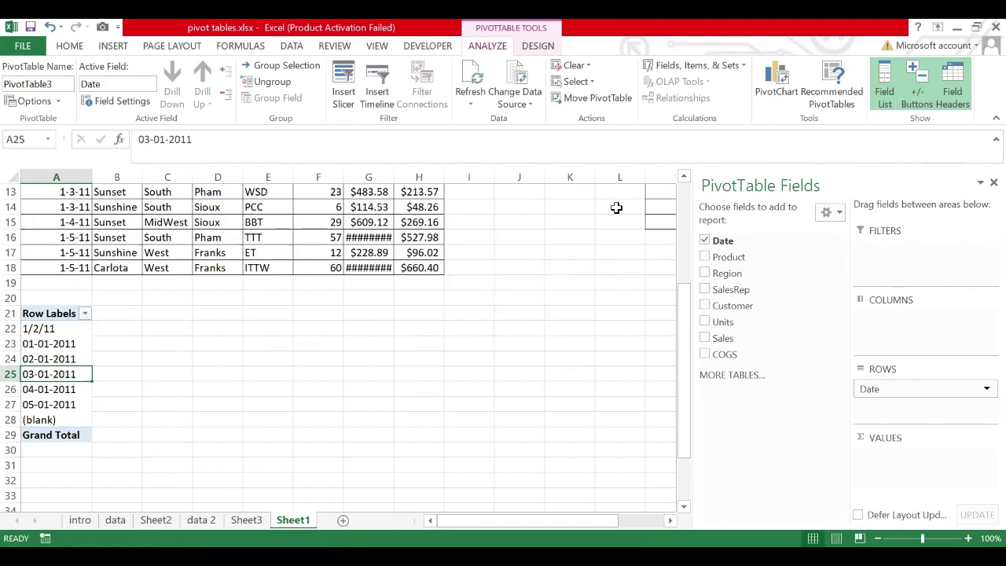
Step: Inspect the source Date column A6:A18, including cell A8, for entries that could prevent date grouping
{"action": "scroll", "coordinate": [248, 330], "scroll_direction": "up", "scroll_amount": 2}
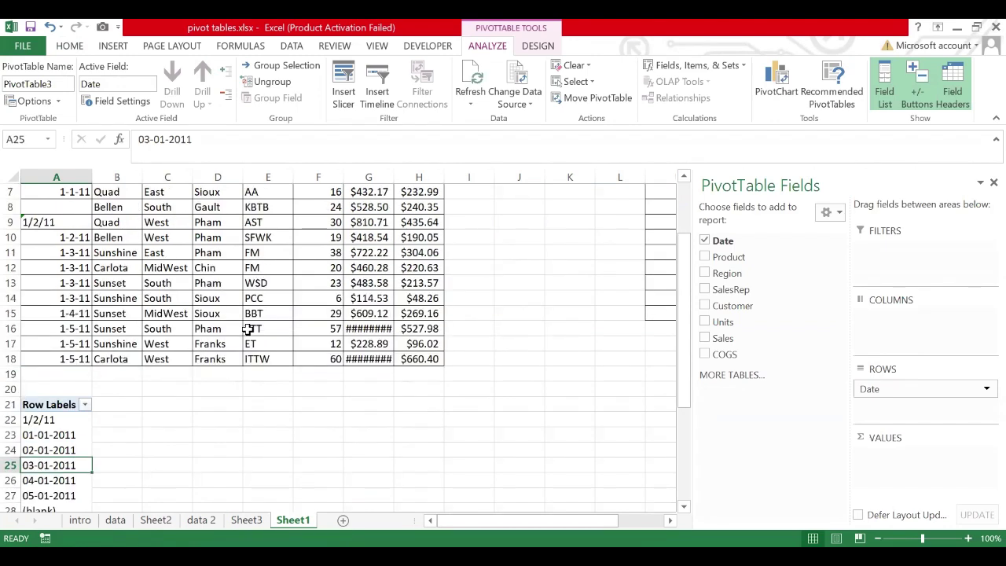
{"action": "left_click", "coordinate": [59, 204]}
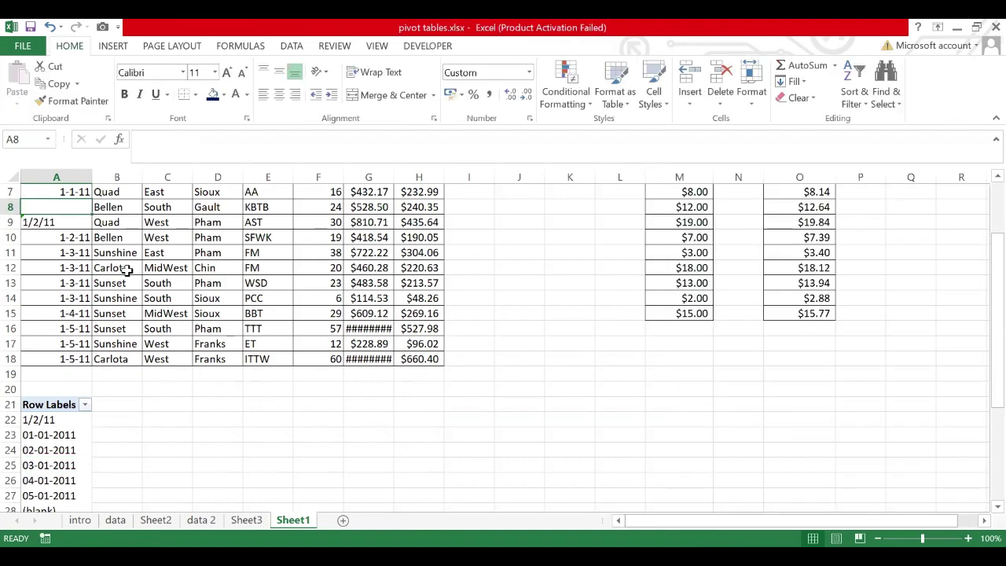
{"action": "scroll", "coordinate": [61, 235], "scroll_direction": "up", "scroll_amount": 1}
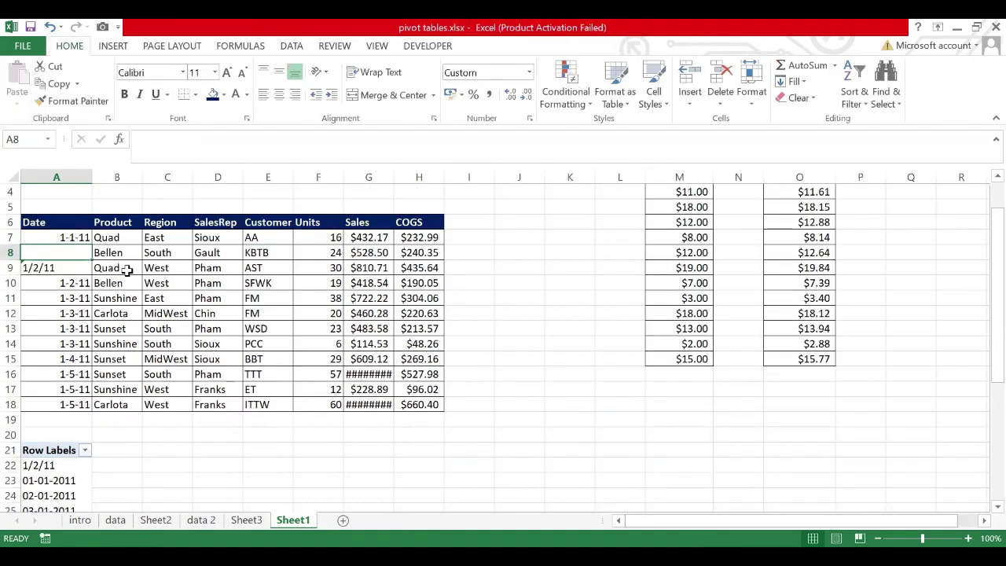
{"action": "left_click", "coordinate": [68, 221]}
{"action": "left_click_drag", "start_coordinate": [68, 221], "coordinate": [74, 403]}
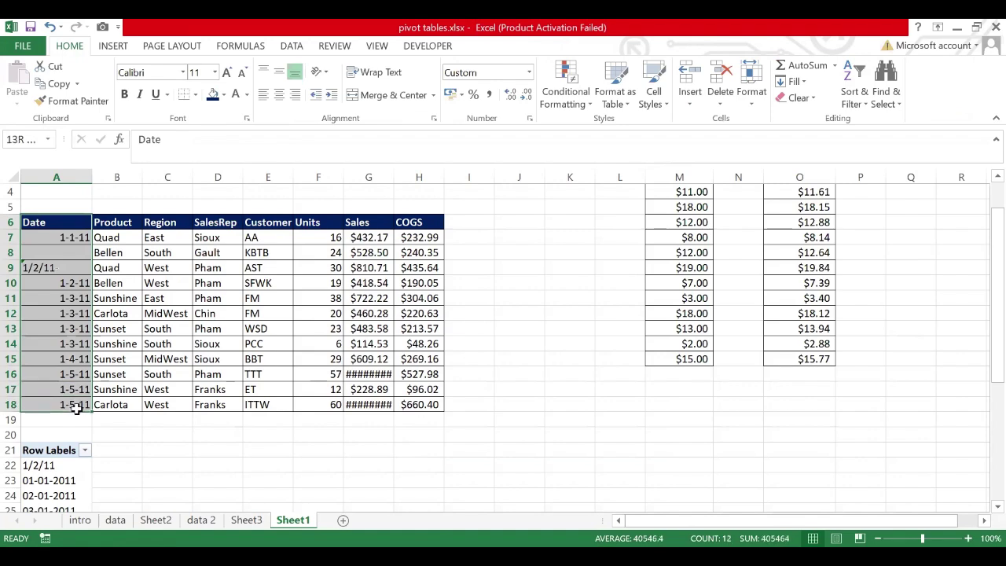
{"action": "left_click", "coordinate": [59, 249]}
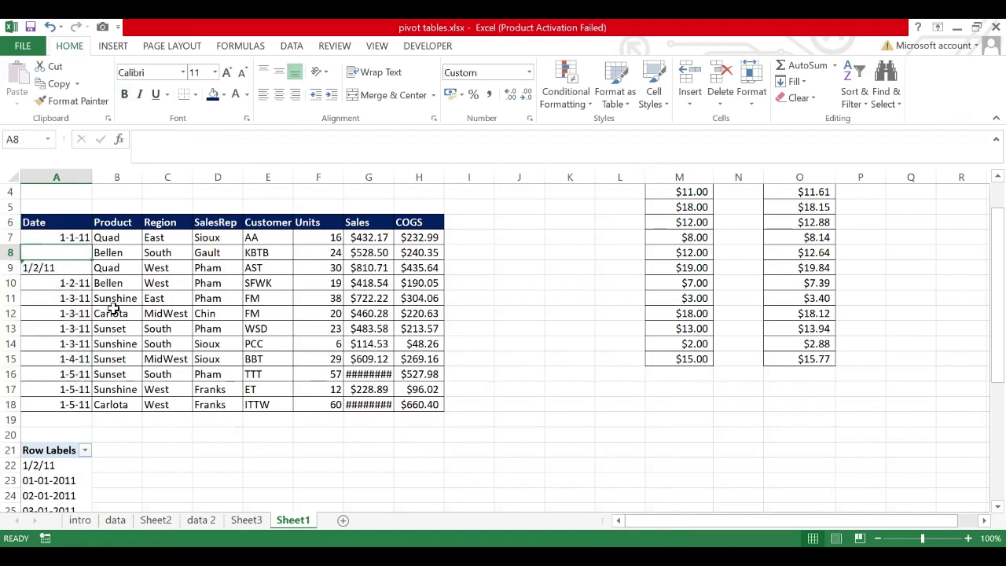
{"action": "scroll", "coordinate": [116, 323], "scroll_direction": "down", "scroll_amount": 2}
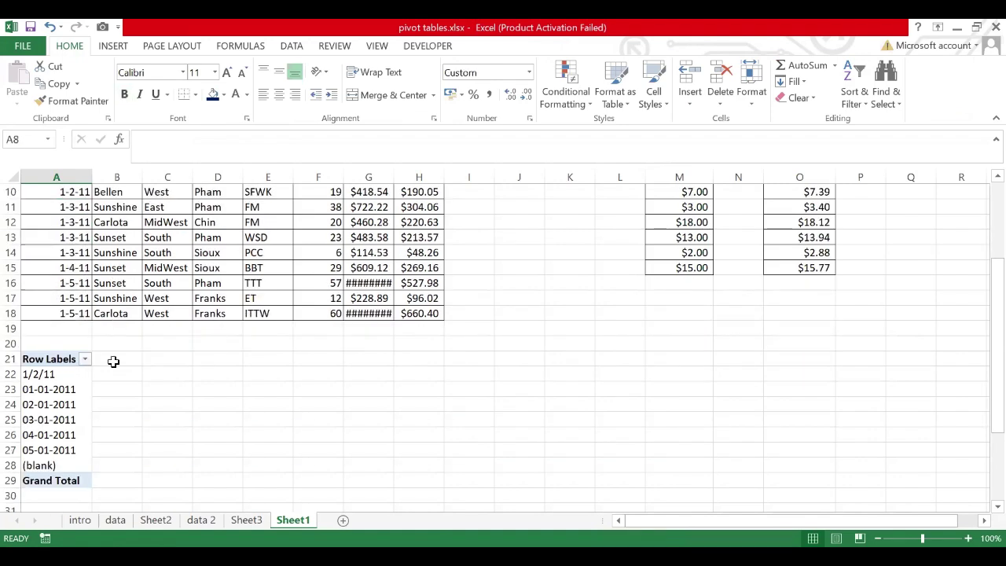
{"action": "scroll", "coordinate": [112, 359], "scroll_direction": "up", "scroll_amount": 2}
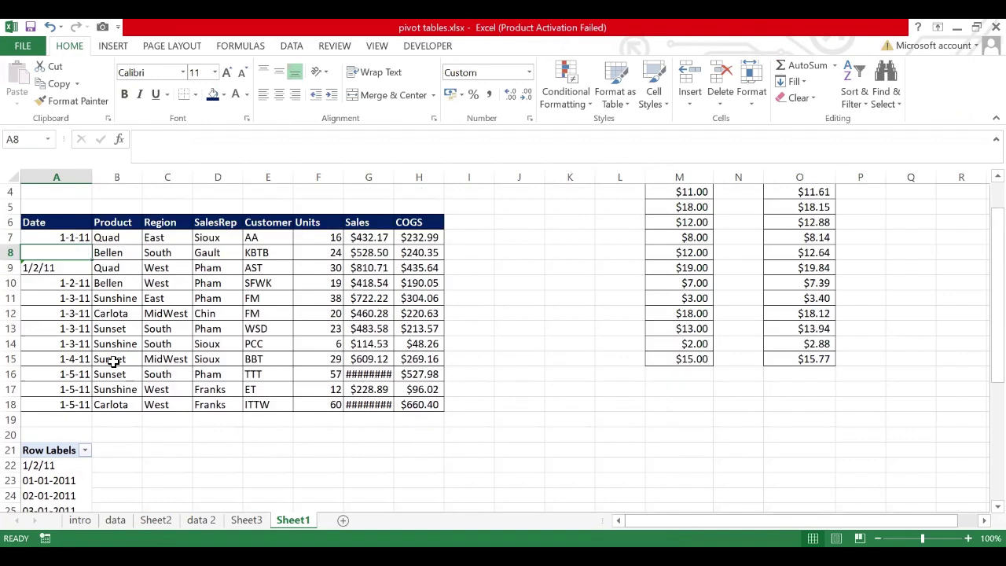
Step: Fill the blank Date cell A8 with the date 1-1-11
{"action": "double_click", "coordinate": [72, 254]}
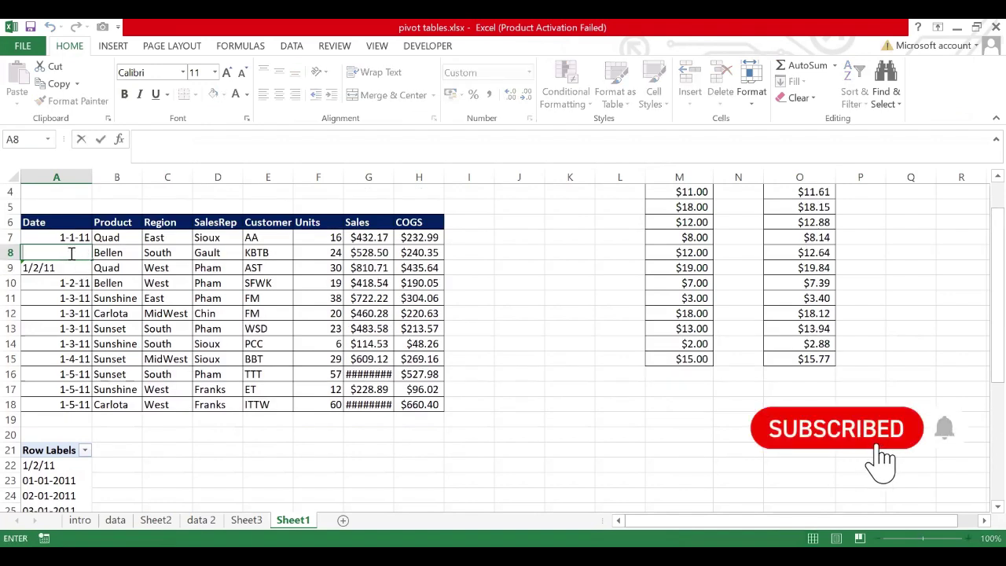
{"action": "type", "text": "1-1-11"}
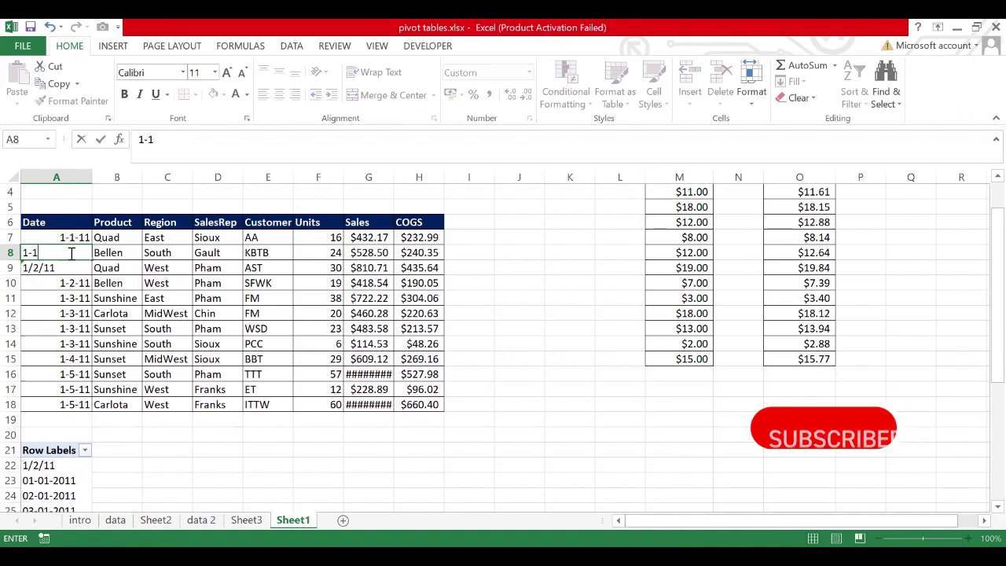
{"action": "key", "text": "Return"}
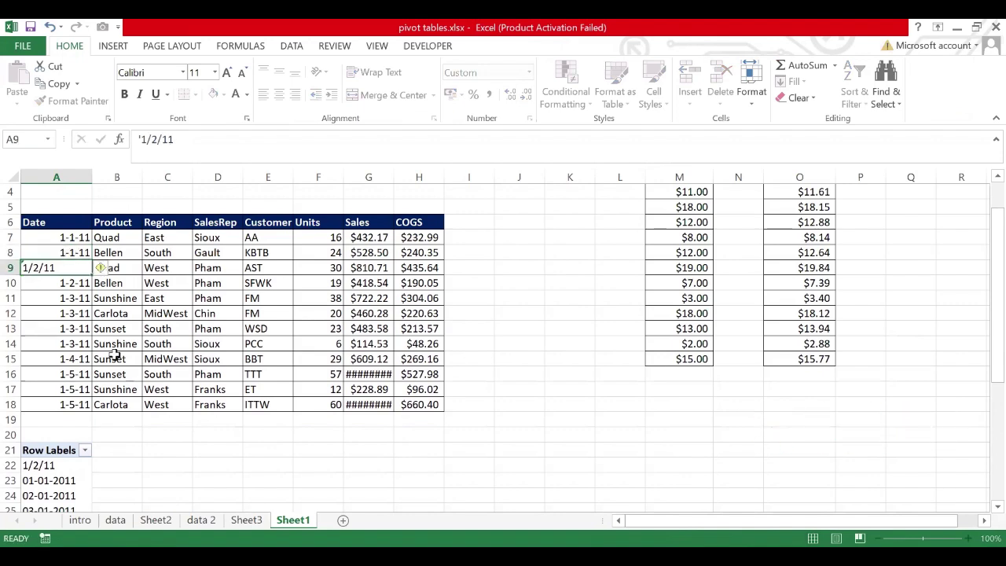
Step: Refresh the pivot table below the sales records so it picks up the corrected source date
{"action": "scroll", "coordinate": [114, 355], "scroll_direction": "down", "scroll_amount": 2}
{"action": "left_click", "coordinate": [54, 385]}
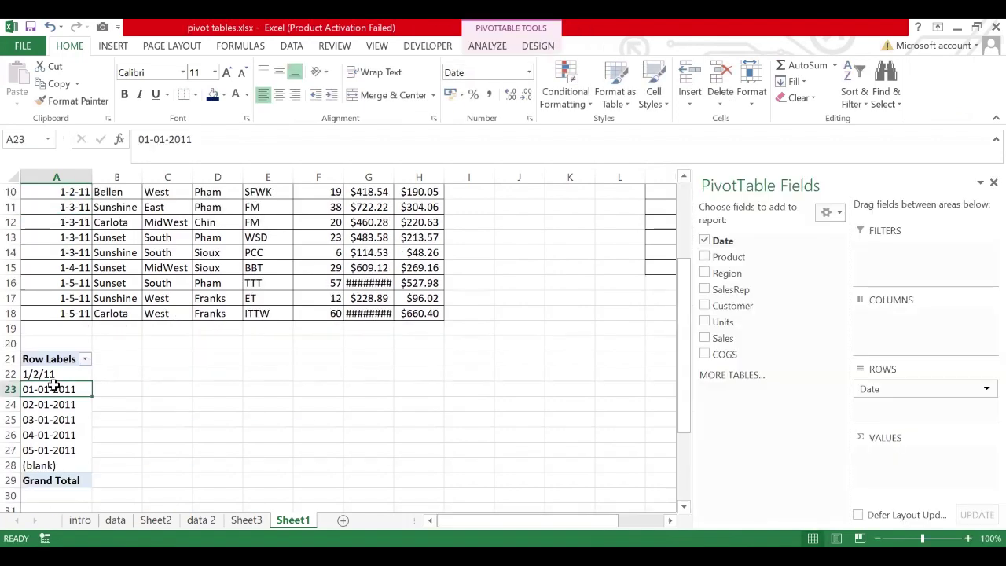
{"action": "right_click", "coordinate": [53, 386]}
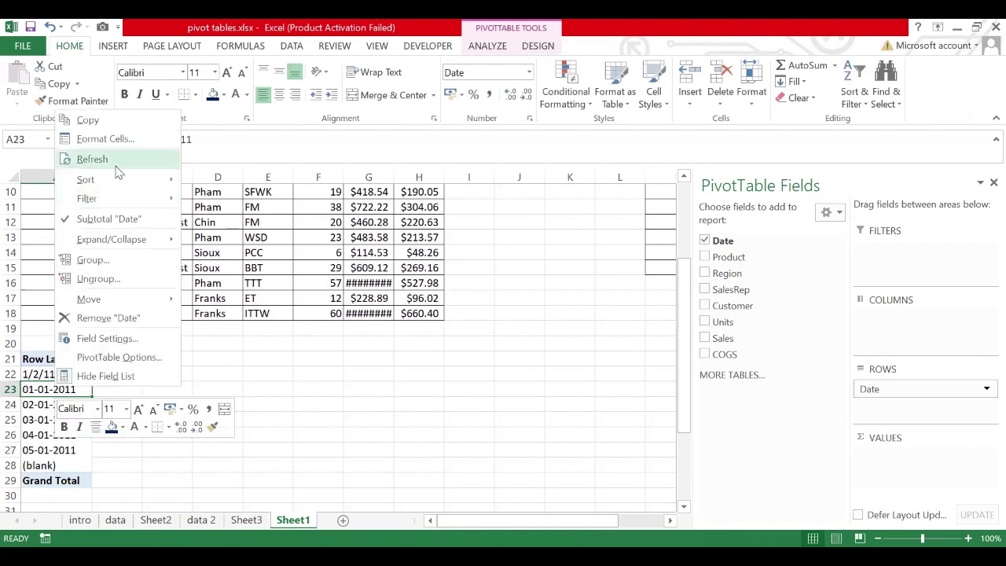
{"action": "left_click", "coordinate": [115, 166]}
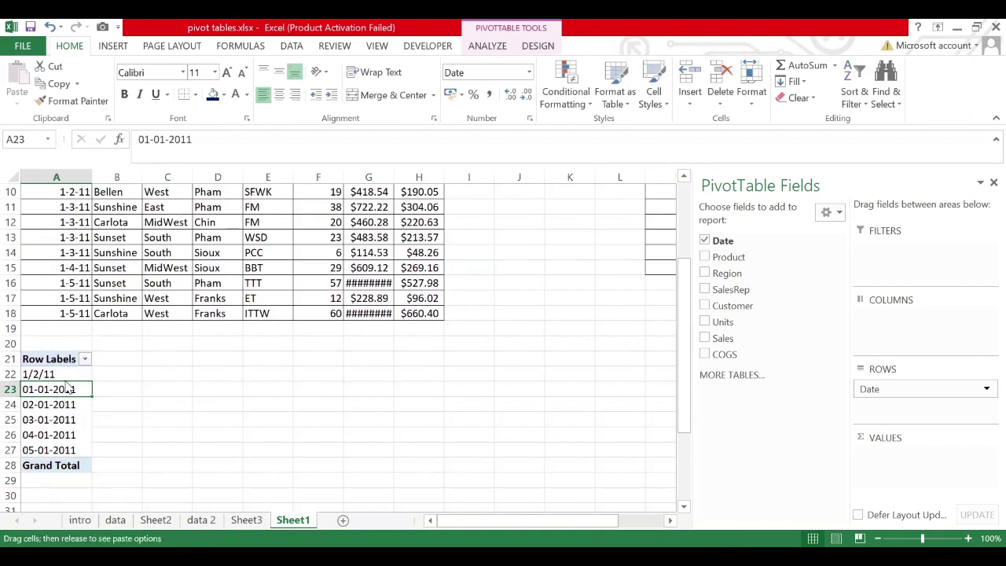
{"action": "left_click_drag", "start_coordinate": [68, 386], "coordinate": [65, 379]}
{"action": "left_click", "coordinate": [66, 381]}
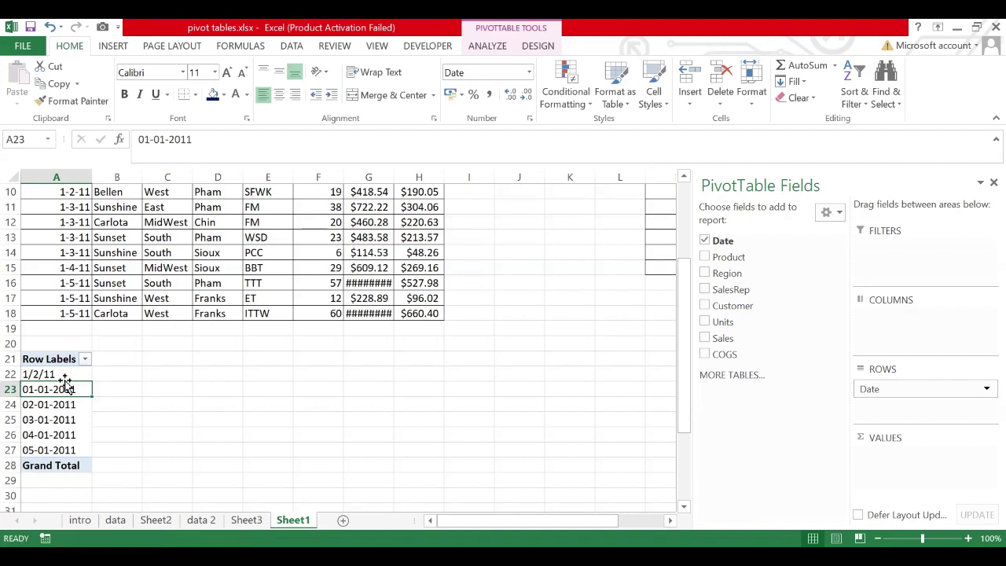
Step: Try to group the pivot table's date row labels, starting from the 1/2/11 label in cell A22
{"action": "left_click", "coordinate": [54, 433]}
{"action": "left_click", "coordinate": [56, 375]}
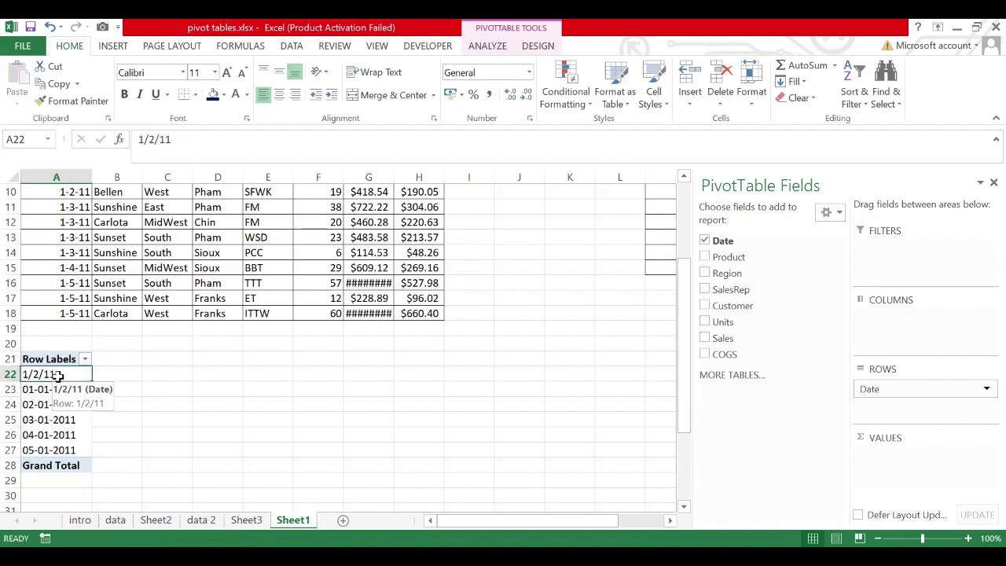
{"action": "right_click", "coordinate": [60, 376]}
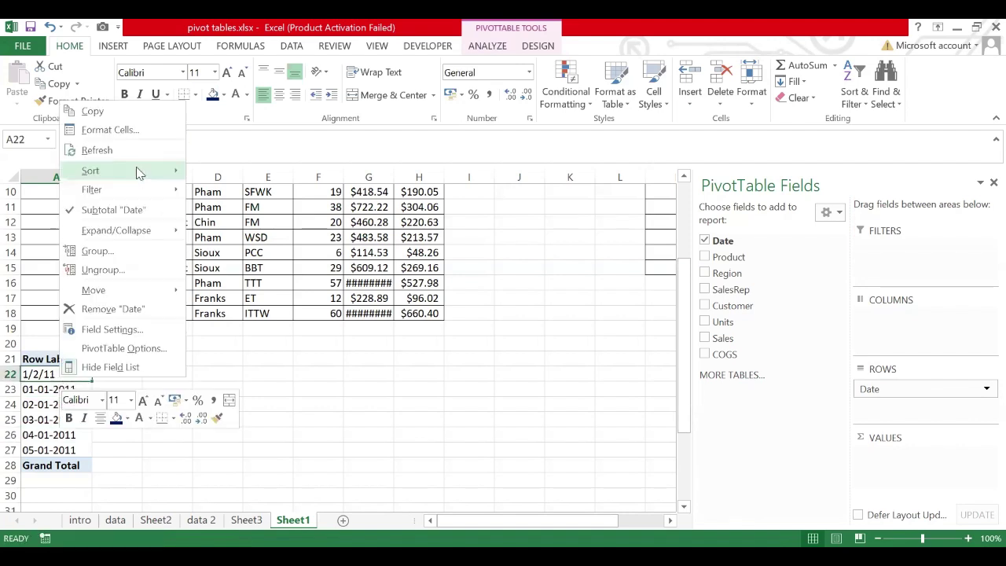
{"action": "left_click", "coordinate": [132, 251]}
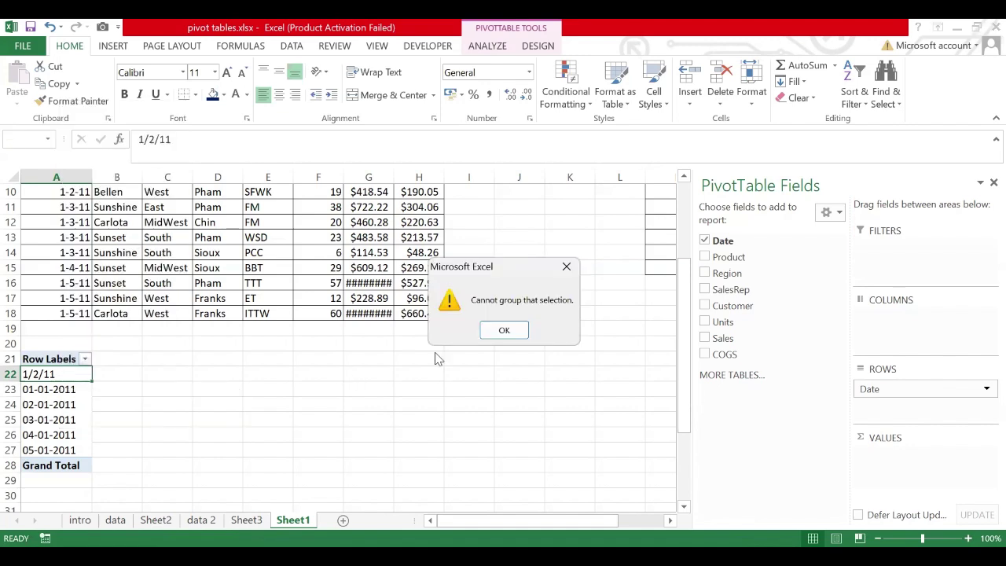
{"action": "left_click", "coordinate": [504, 331]}
Step: Compare the Date entries around cell A9 and remove the leading apostrophe from A9 to make its text entry a real date
{"action": "scroll", "coordinate": [261, 384], "scroll_direction": "up", "scroll_amount": 1}
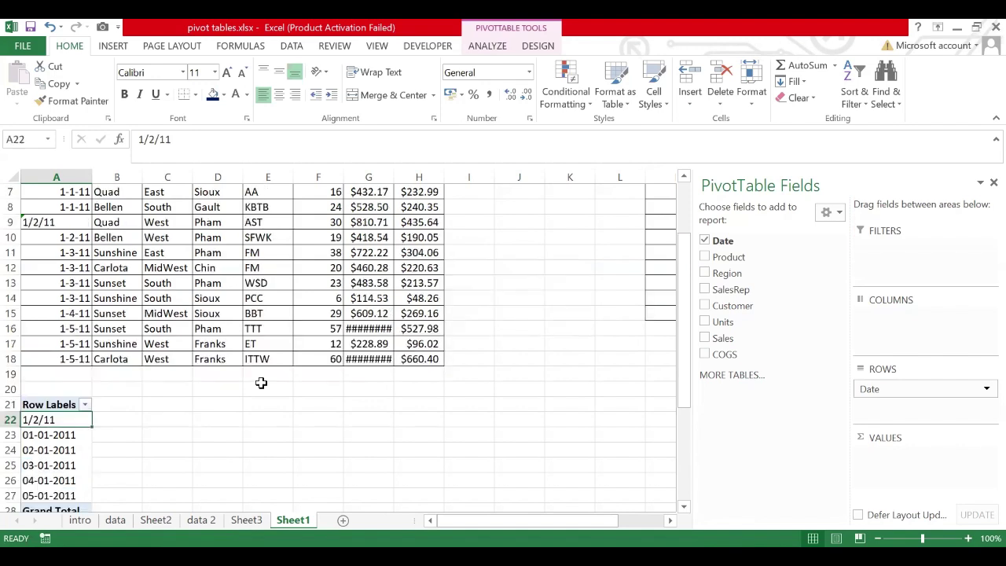
{"action": "left_click", "coordinate": [46, 220]}
{"action": "left_click", "coordinate": [62, 264]}
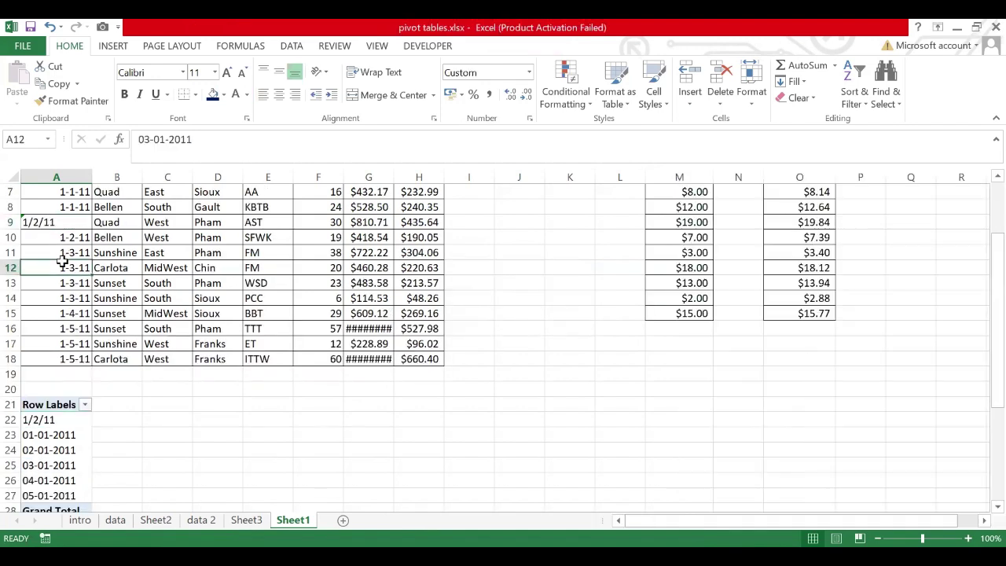
{"action": "left_click", "coordinate": [40, 223]}
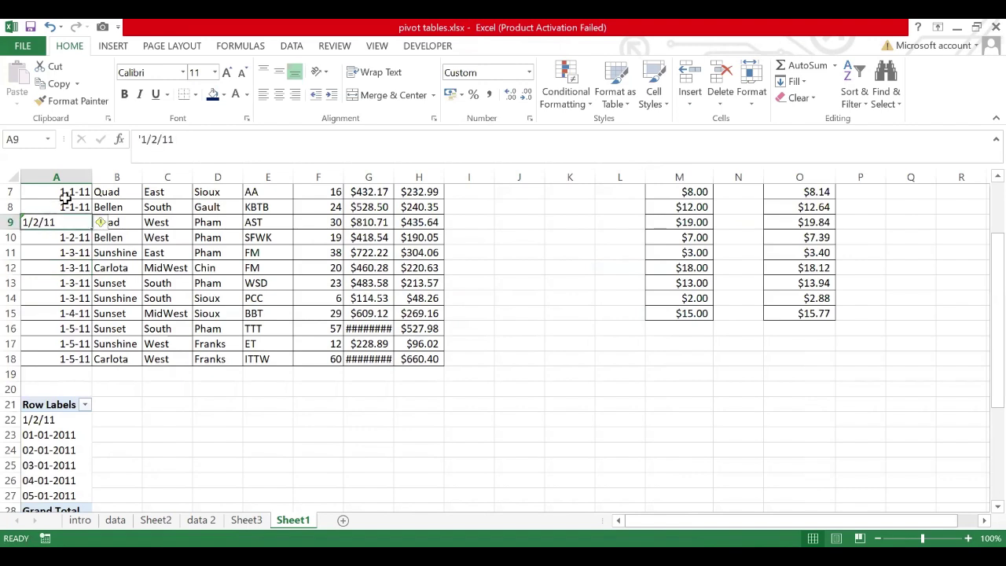
{"action": "left_click", "coordinate": [65, 202]}
{"action": "left_click", "coordinate": [62, 223]}
{"action": "double_click", "coordinate": [61, 223]}
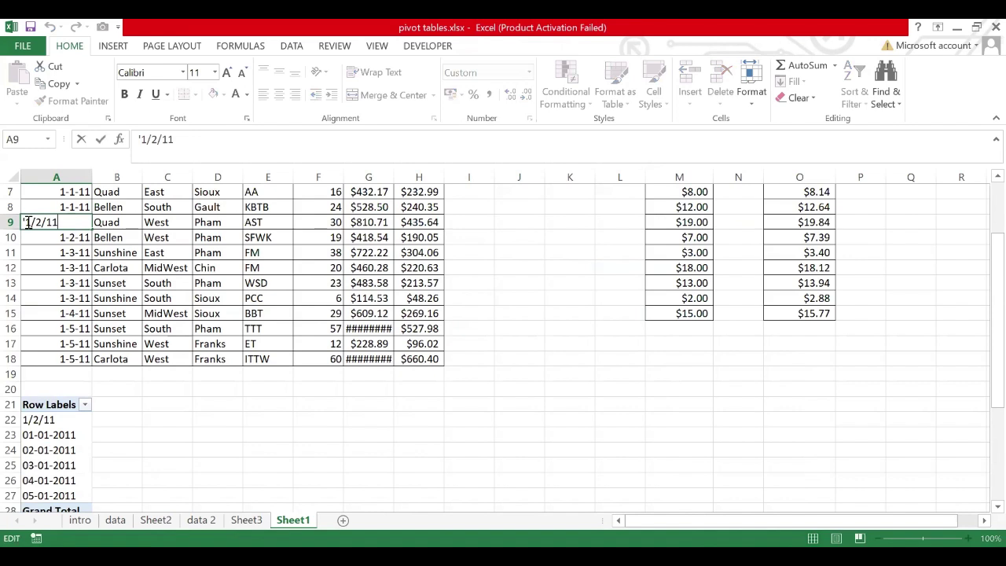
{"action": "key", "text": "BackSpace"}
{"action": "key", "text": "Return"}
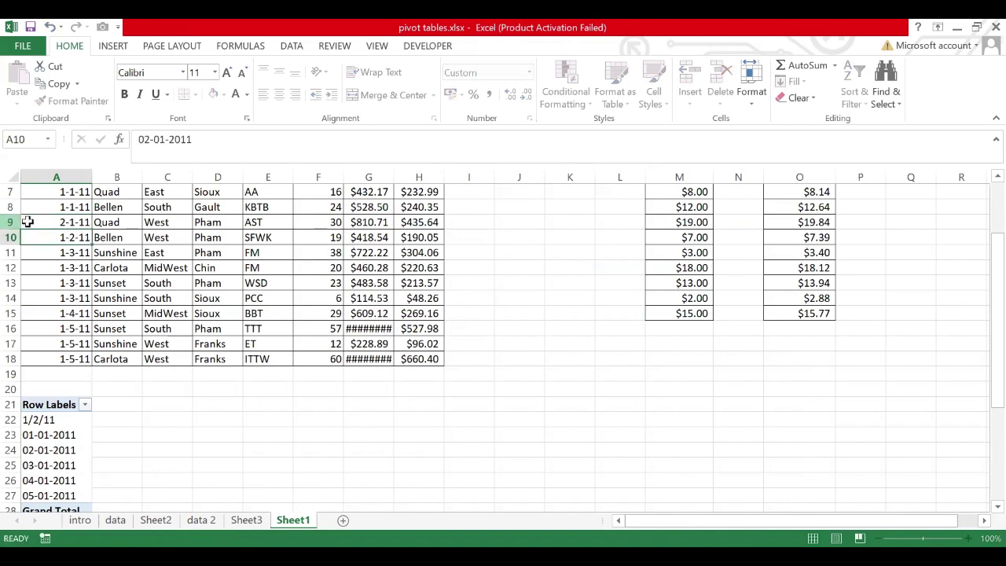
Step: Refresh the Sheet1 pivot table to update its row labels with the corrected date from cell A9
{"action": "scroll", "coordinate": [97, 433], "scroll_direction": "down", "scroll_amount": 1}
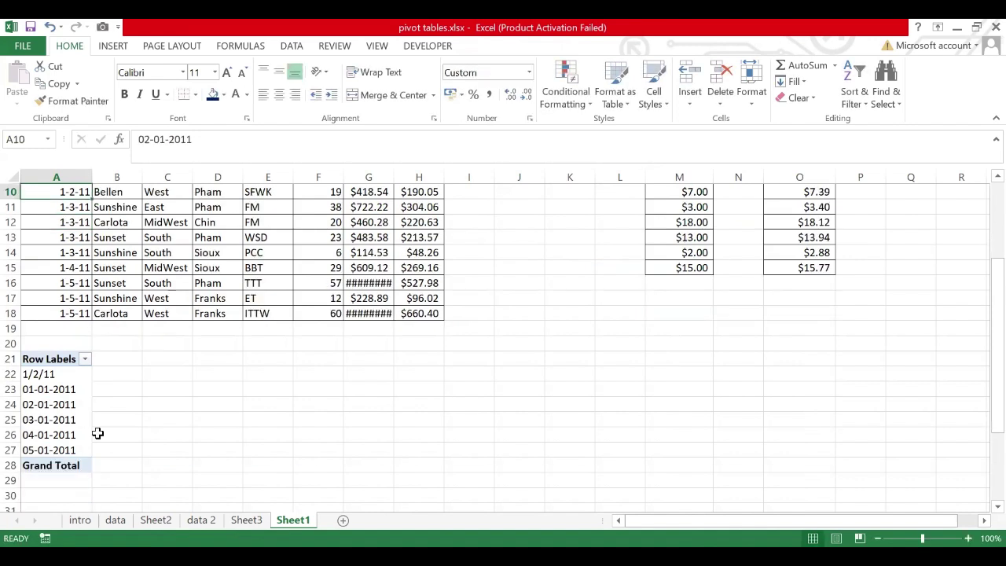
{"action": "left_click", "coordinate": [57, 407]}
{"action": "left_click", "coordinate": [56, 391]}
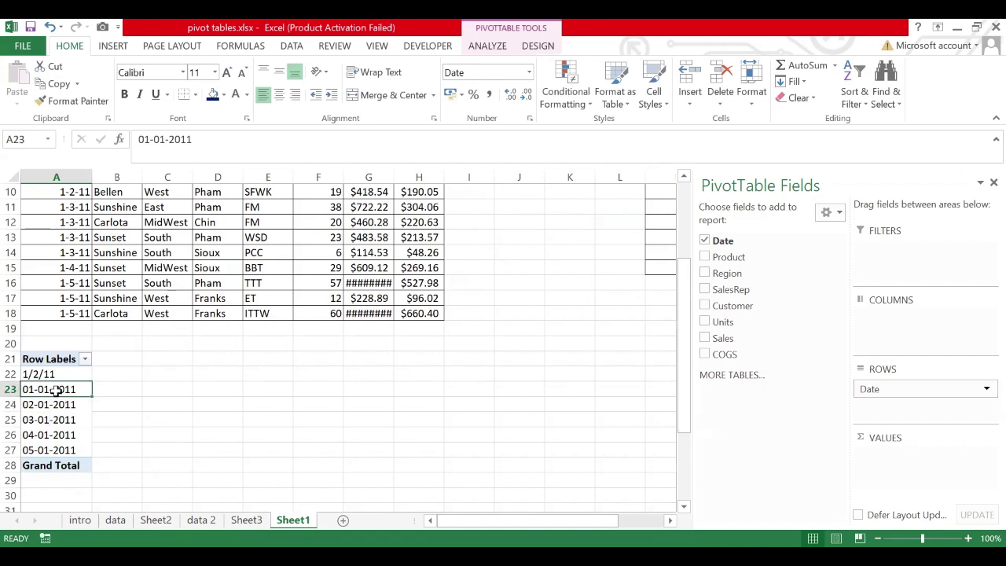
{"action": "right_click", "coordinate": [56, 390]}
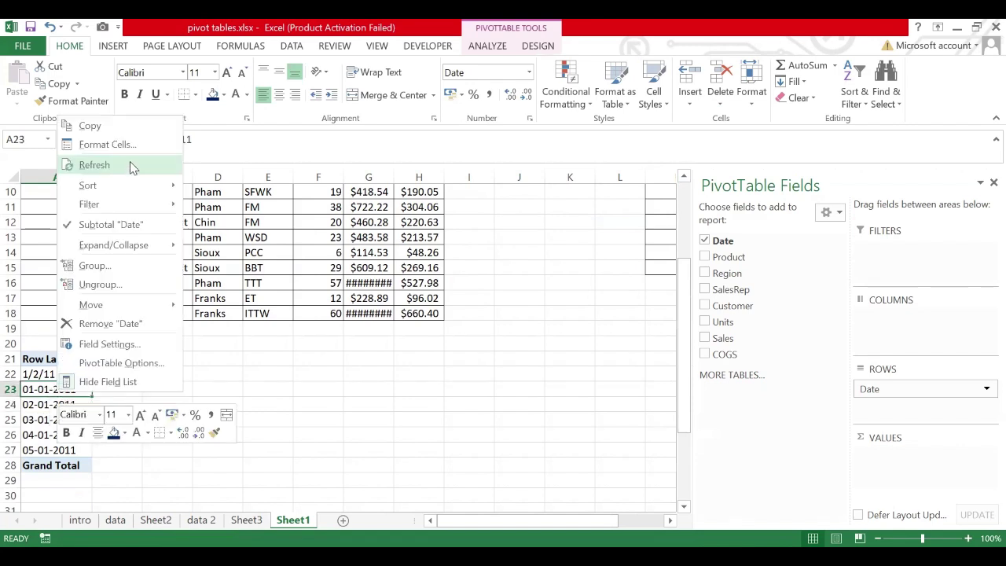
{"action": "left_click", "coordinate": [129, 165]}
Step: Try to group the refreshed pivot table's dates from the row label in cell A23
{"action": "left_click", "coordinate": [66, 422]}
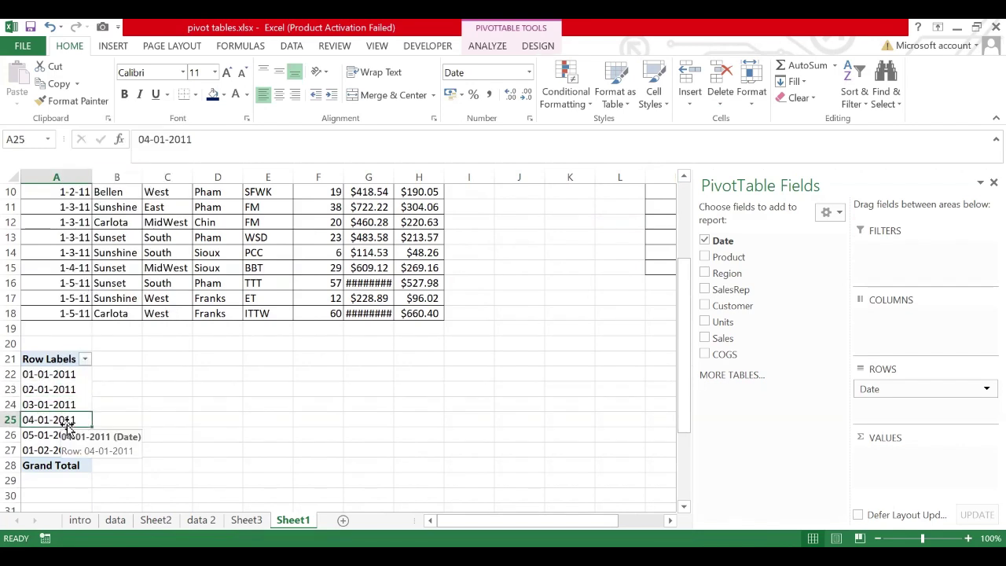
{"action": "left_click", "coordinate": [62, 390]}
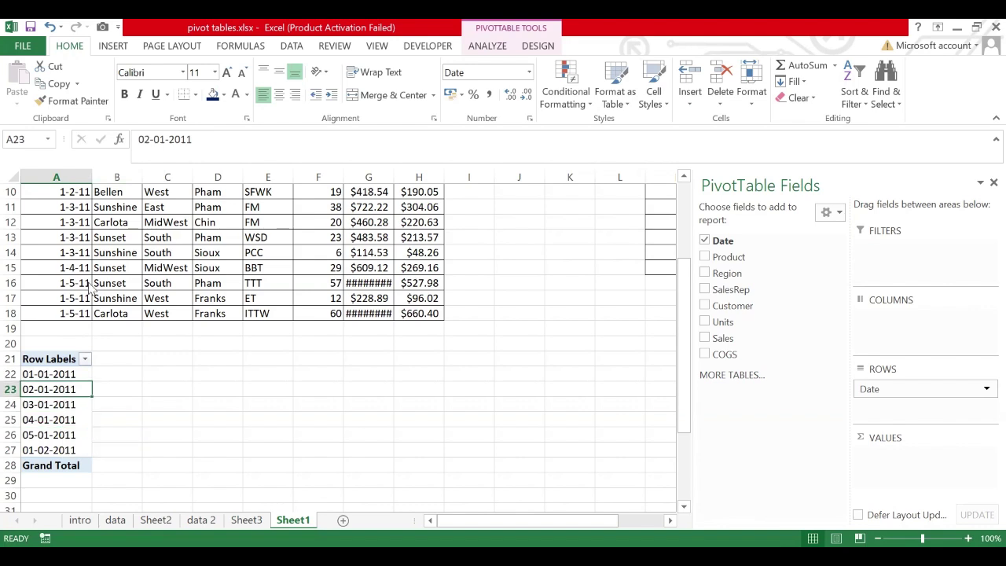
{"action": "right_click", "coordinate": [63, 390]}
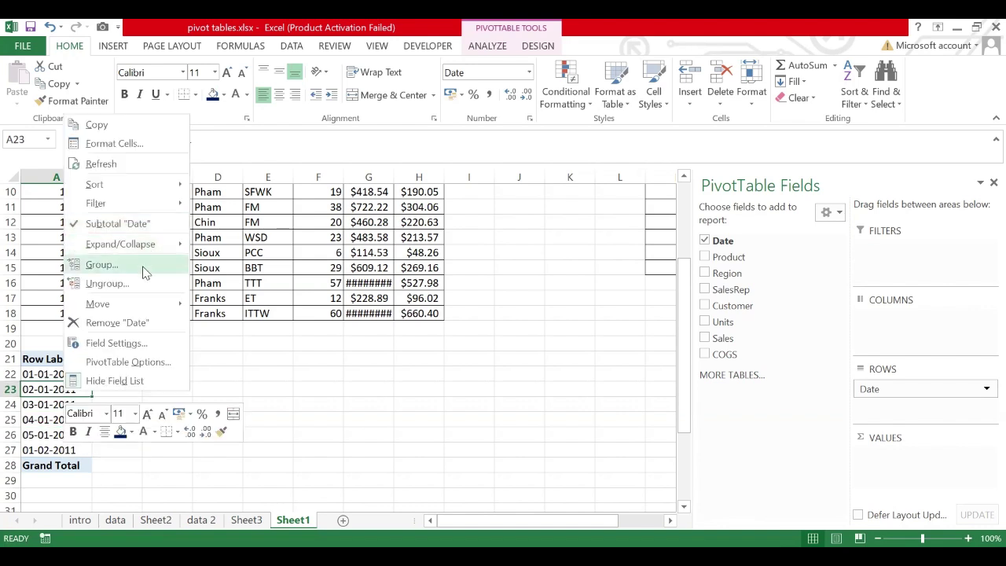
{"action": "left_click", "coordinate": [102, 265]}
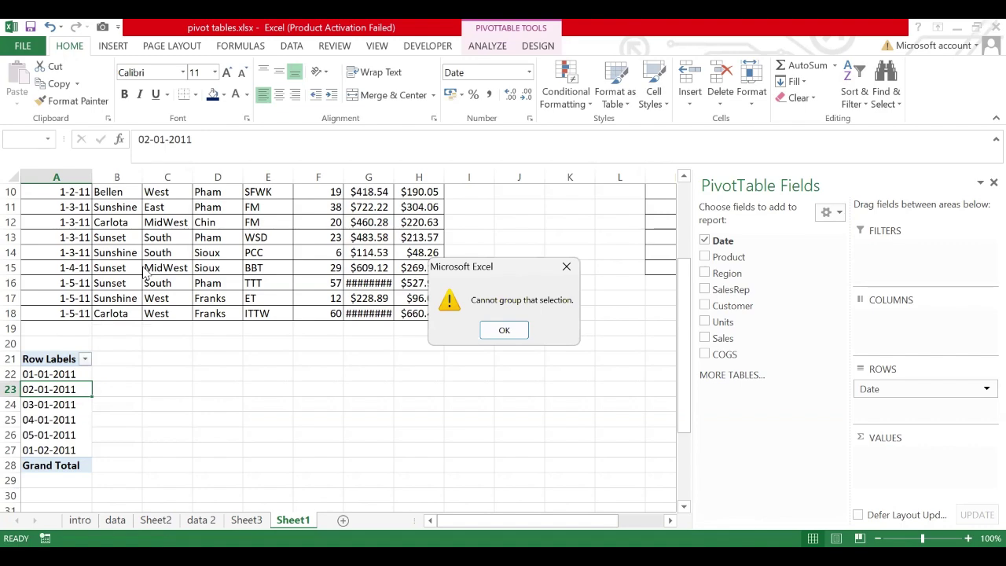
{"action": "left_click", "coordinate": [509, 336]}
Step: Examine the source Date column again, comparing cells A7, A8, A9 and A13 for inconsistent date values
{"action": "scroll", "coordinate": [329, 325], "scroll_direction": "up", "scroll_amount": 3}
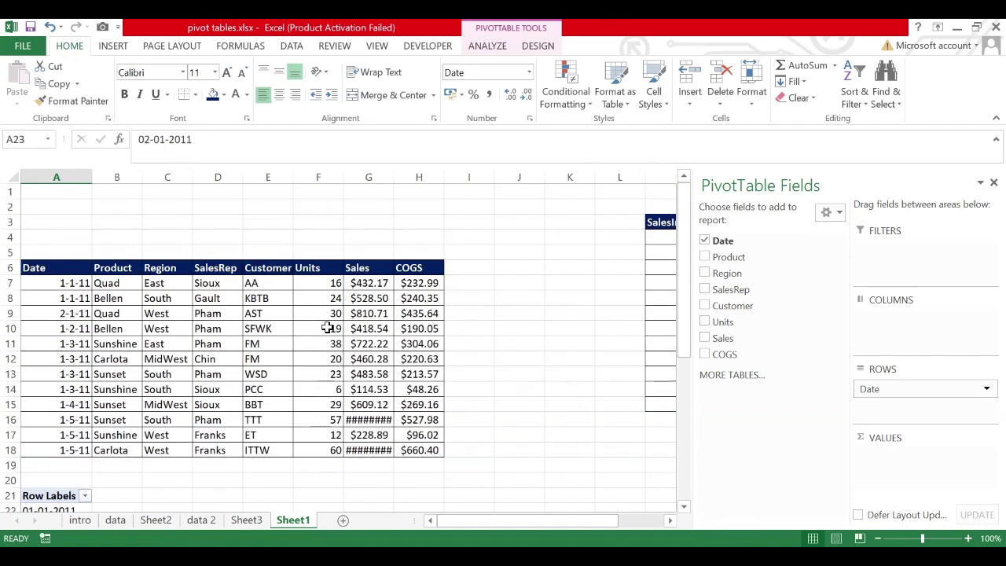
{"action": "left_click", "coordinate": [78, 311]}
{"action": "left_click", "coordinate": [79, 372]}
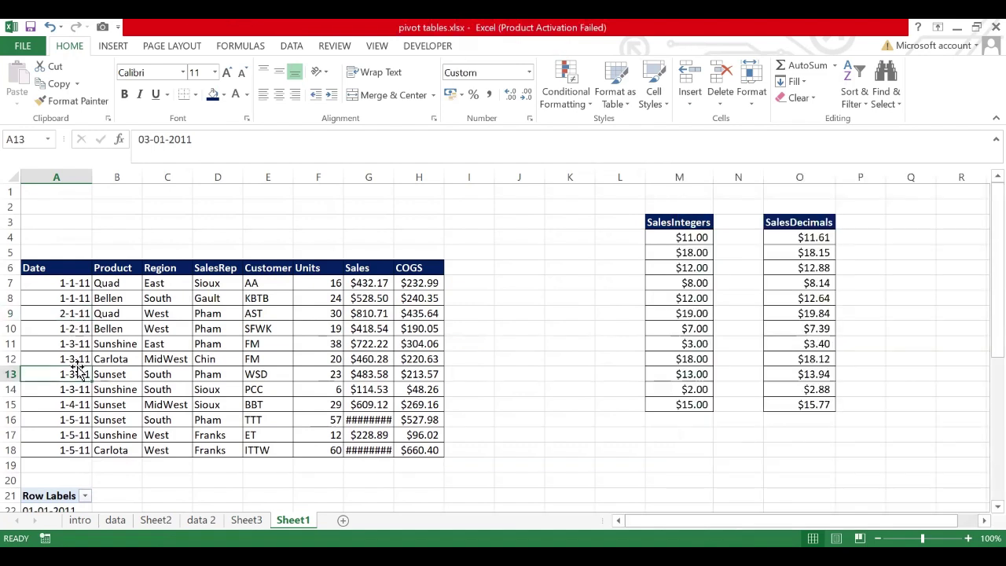
{"action": "scroll", "coordinate": [78, 370], "scroll_direction": "down", "scroll_amount": 2}
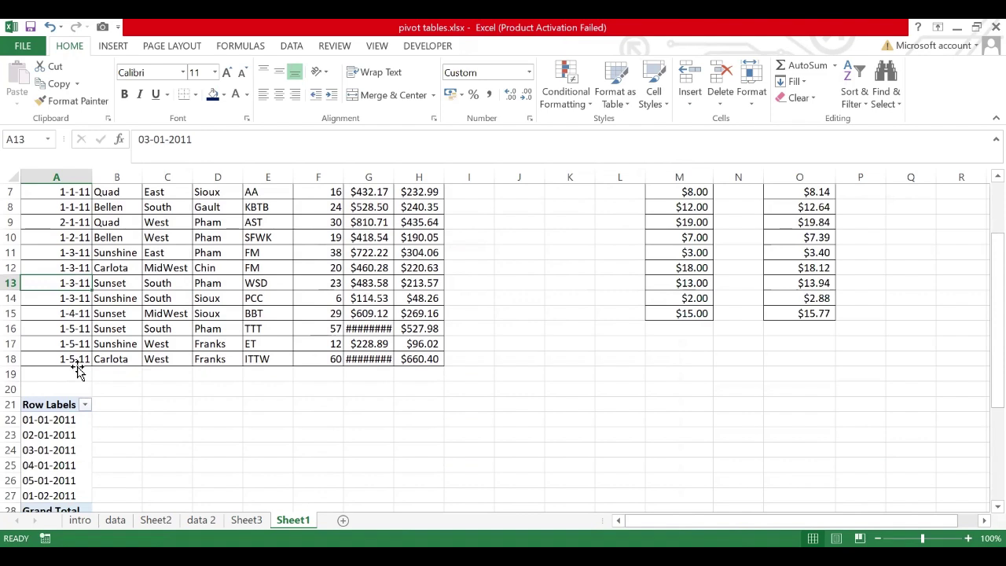
{"action": "scroll", "coordinate": [79, 368], "scroll_direction": "up", "scroll_amount": 1}
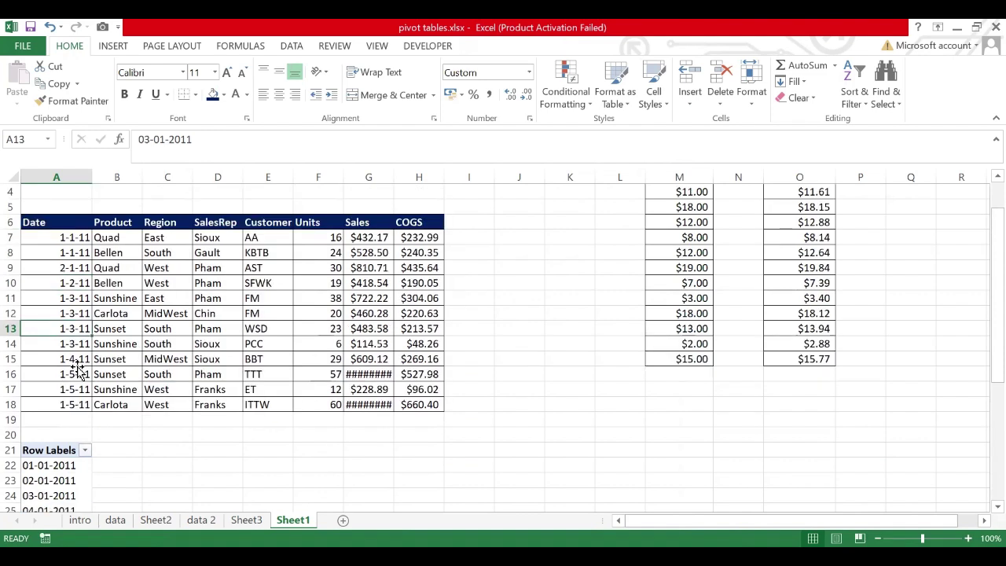
{"action": "left_click", "coordinate": [79, 267]}
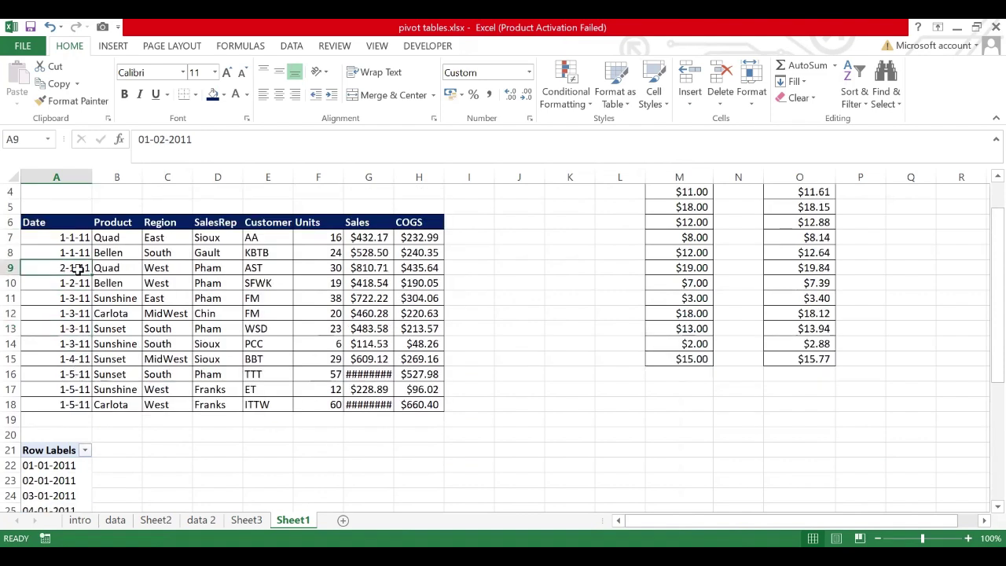
{"action": "left_click", "coordinate": [79, 253]}
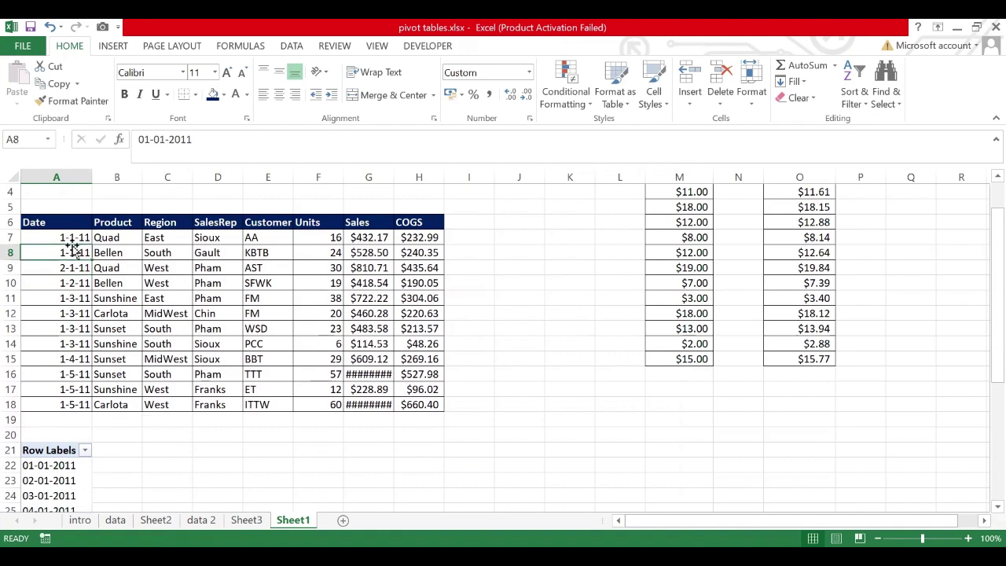
{"action": "left_click_drag", "start_coordinate": [71, 237], "coordinate": [71, 252]}
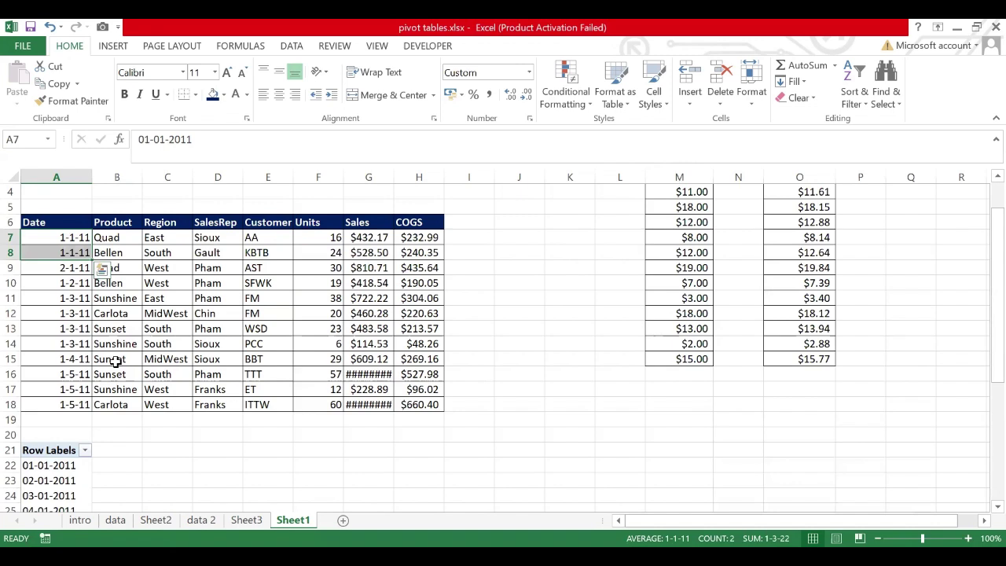
Step: Set the date in cell A8 to 01-02-2011, re-entering the last digit of its year
{"action": "double_click", "coordinate": [82, 252]}
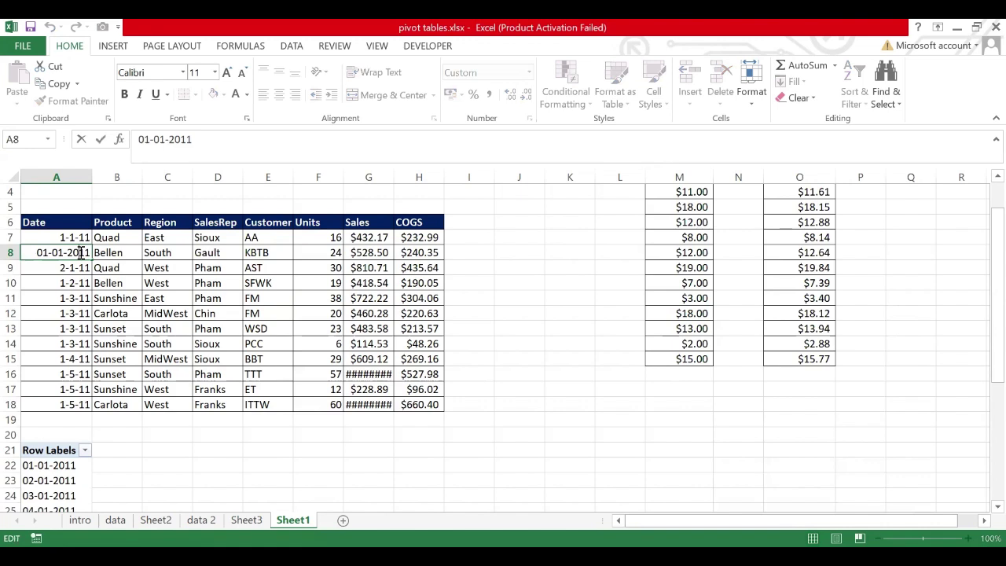
{"action": "left_click", "coordinate": [63, 252]}
{"action": "key", "text": "BackSpace"}
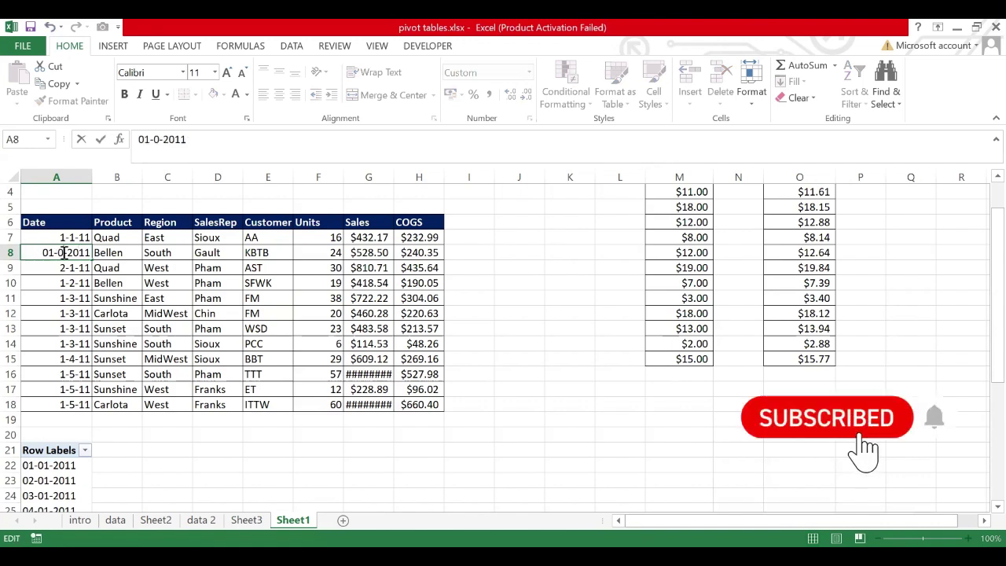
{"action": "type", "text": "2"}
{"action": "key", "text": "Return"}
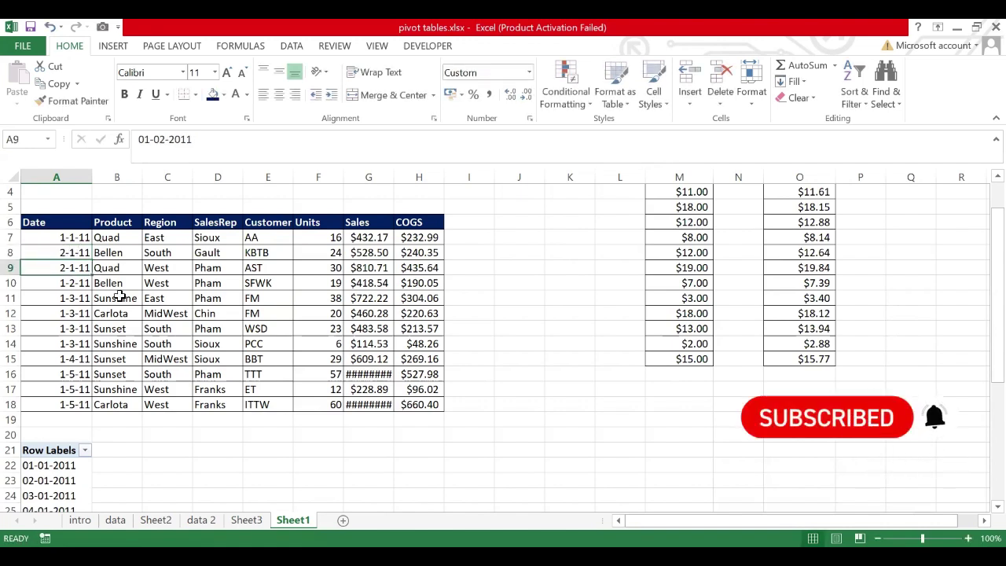
{"action": "double_click", "coordinate": [70, 252]}
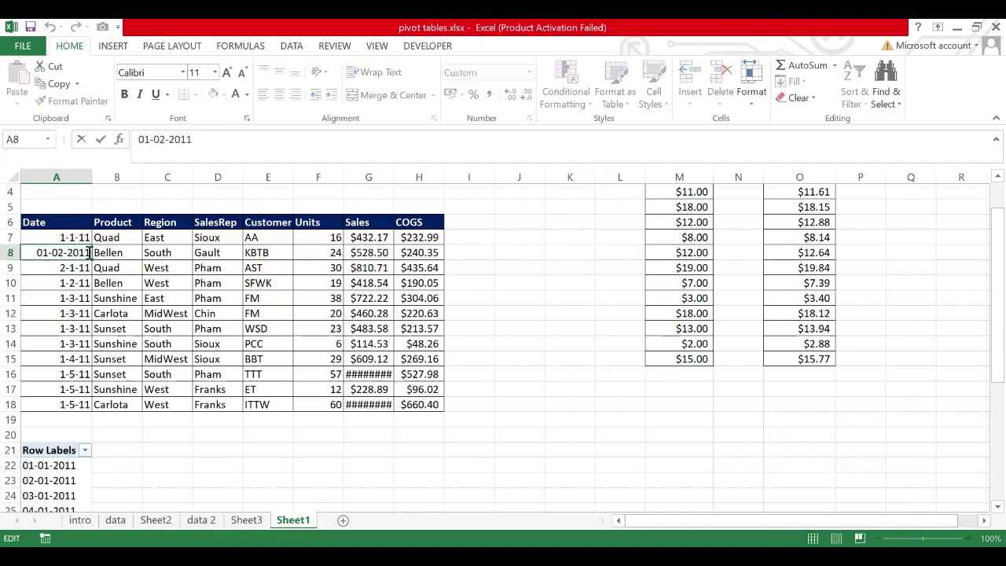
{"action": "key", "text": "BackSpace"}
{"action": "type", "text": "1"}
{"action": "key", "text": "Return"}
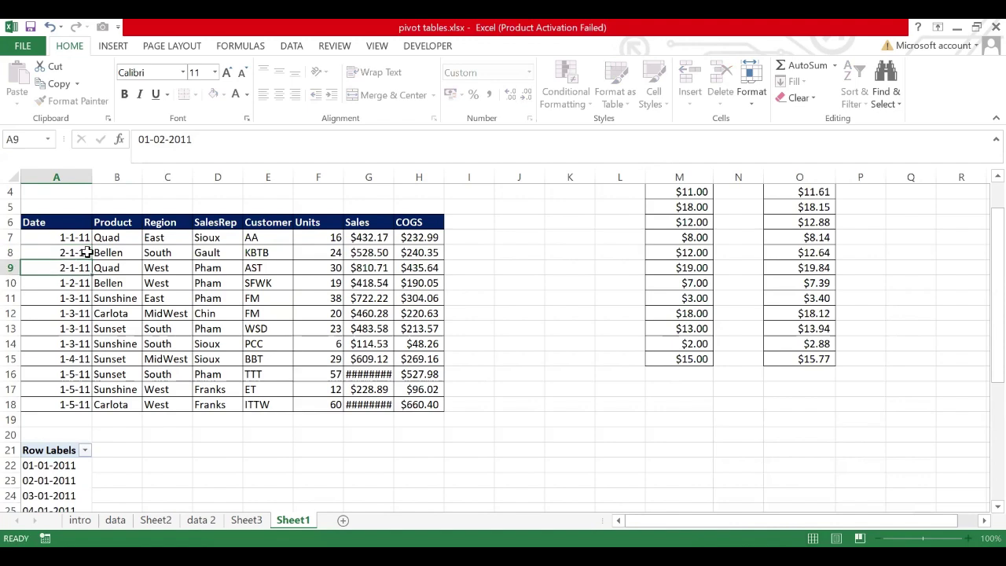
{"action": "scroll", "coordinate": [87, 253], "scroll_direction": "down", "scroll_amount": 3}
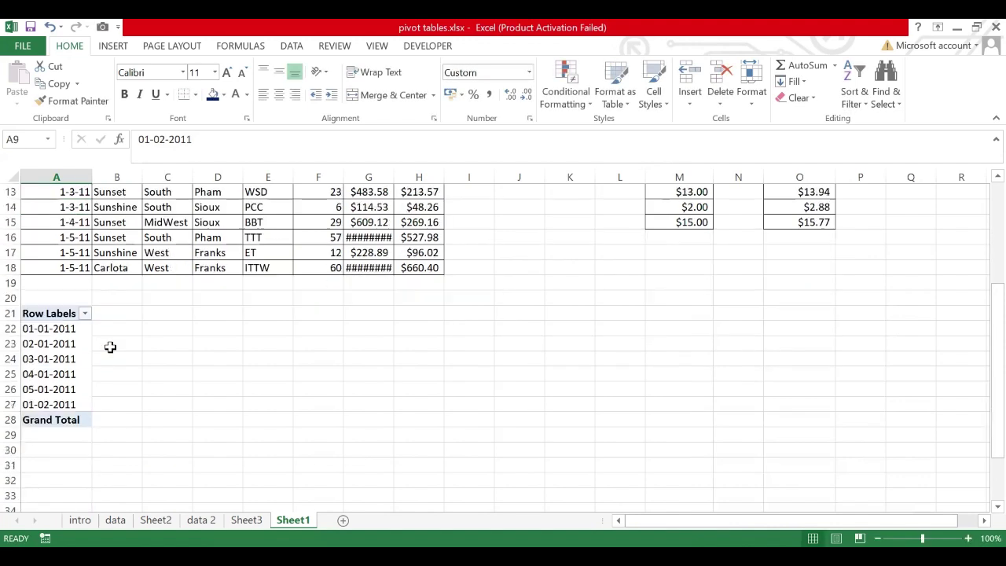
Step: Refresh the Sheet1 pivot table so its row labels pick up the corrected date from cell A8
{"action": "left_click", "coordinate": [65, 345]}
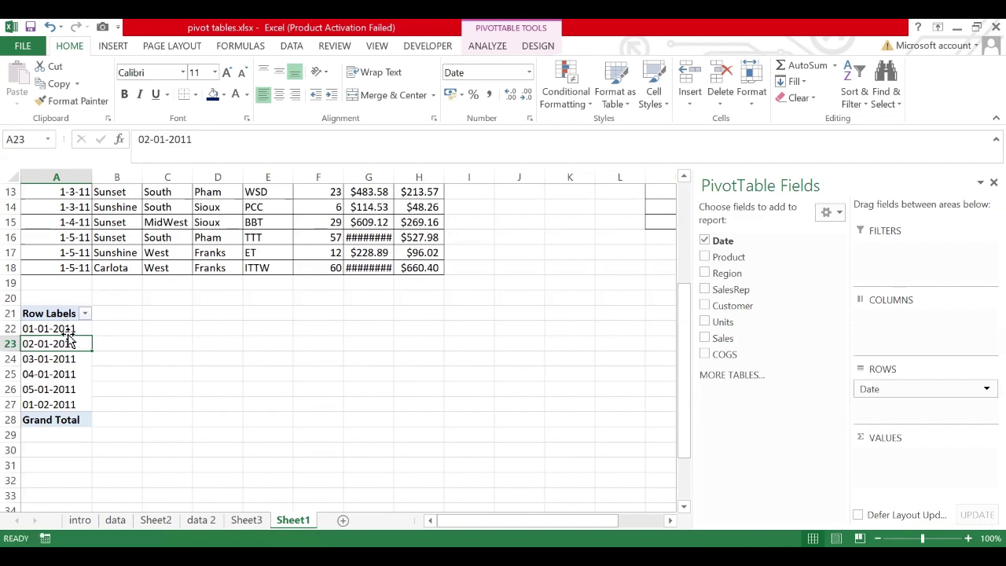
{"action": "left_click", "coordinate": [68, 356]}
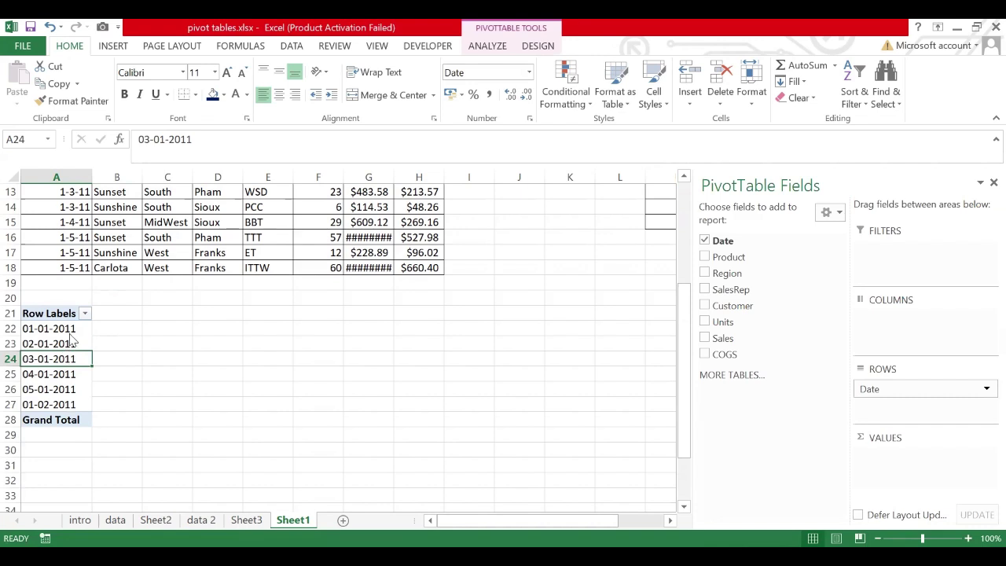
{"action": "right_click", "coordinate": [68, 355]}
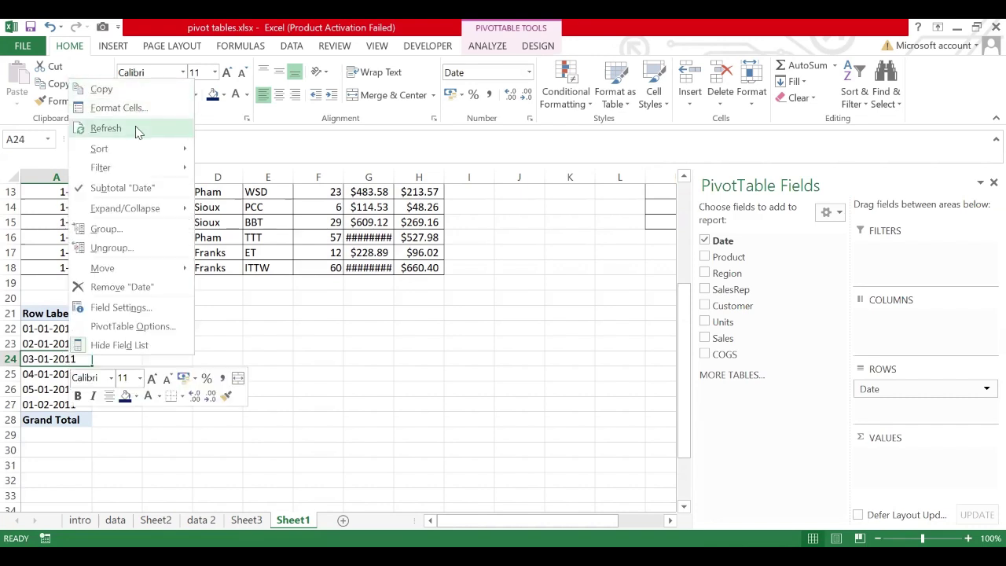
{"action": "left_click", "coordinate": [138, 131]}
Step: Check the Grouping options for the pivot table's dates from cell A22, closing them without applying a grouping
{"action": "left_click", "coordinate": [70, 329]}
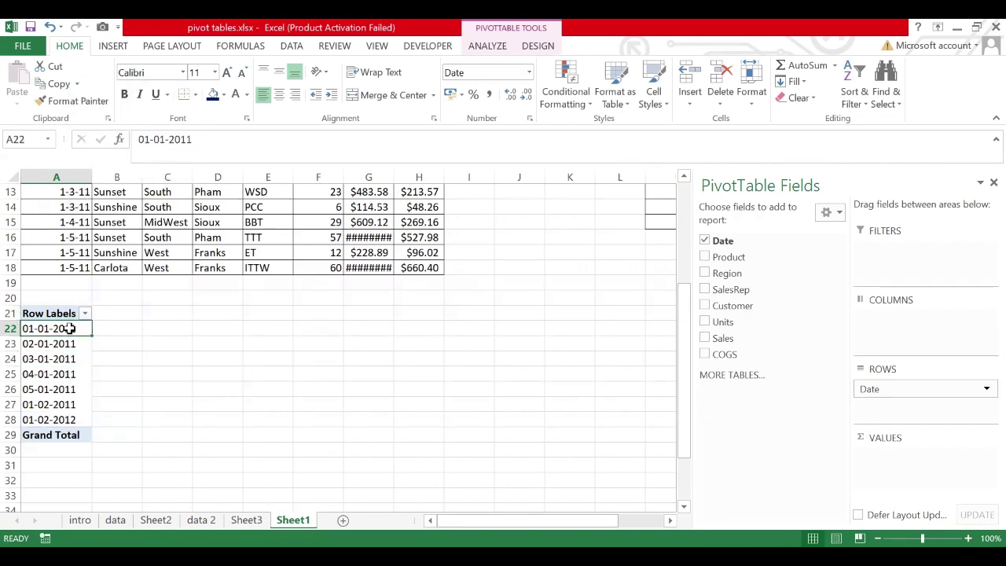
{"action": "right_click", "coordinate": [69, 329]}
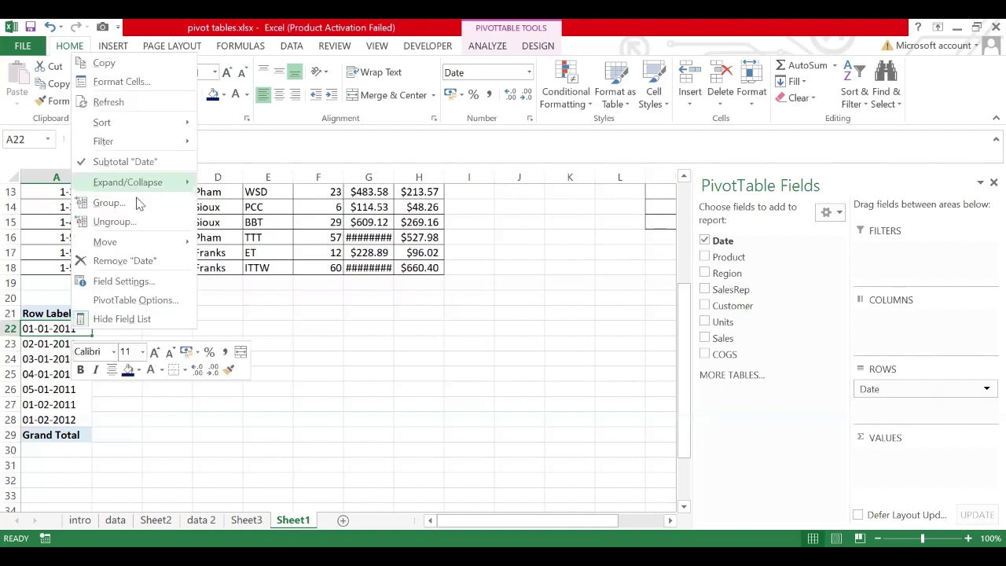
{"action": "left_click", "coordinate": [108, 203]}
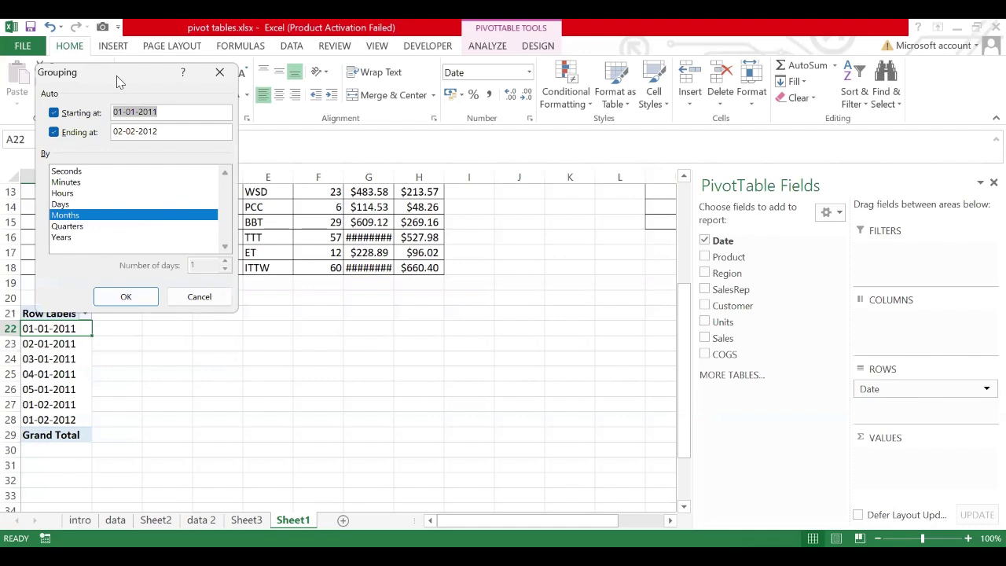
{"action": "left_click_drag", "start_coordinate": [117, 75], "coordinate": [431, 205]}
{"action": "left_click", "coordinate": [542, 204]}
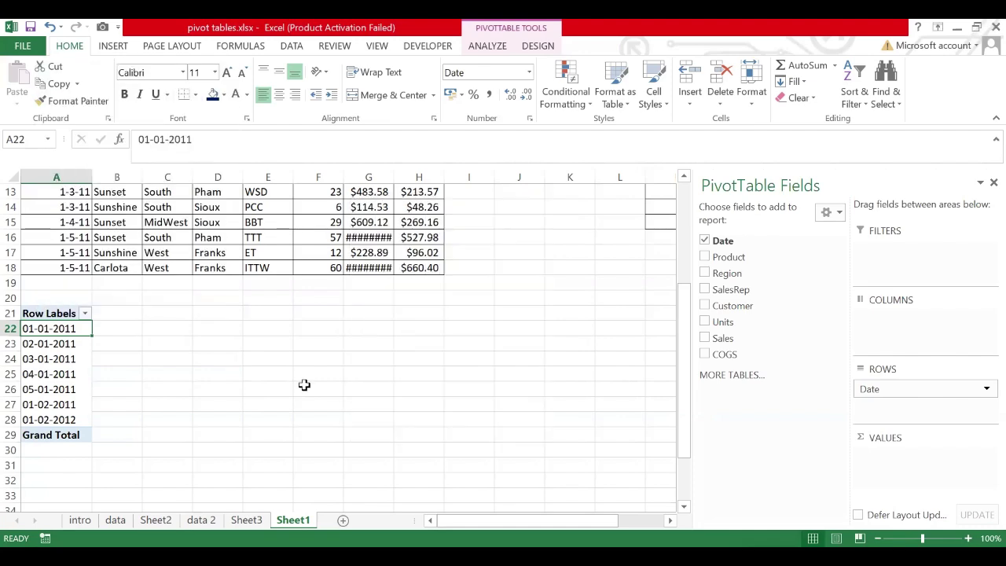
Step: Review the source dates in cells A9 and A13 against the pivot table's row labels, looking for duplicate values
{"action": "scroll", "coordinate": [304, 385], "scroll_direction": "up", "scroll_amount": 3}
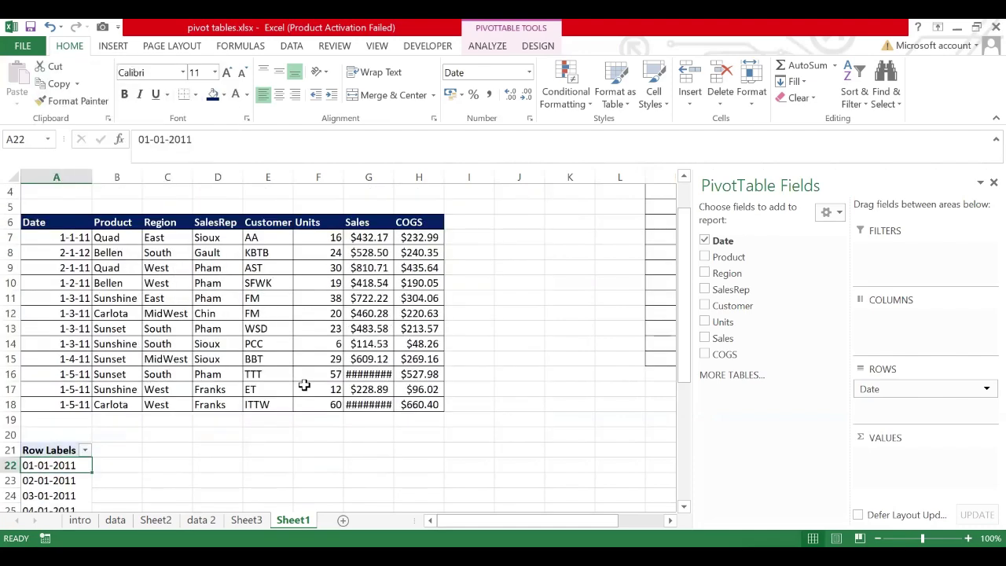
{"action": "left_click", "coordinate": [67, 272]}
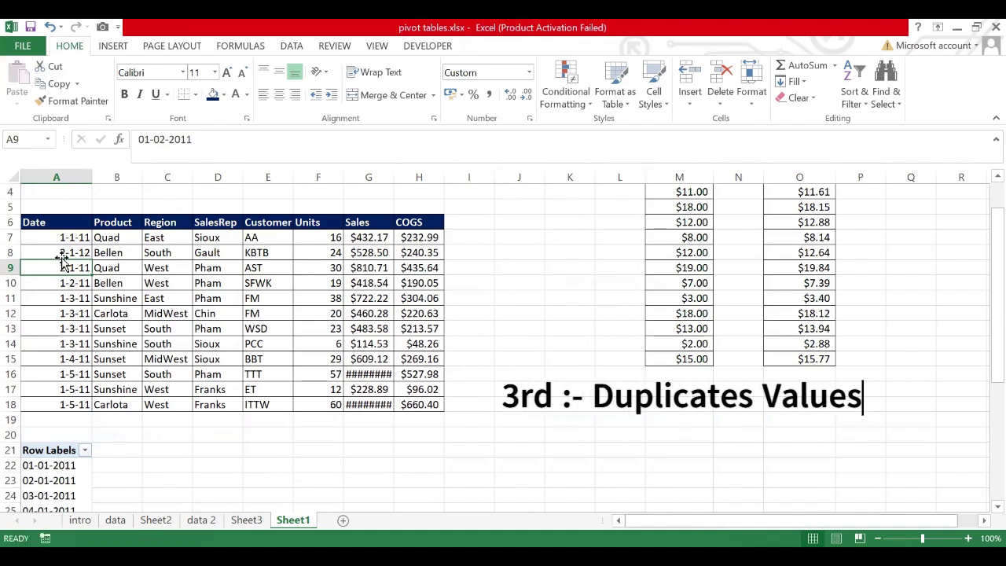
{"action": "left_click", "coordinate": [80, 330]}
{"action": "scroll", "coordinate": [96, 378], "scroll_direction": "down", "scroll_amount": 2}
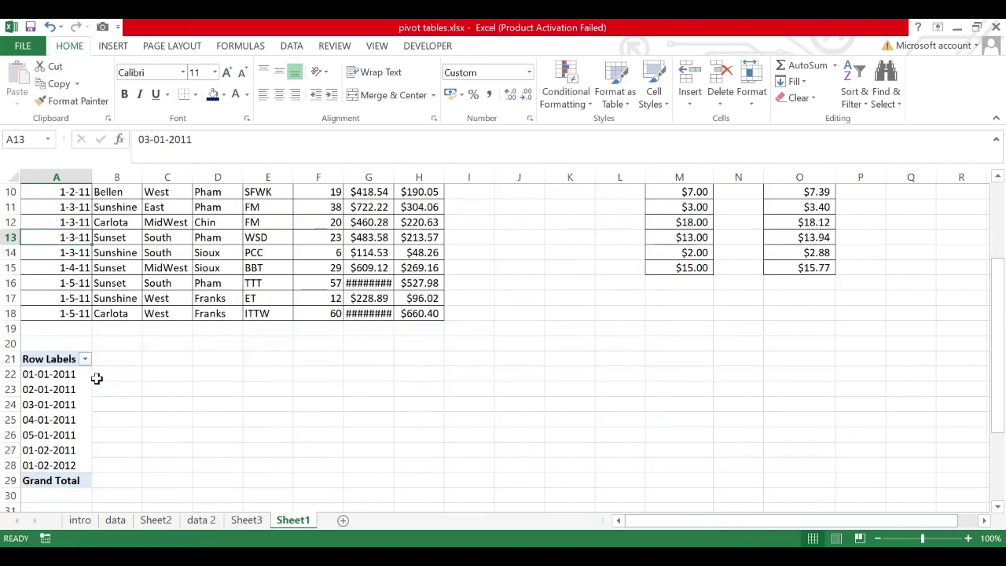
{"action": "scroll", "coordinate": [96, 378], "scroll_direction": "up", "scroll_amount": 3}
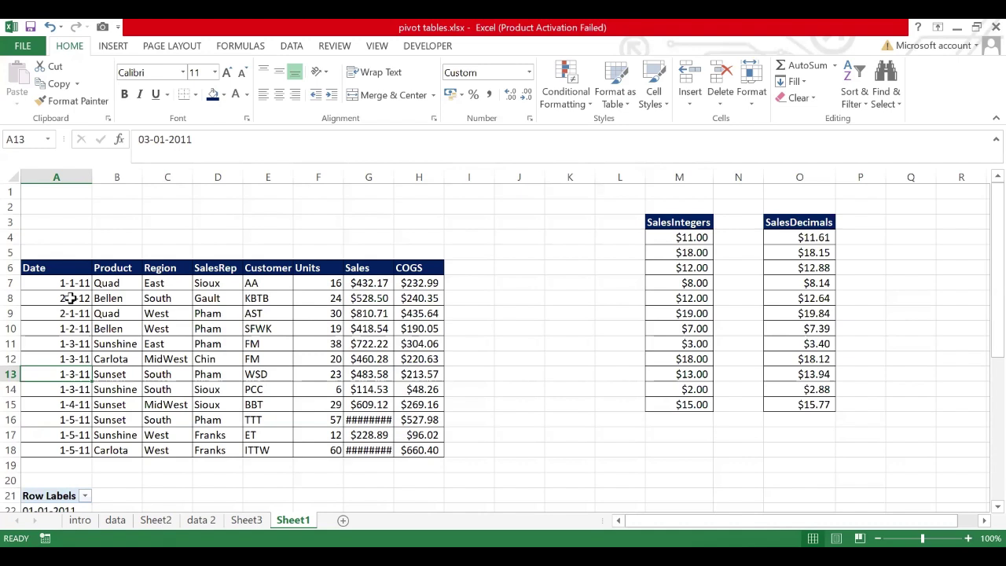
Step: Examine the SalesIntegers and SalesDecimals columns on Sheet1, comparing the whole-number values with the decimal ones
{"action": "left_click", "coordinate": [516, 417]}
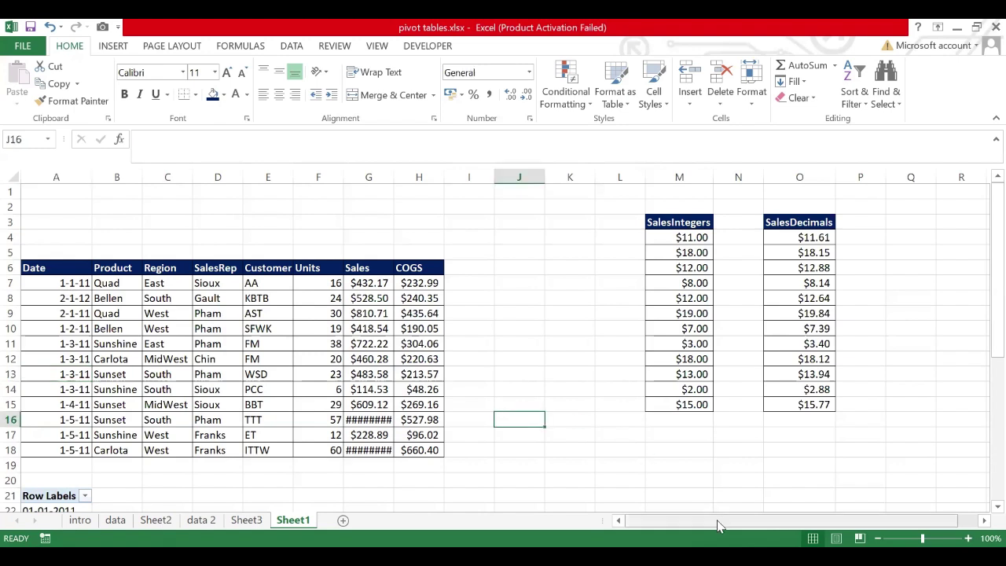
{"action": "left_click_drag", "start_coordinate": [717, 525], "coordinate": [736, 525]}
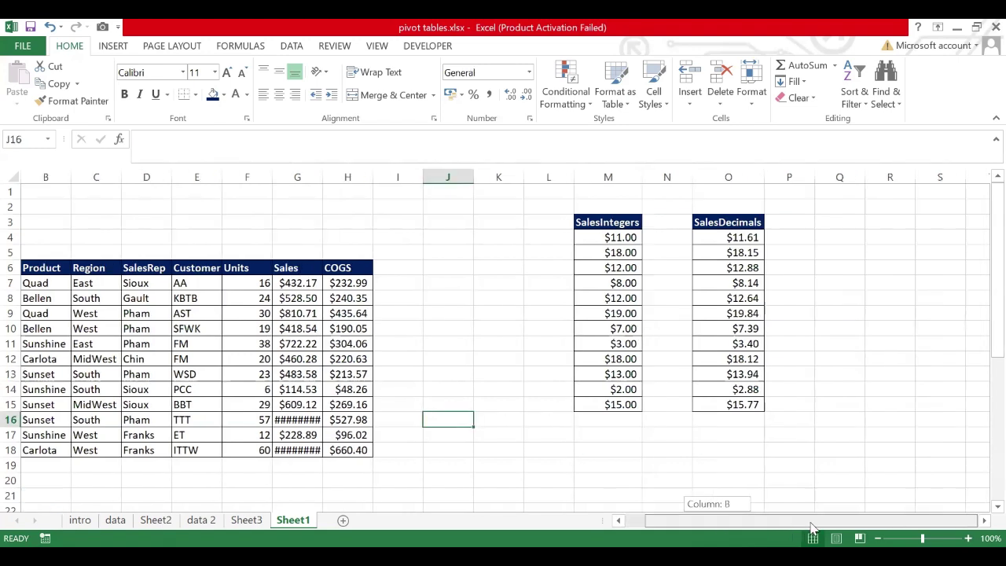
{"action": "left_click", "coordinate": [623, 328]}
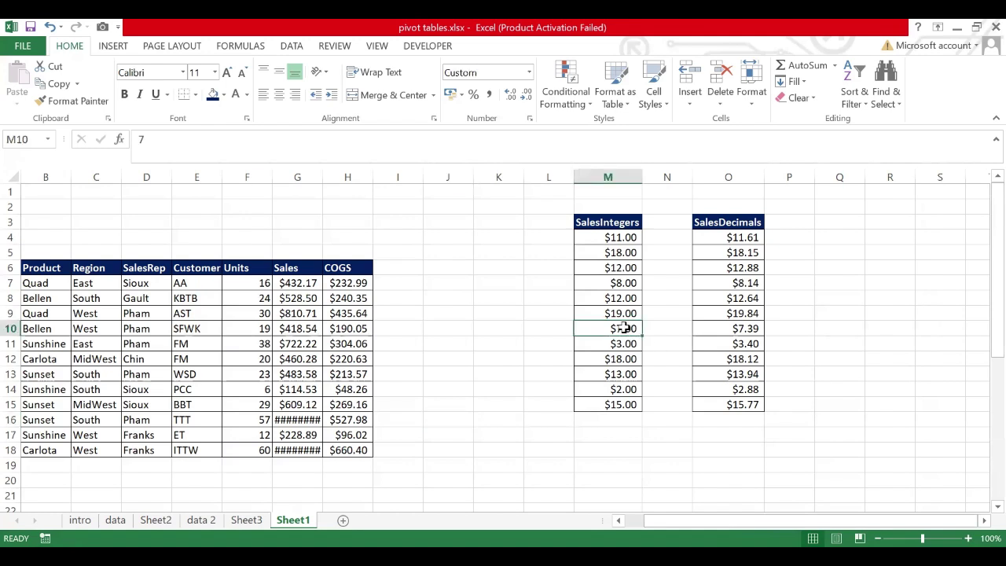
{"action": "left_click", "coordinate": [982, 522]}
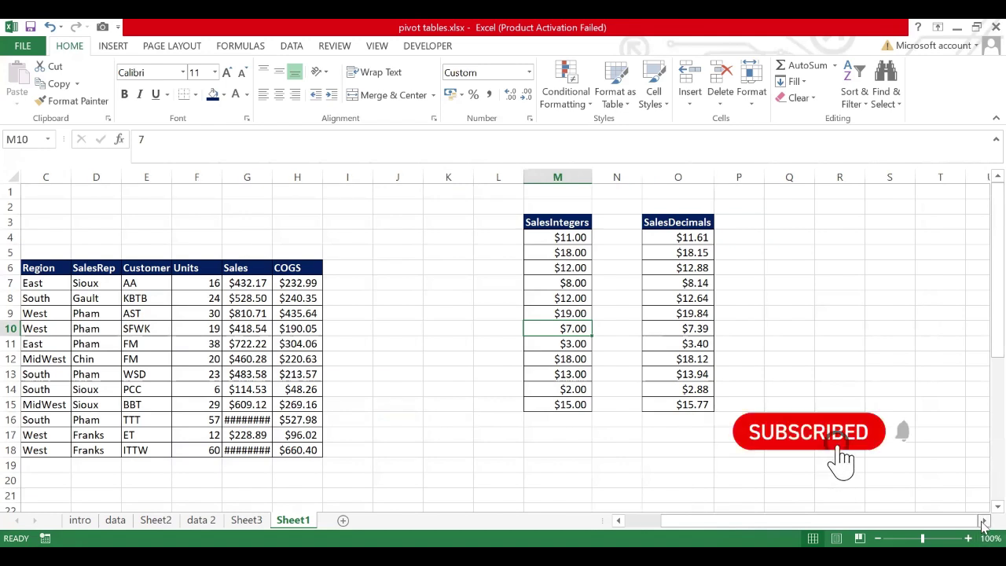
{"action": "left_click", "coordinate": [982, 522]}
{"action": "left_click", "coordinate": [982, 522]}
{"action": "left_click", "coordinate": [444, 279]}
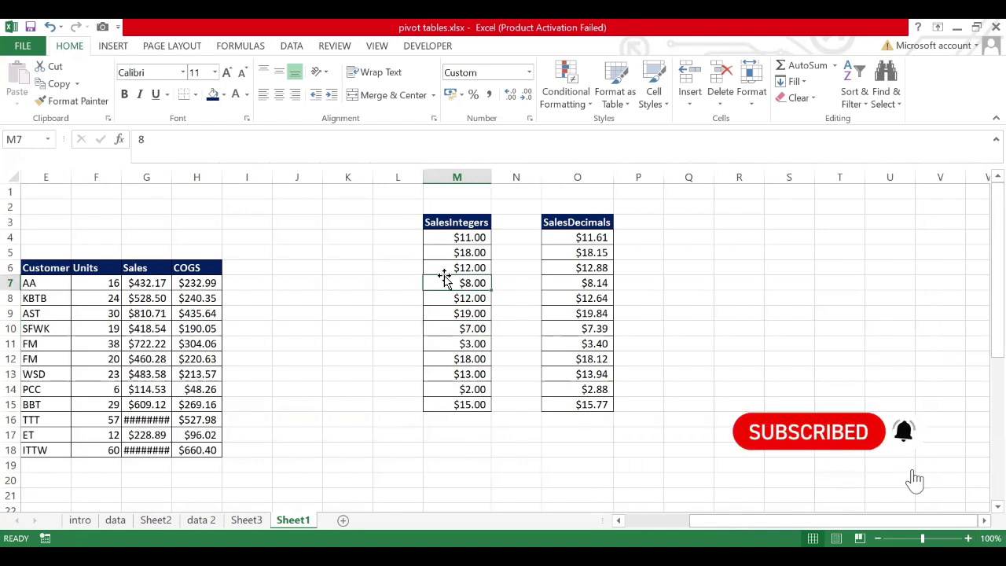
{"action": "left_click", "coordinate": [549, 269]}
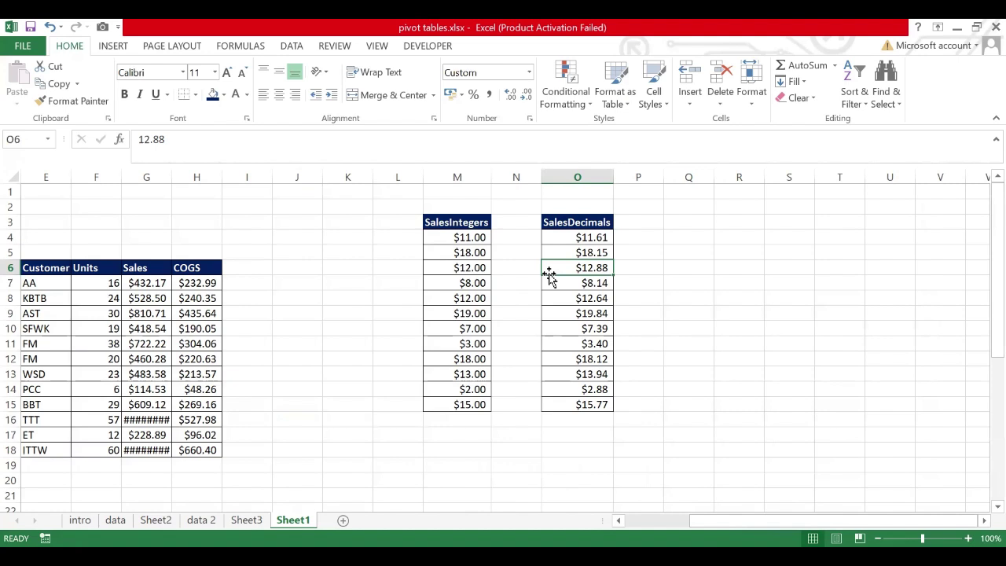
{"action": "left_click", "coordinate": [480, 253]}
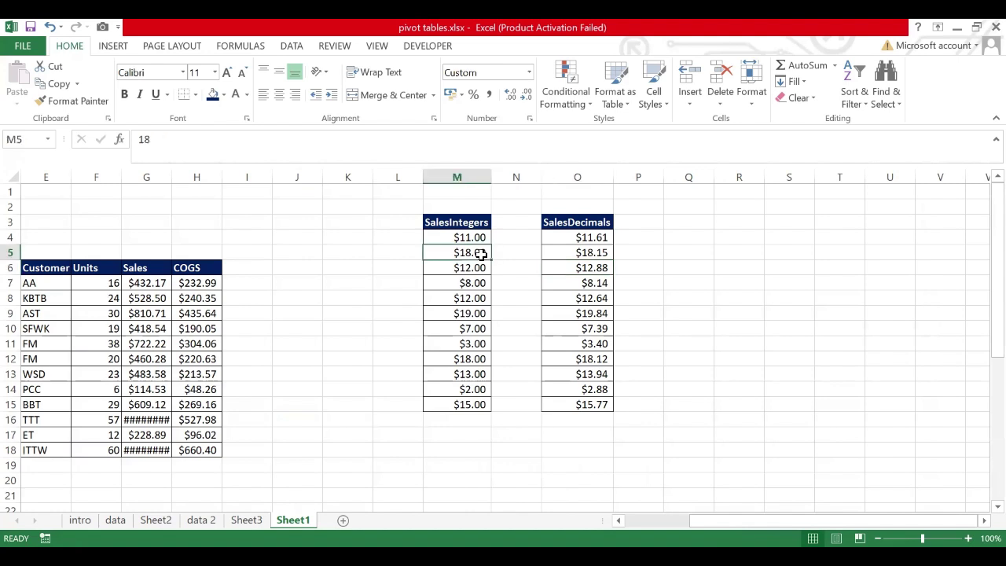
{"action": "left_click", "coordinate": [480, 322]}
{"action": "left_click", "coordinate": [437, 284]}
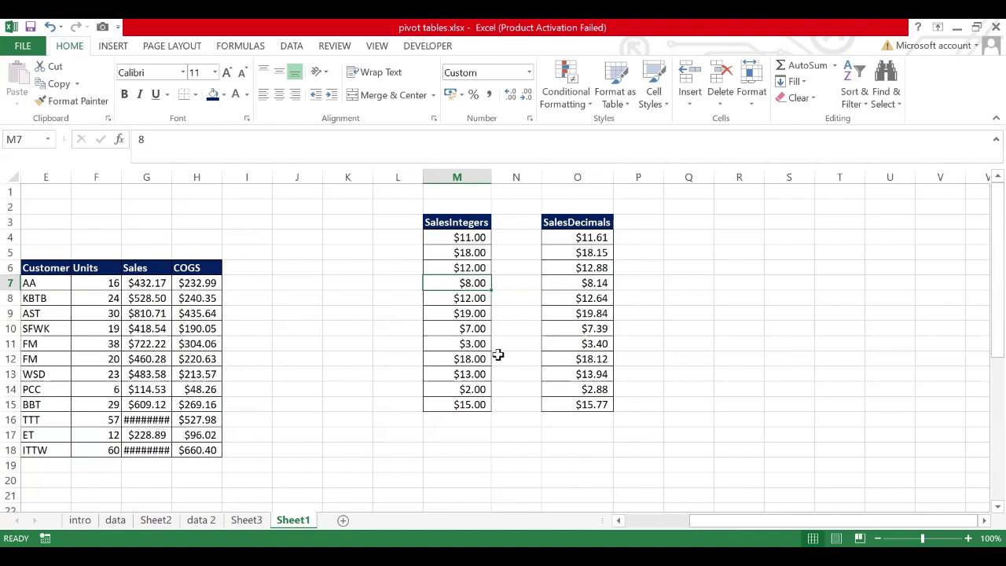
{"action": "left_click", "coordinate": [476, 346]}
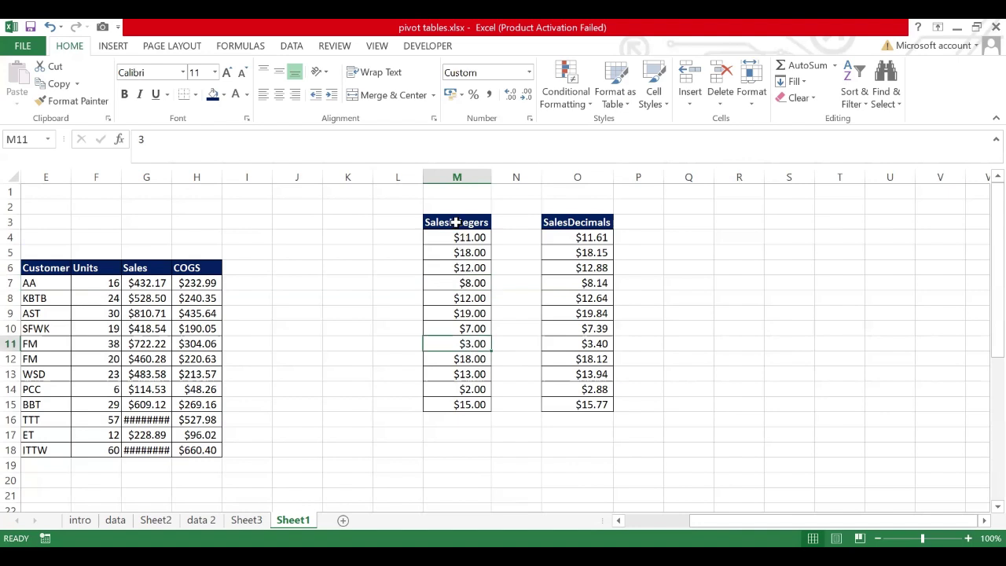
Step: Create a pivot table from the SalesIntegers range M3:M15, placing it on the existing worksheet at cell Q2
{"action": "left_click_drag", "start_coordinate": [455, 222], "coordinate": [459, 404]}
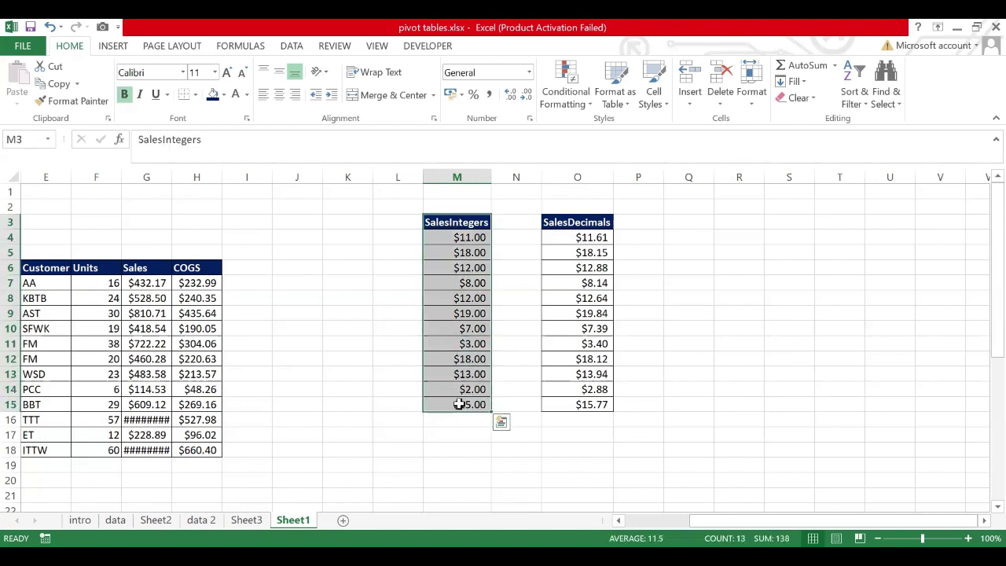
{"action": "key", "text": "alt"}
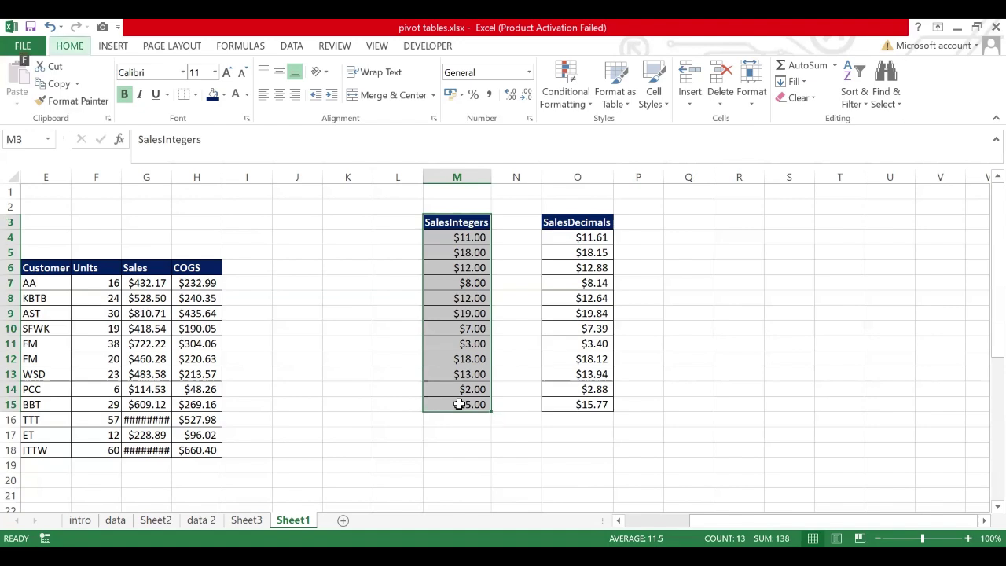
{"action": "key", "text": "n"}
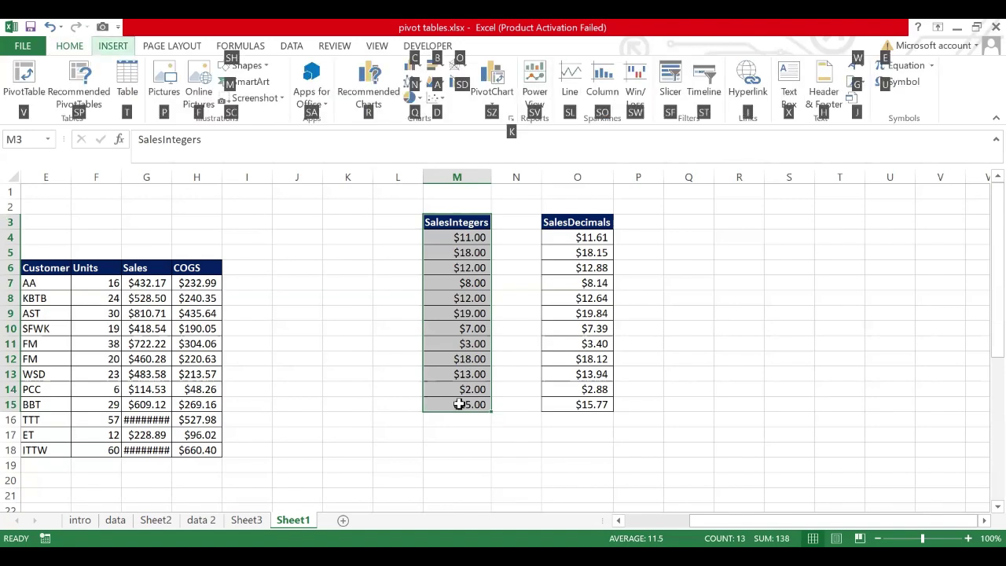
{"action": "key", "text": "v"}
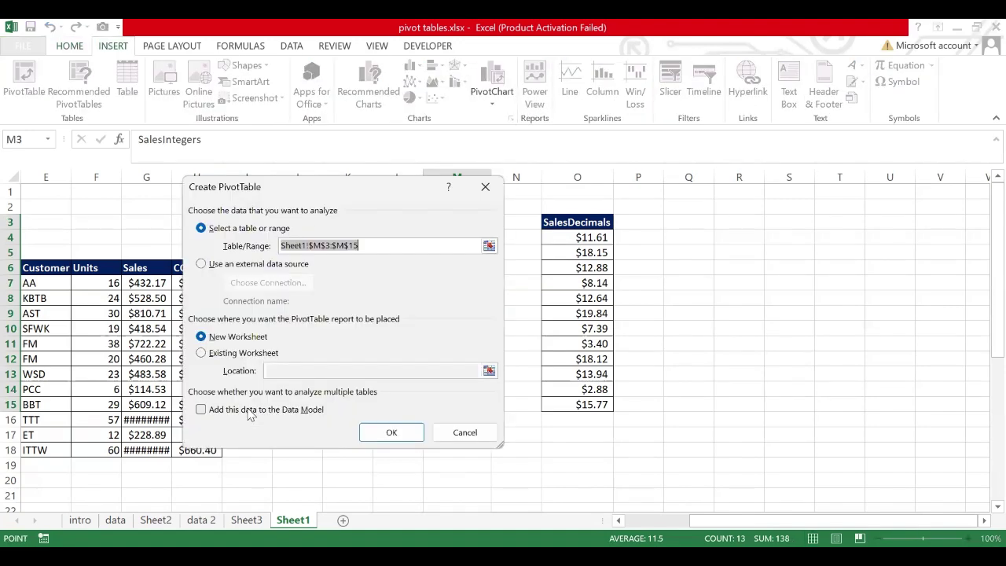
{"action": "left_click", "coordinate": [201, 352]}
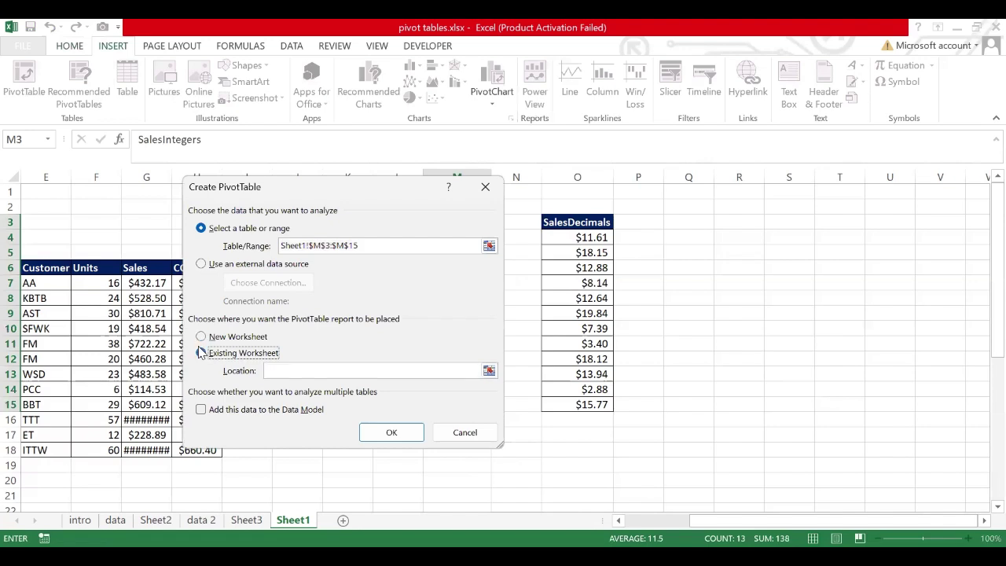
{"action": "left_click", "coordinate": [693, 208]}
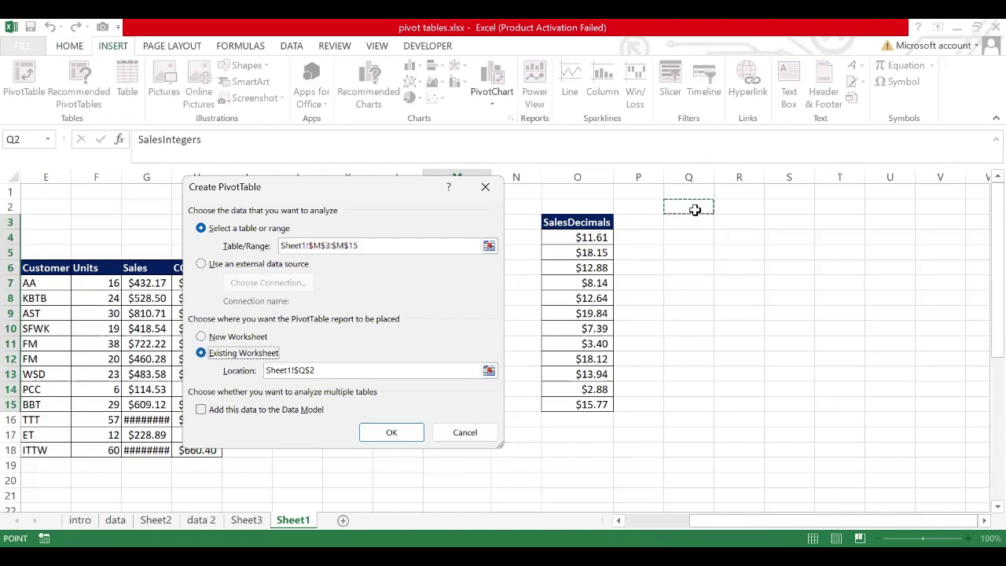
{"action": "left_click", "coordinate": [392, 433]}
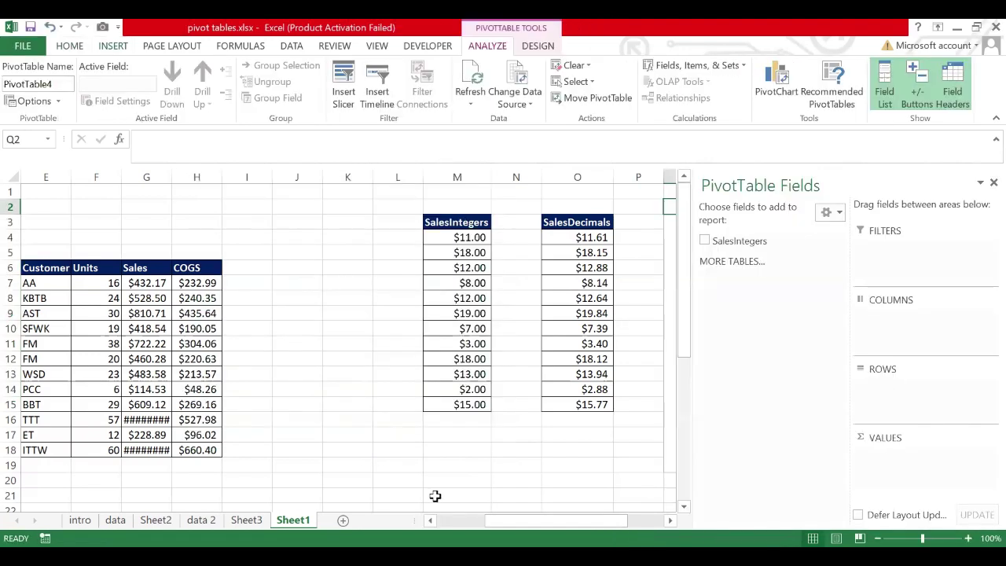
Step: Add the SalesIntegers field to the new pivot table's rows and also to its values as a sum
{"action": "left_click", "coordinate": [671, 520]}
{"action": "left_click", "coordinate": [671, 520]}
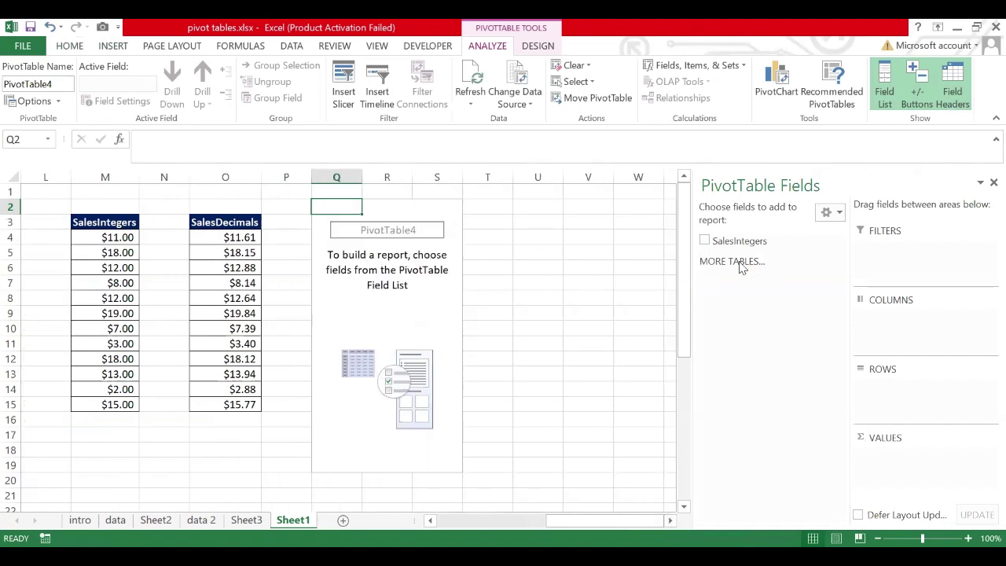
{"action": "left_click_drag", "start_coordinate": [709, 249], "coordinate": [902, 393]}
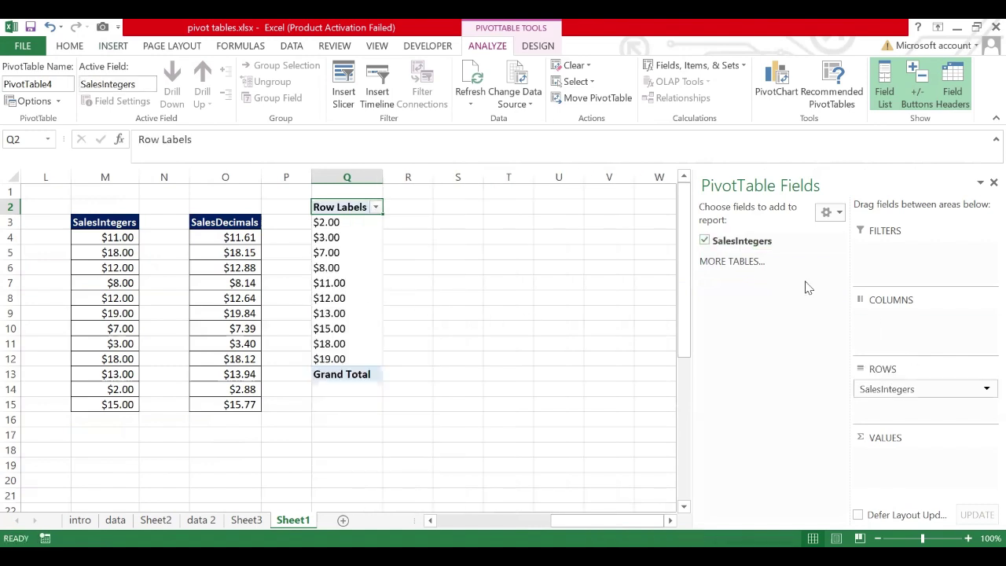
{"action": "left_click_drag", "start_coordinate": [759, 245], "coordinate": [903, 462]}
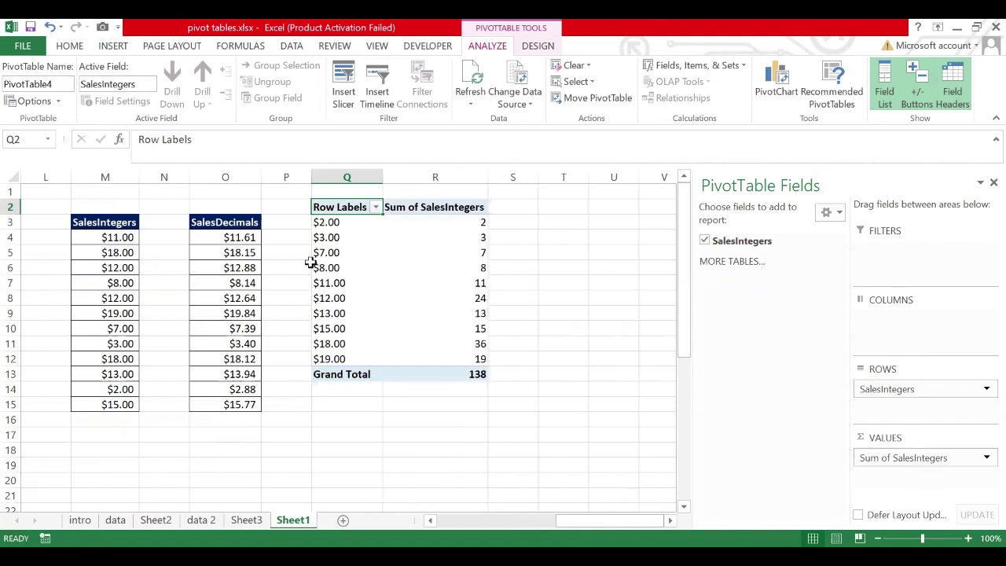
Step: Open the grouping settings for the SalesIntegers row labels and turn off the automatic starting and ending values
{"action": "left_click", "coordinate": [343, 255]}
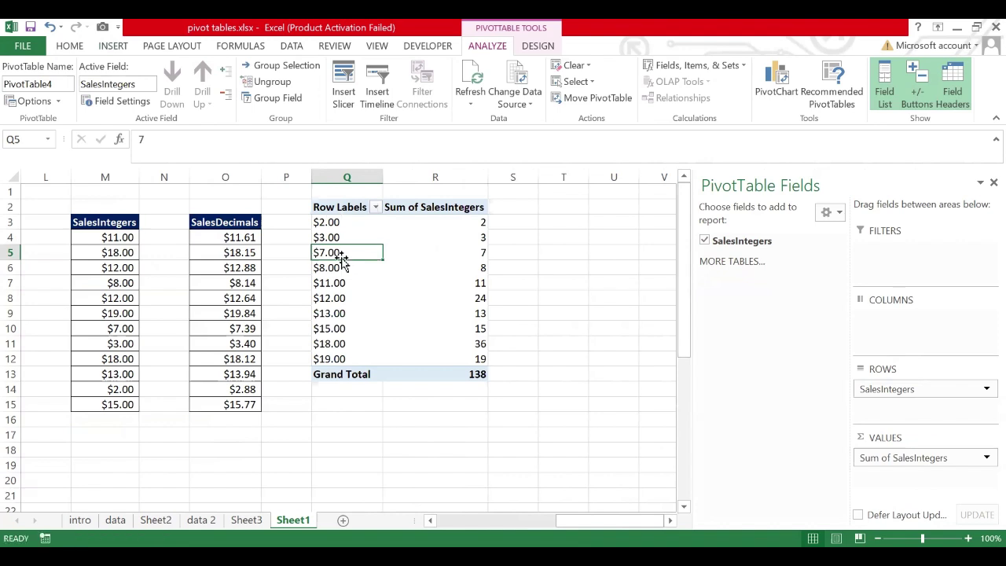
{"action": "left_click", "coordinate": [344, 234]}
{"action": "right_click", "coordinate": [345, 232]}
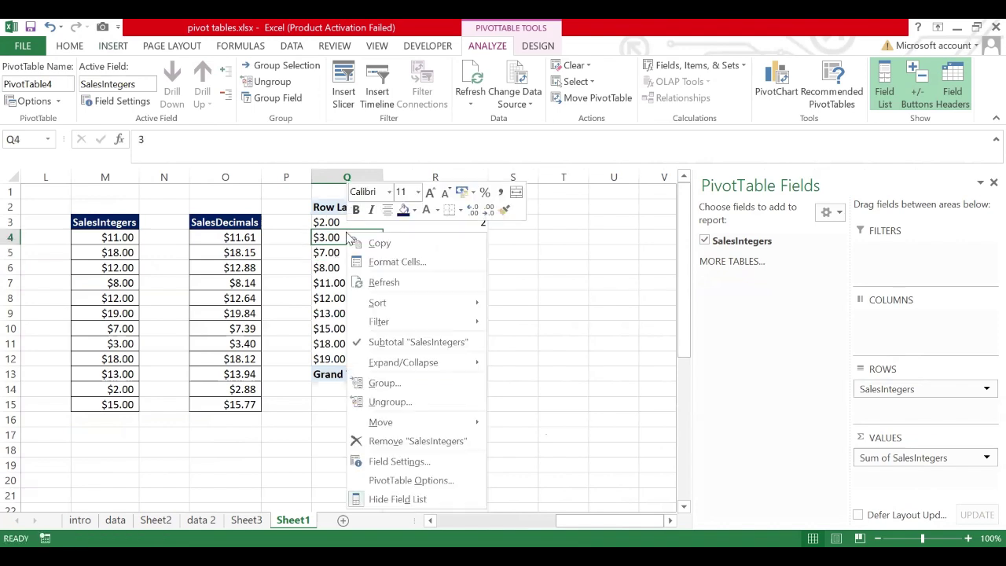
{"action": "left_click", "coordinate": [406, 386]}
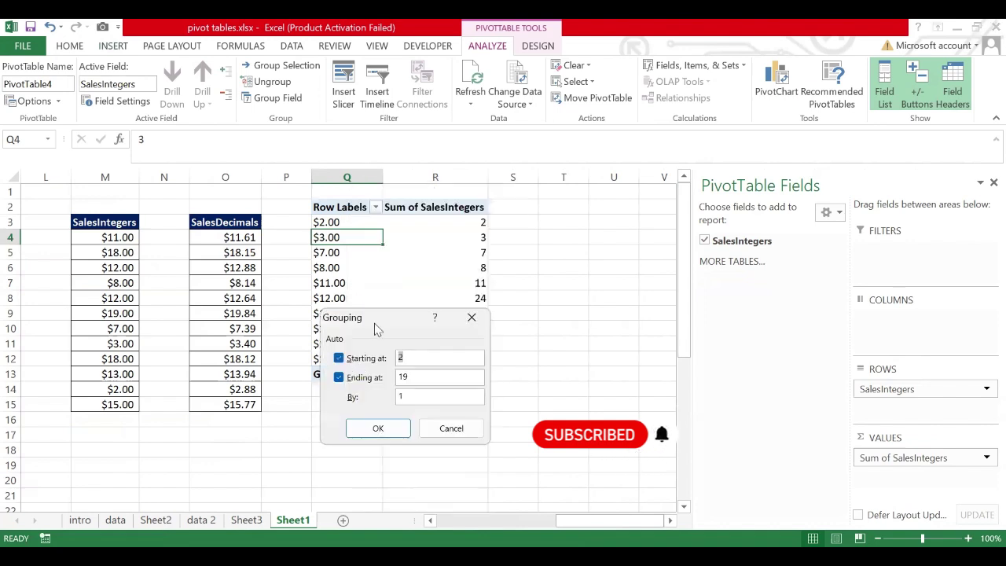
{"action": "left_click_drag", "start_coordinate": [375, 328], "coordinate": [403, 223]}
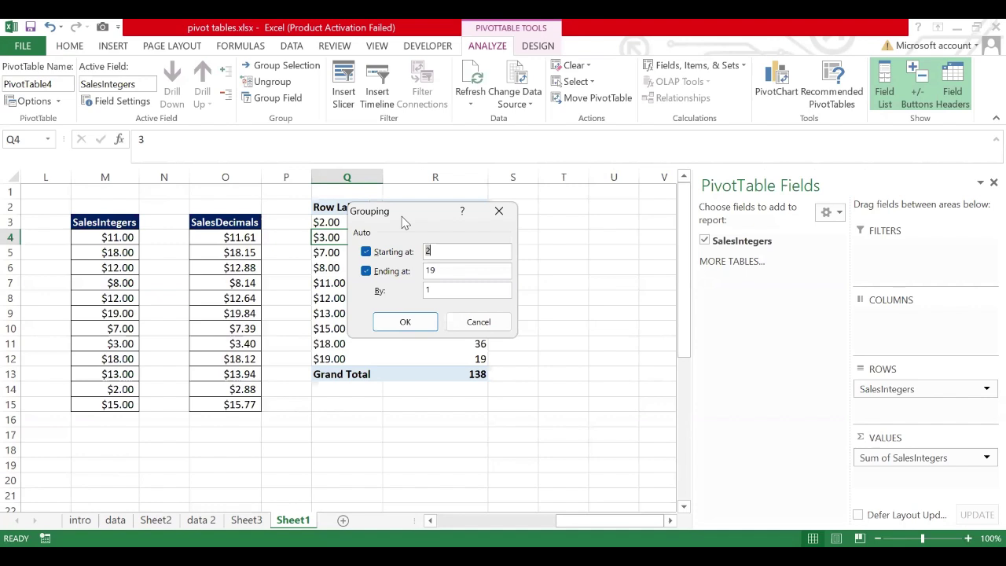
{"action": "left_click", "coordinate": [366, 251]}
{"action": "left_click", "coordinate": [366, 270]}
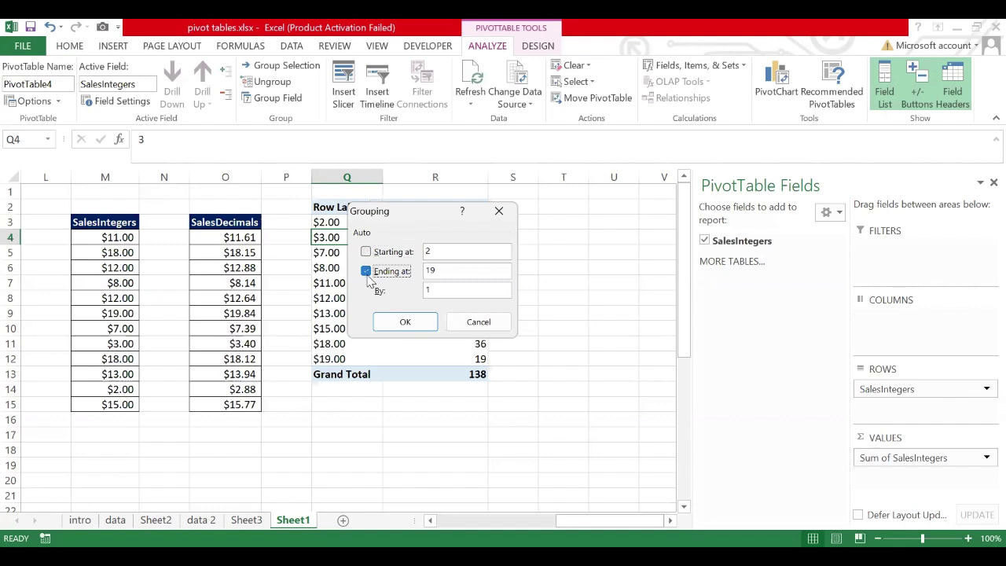
Step: Group the SalesIntegers row labels from 1 to 20 in intervals of 5
{"action": "left_click", "coordinate": [452, 251]}
{"action": "key", "text": "BackSpace"}
{"action": "type", "text": "1"}
{"action": "left_click", "coordinate": [452, 270]}
{"action": "key", "text": "BackSpace"}
{"action": "key", "text": "BackSpace"}
{"action": "type", "text": "20"}
{"action": "key", "text": "BackSpace"}
{"action": "left_click", "coordinate": [411, 322]}
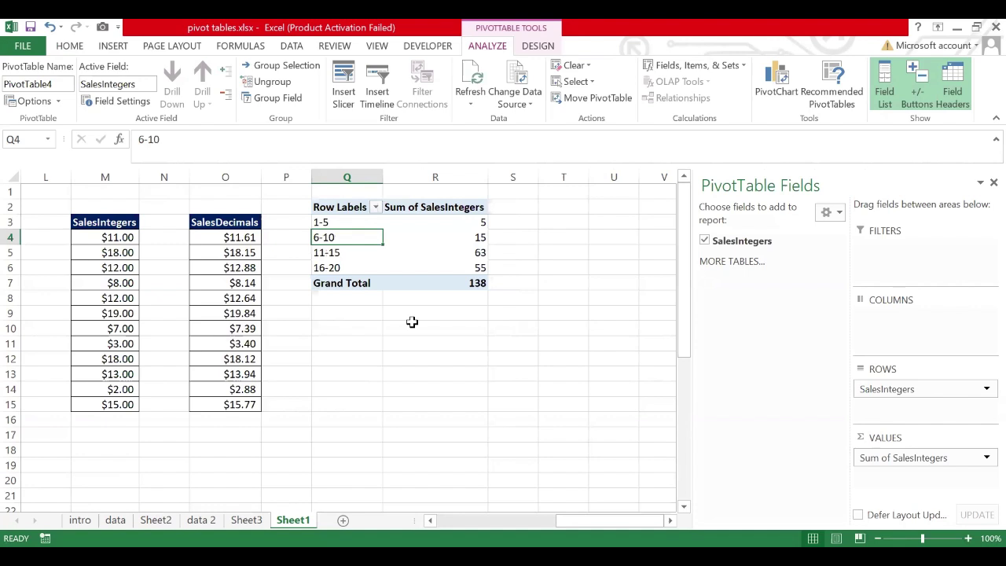
{"action": "left_click", "coordinate": [409, 249]}
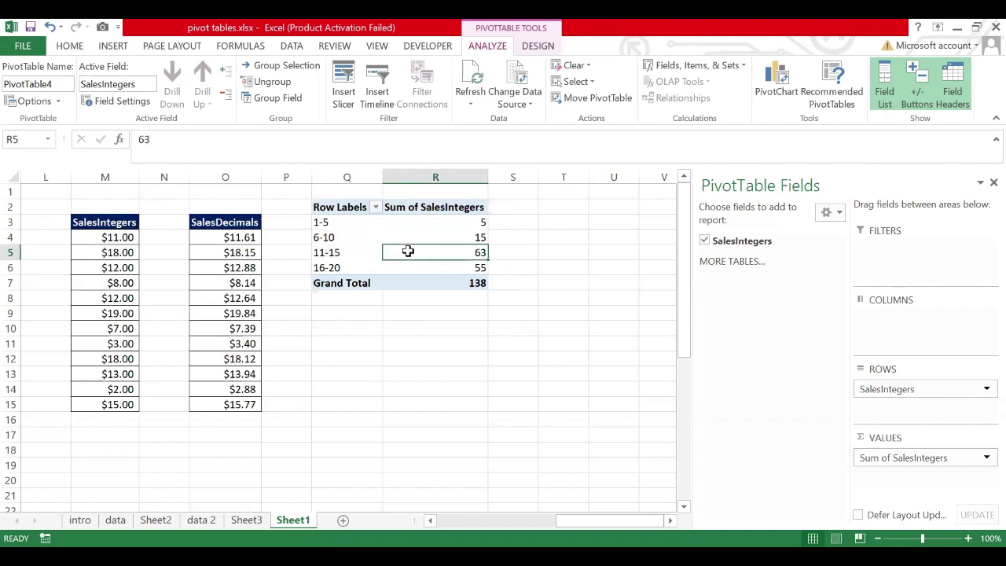
{"action": "left_click", "coordinate": [341, 221]}
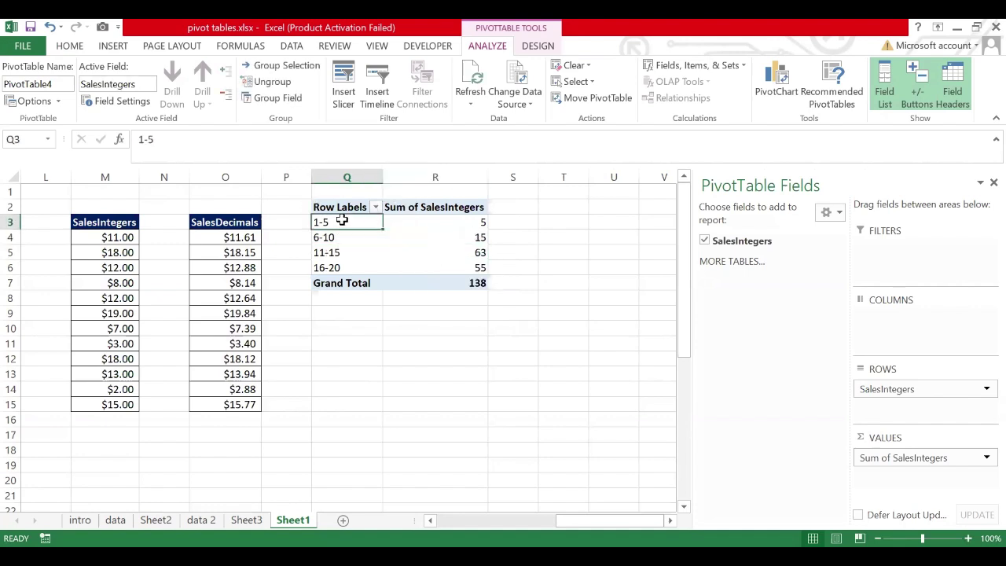
{"action": "right_click", "coordinate": [342, 220]}
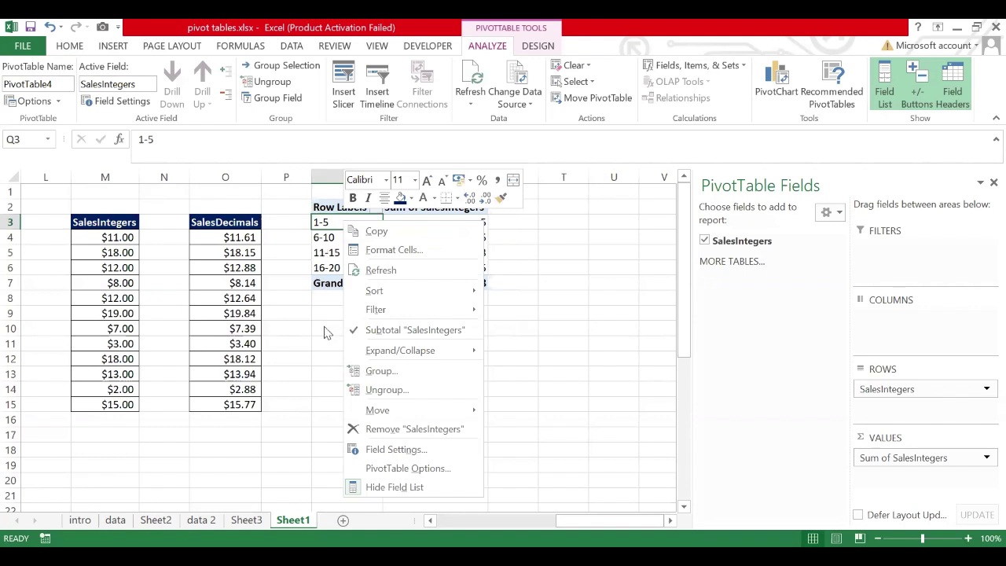
{"action": "left_click", "coordinate": [490, 267]}
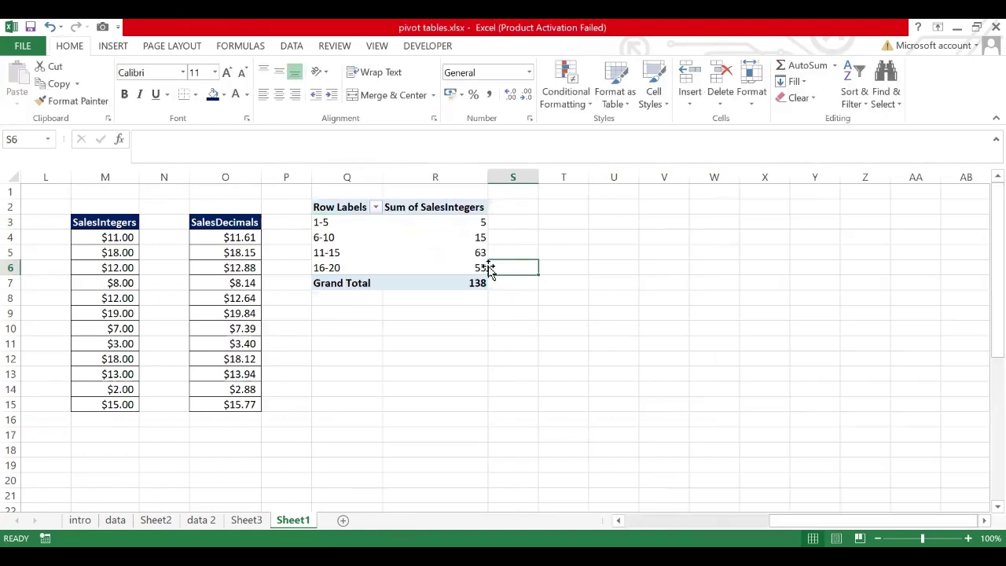
Step: Summarize the SalesIntegers values in the grouped pivot table by Count instead of Sum
{"action": "left_click", "coordinate": [429, 246]}
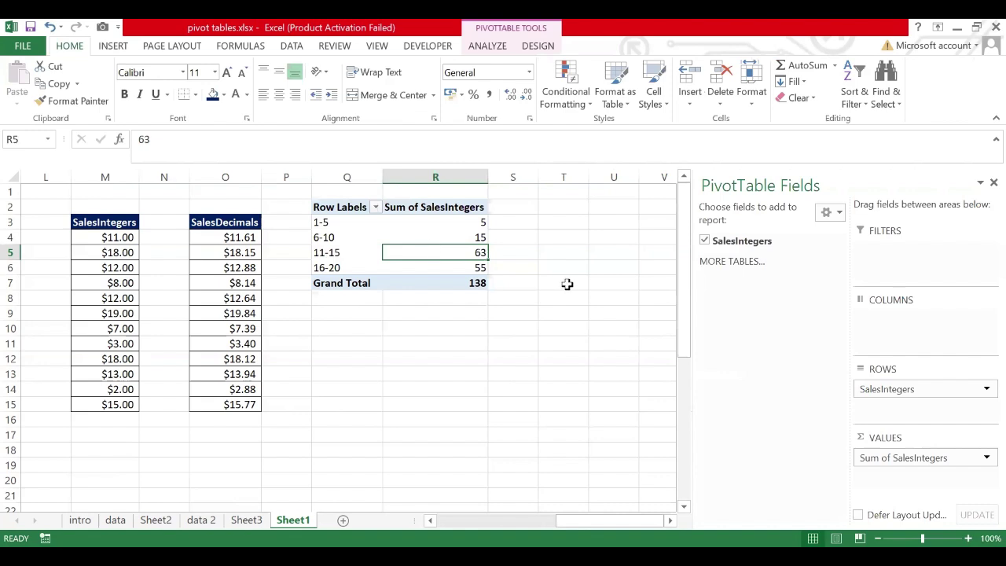
{"action": "left_click", "coordinate": [985, 458]}
{"action": "left_click", "coordinate": [921, 439]}
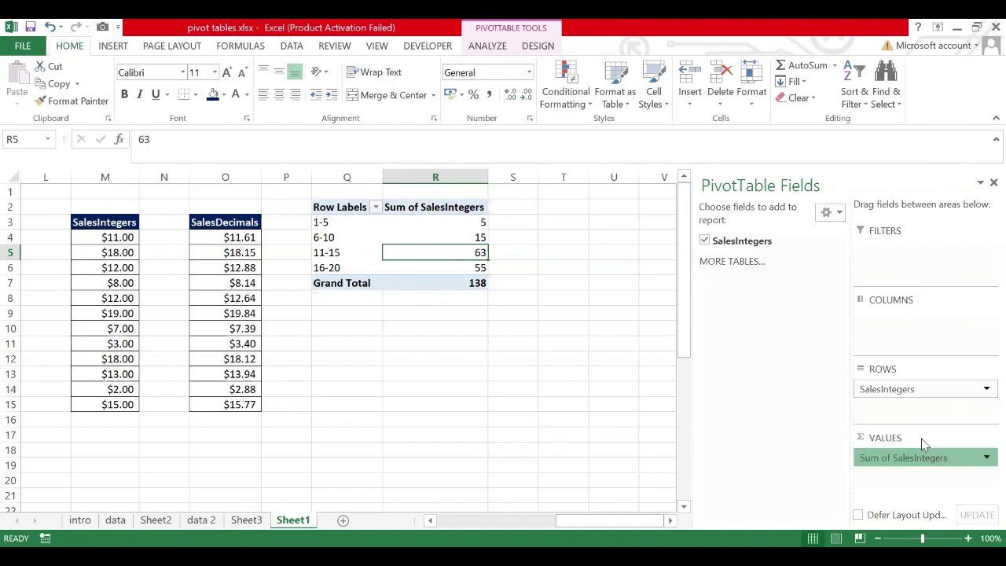
{"action": "left_click", "coordinate": [237, 342]}
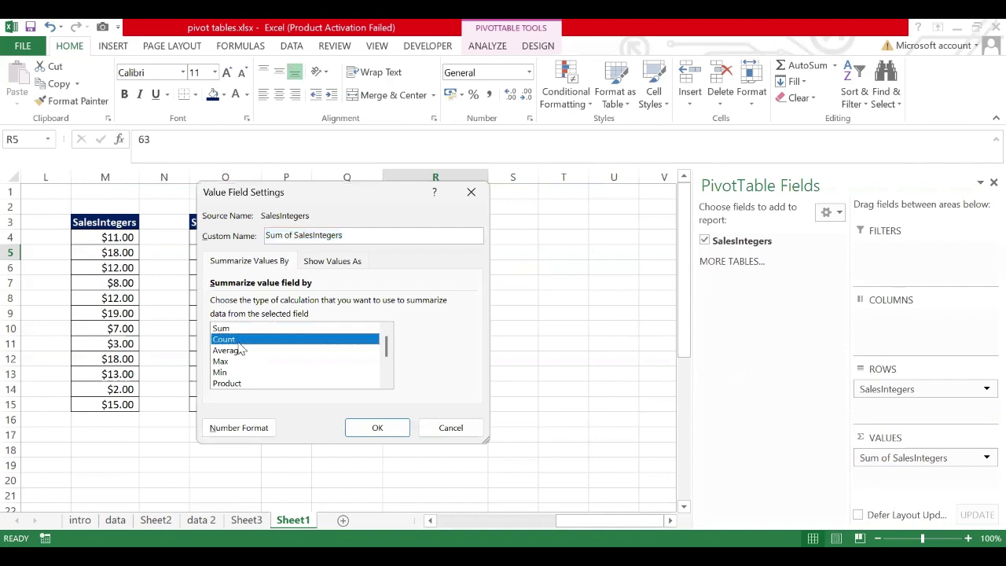
{"action": "left_click", "coordinate": [390, 434]}
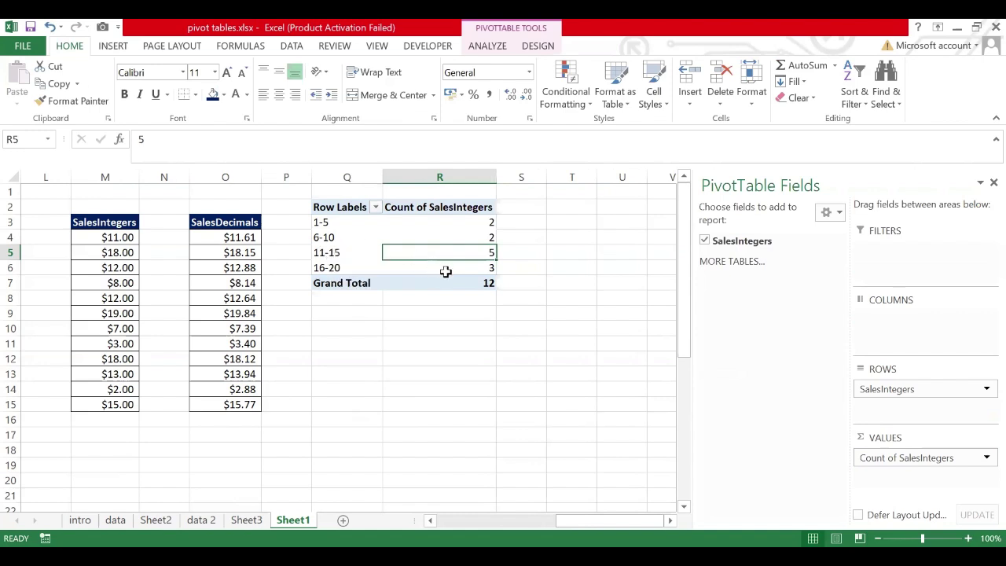
{"action": "left_click", "coordinate": [499, 270]}
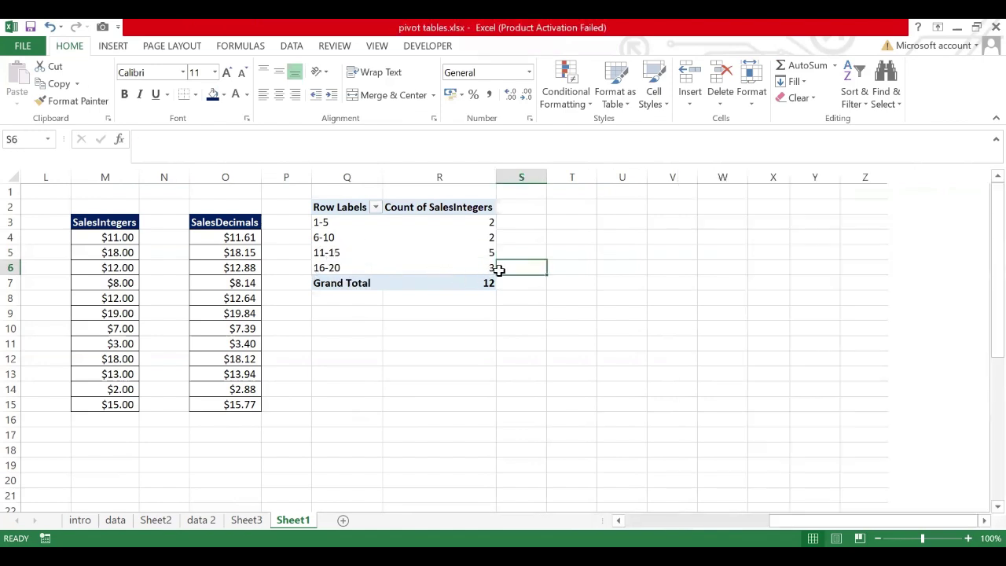
{"action": "left_click", "coordinate": [385, 242]}
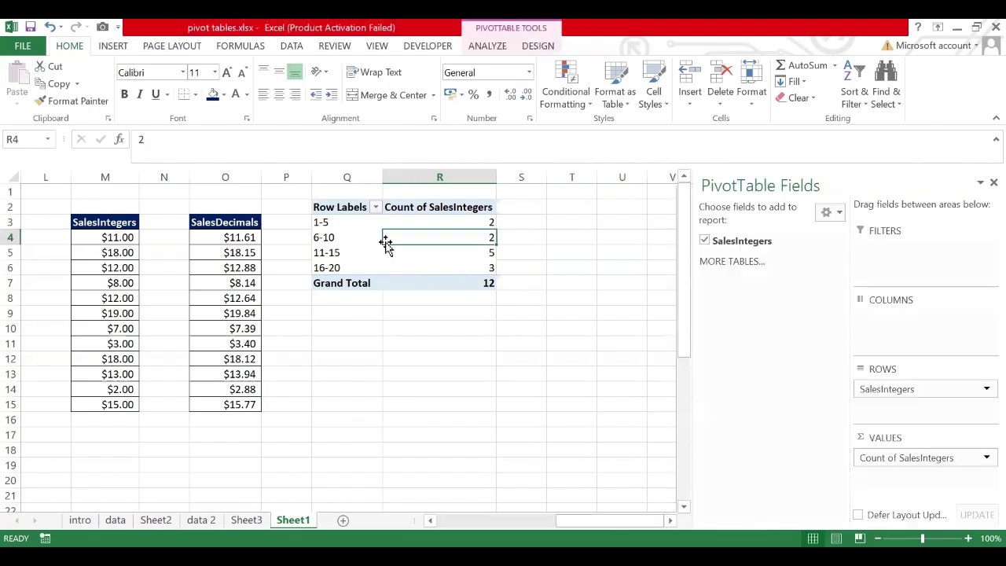
Step: Create a pivot table from the SalesDecimals range O3:O15, placing it on the existing worksheet at cell Q10
{"action": "left_click", "coordinate": [232, 265]}
{"action": "left_click_drag", "start_coordinate": [228, 222], "coordinate": [235, 407]}
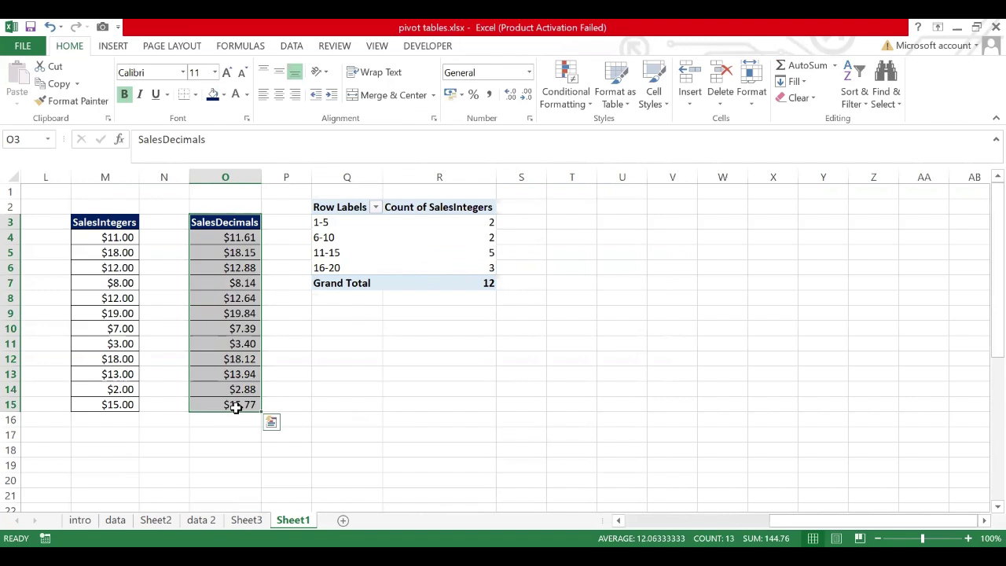
{"action": "key", "text": "alt"}
{"action": "key", "text": "n"}
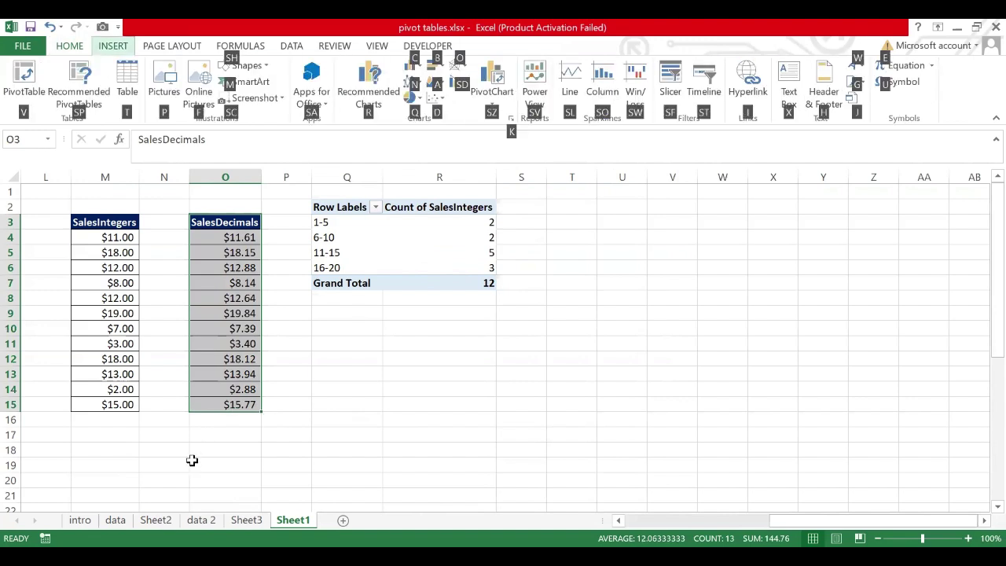
{"action": "key", "text": "v"}
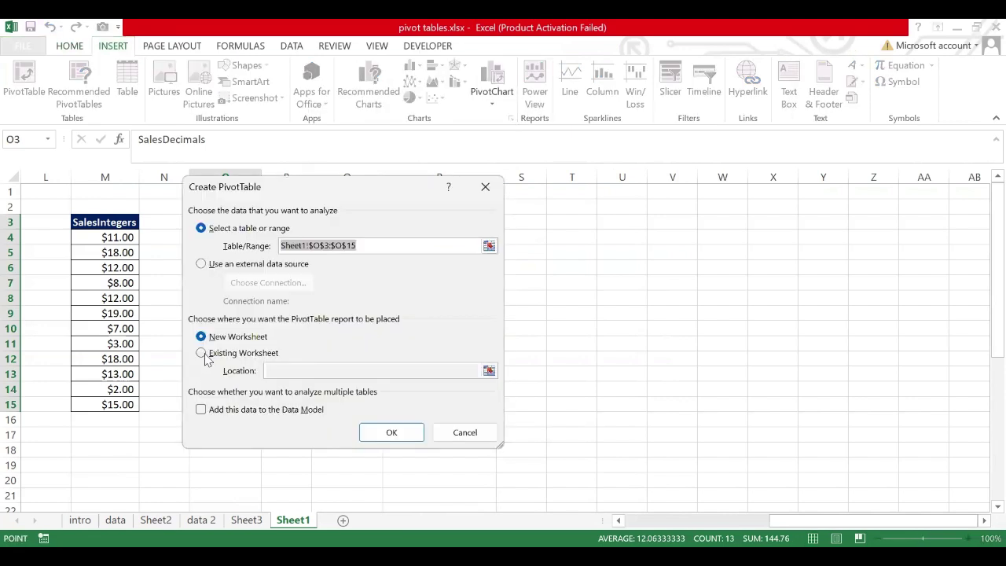
{"action": "left_click", "coordinate": [202, 353]}
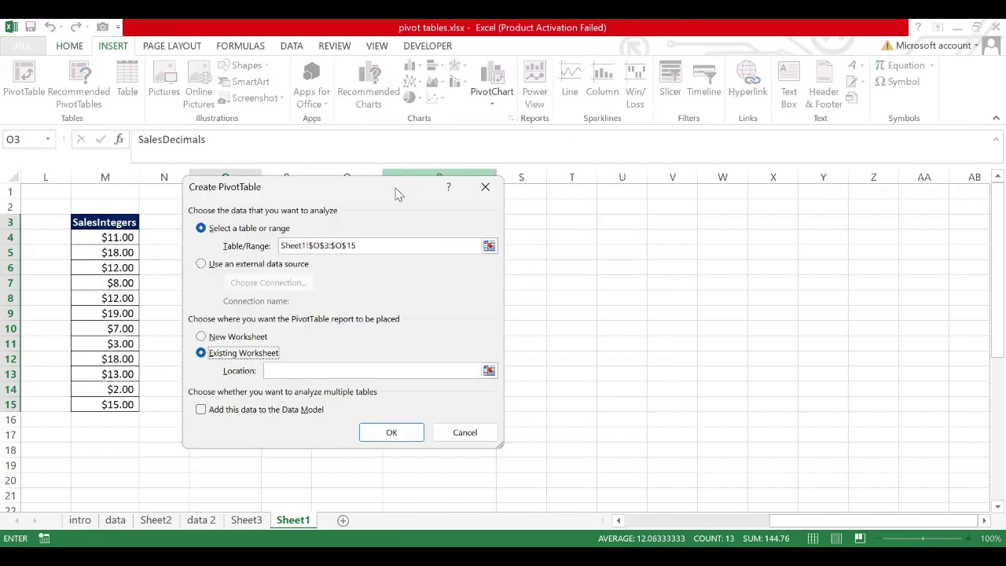
{"action": "left_click_drag", "start_coordinate": [397, 194], "coordinate": [214, 194]}
{"action": "left_click", "coordinate": [348, 328]}
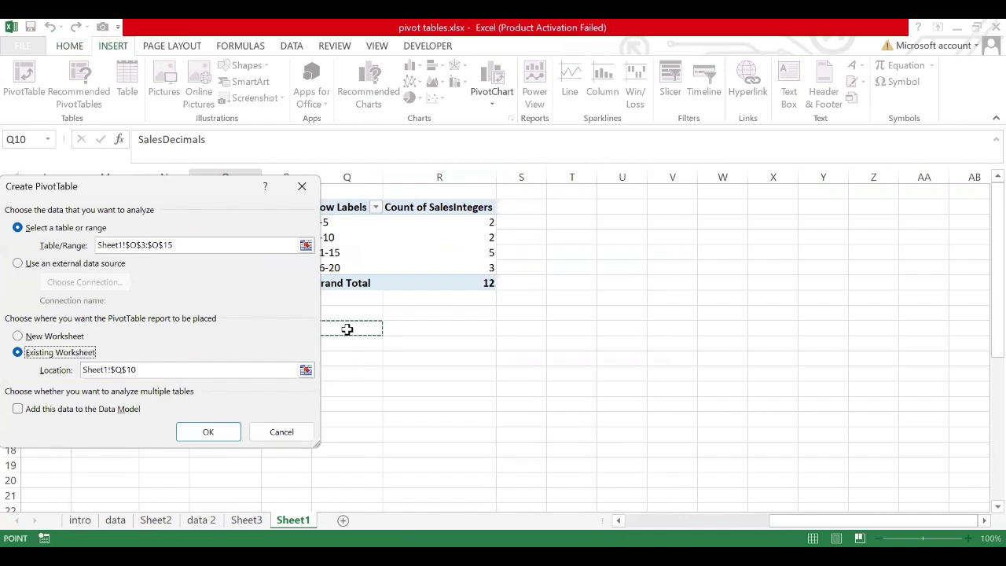
{"action": "left_click", "coordinate": [209, 431]}
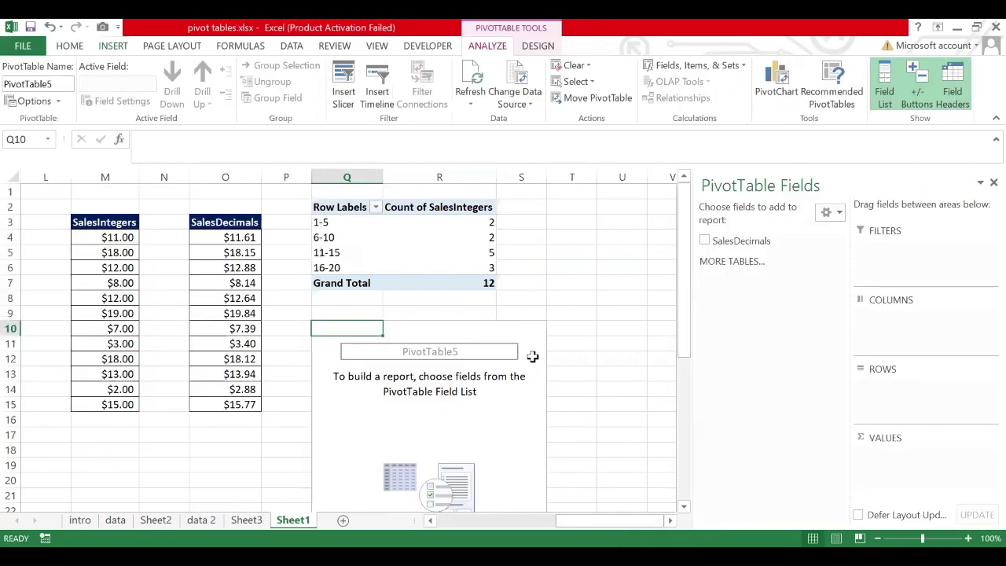
Step: Add SalesDecimals to the new pivot table's rows and values, summarizing the values by Count
{"action": "left_click_drag", "start_coordinate": [730, 239], "coordinate": [909, 391]}
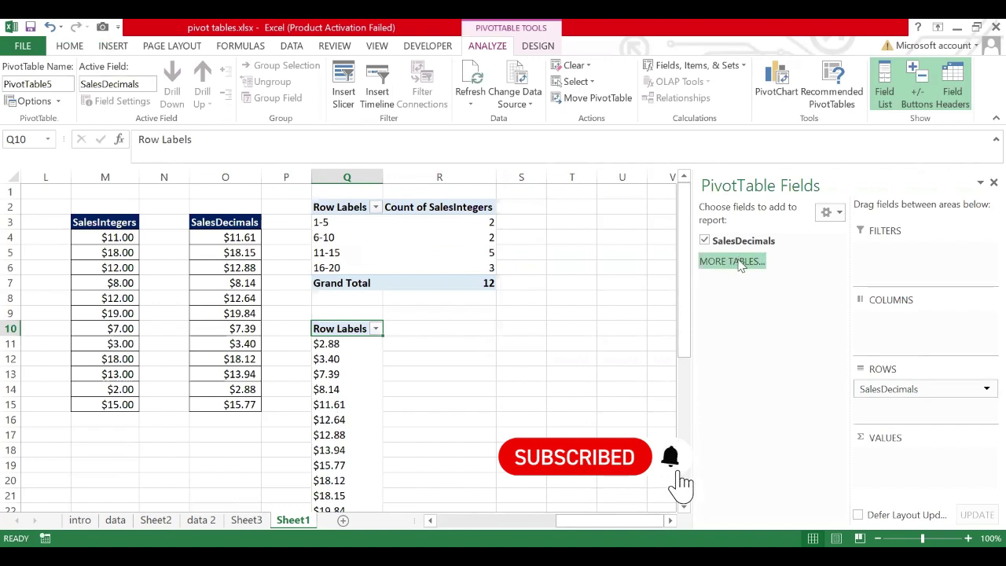
{"action": "left_click_drag", "start_coordinate": [737, 243], "coordinate": [891, 456]}
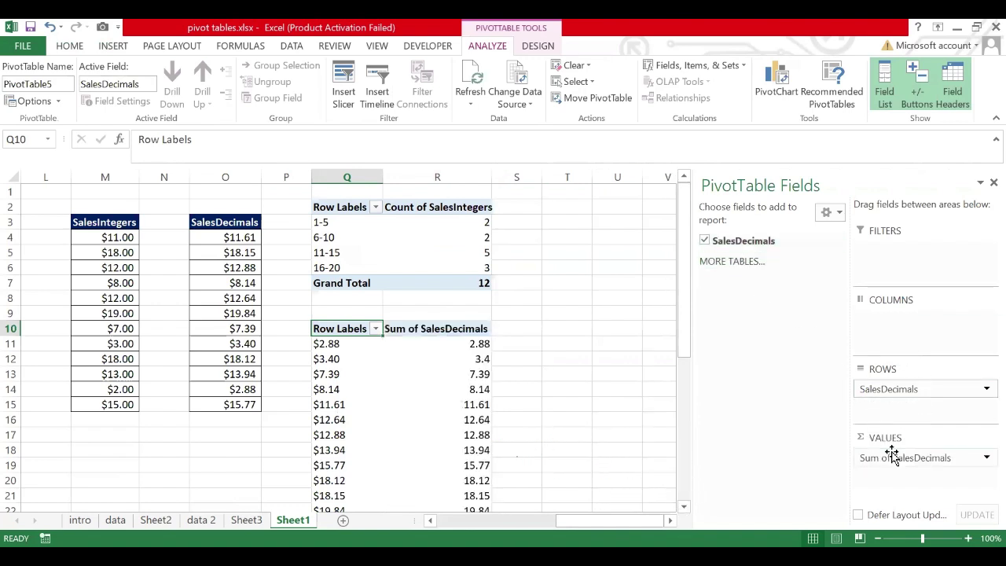
{"action": "left_click", "coordinate": [986, 458]}
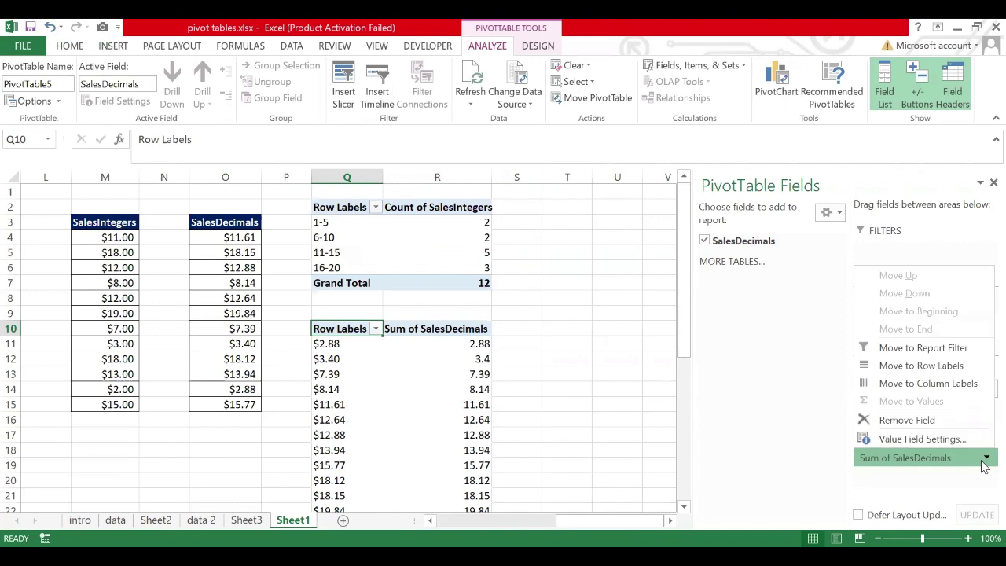
{"action": "left_click", "coordinate": [968, 438]}
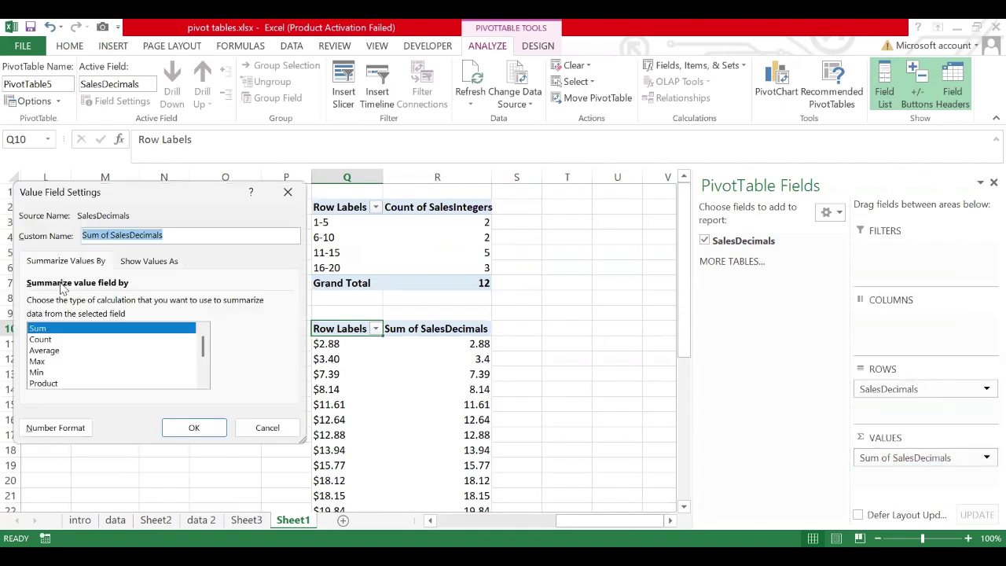
{"action": "left_click", "coordinate": [45, 339]}
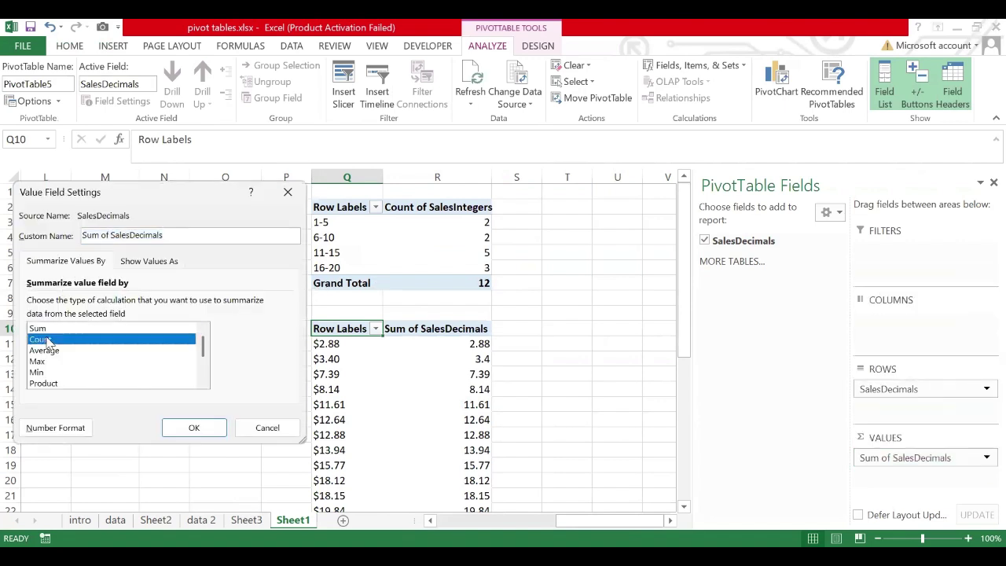
{"action": "left_click", "coordinate": [196, 427]}
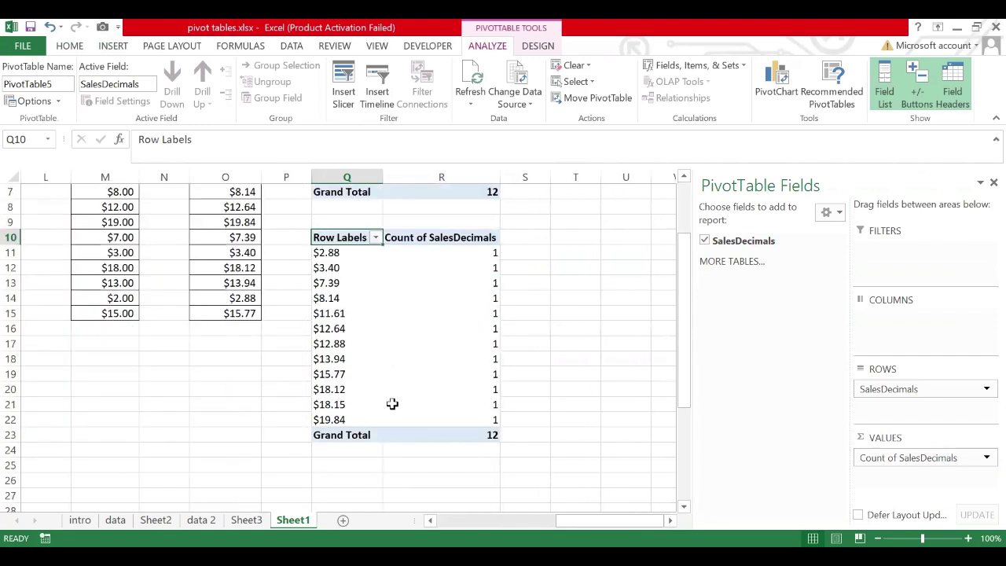
Step: Open the grouping settings for the SalesDecimals row labels and turn off the automatic starting and ending values
{"action": "left_click", "coordinate": [328, 388]}
{"action": "left_click", "coordinate": [330, 355]}
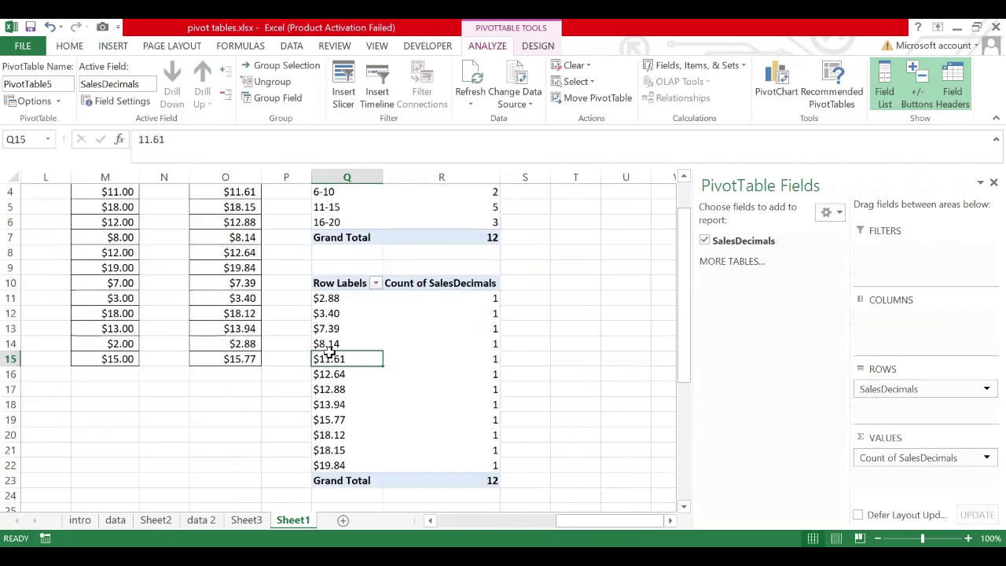
{"action": "right_click", "coordinate": [330, 354]}
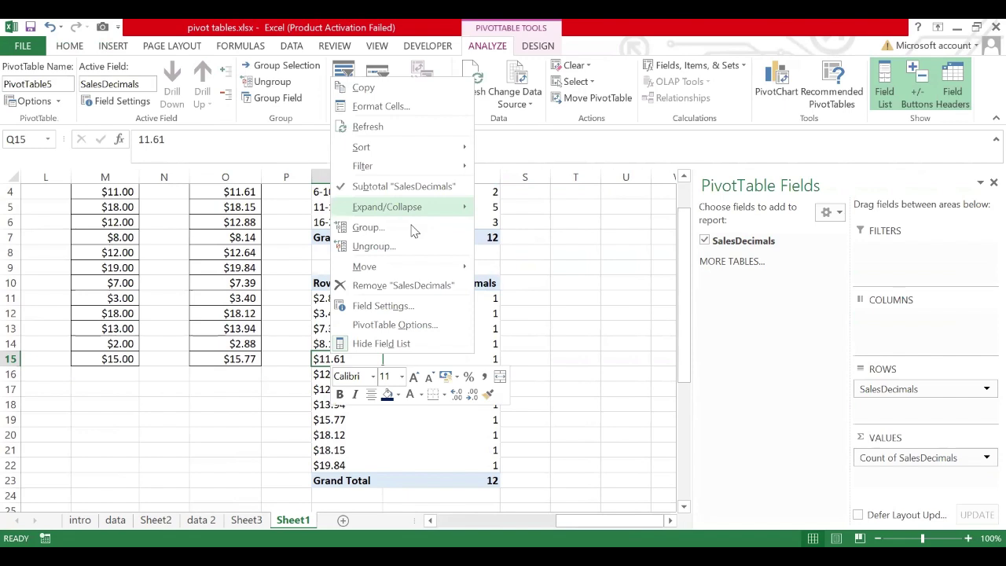
{"action": "left_click", "coordinate": [415, 228]}
{"action": "left_click", "coordinate": [344, 198]}
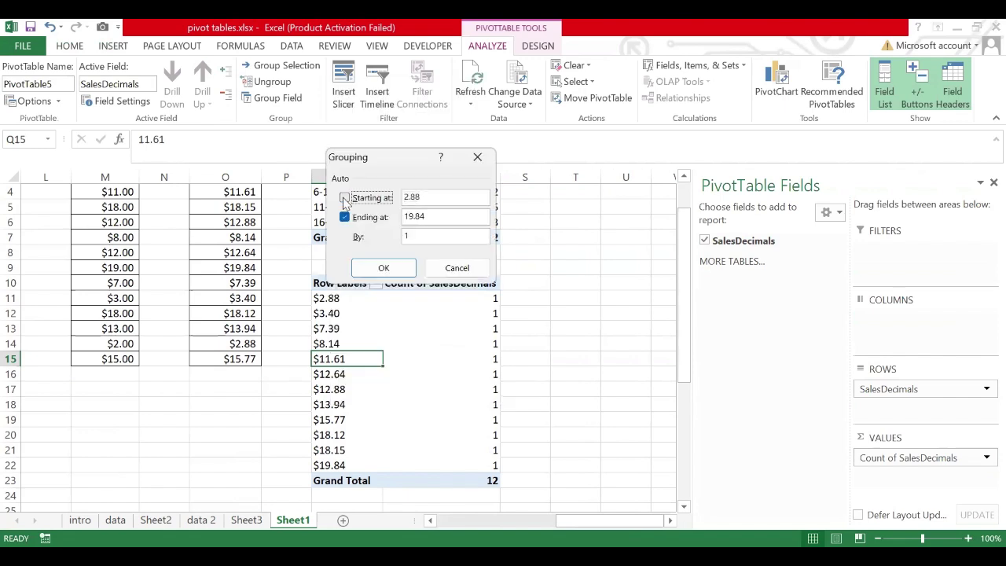
{"action": "left_click", "coordinate": [345, 217]}
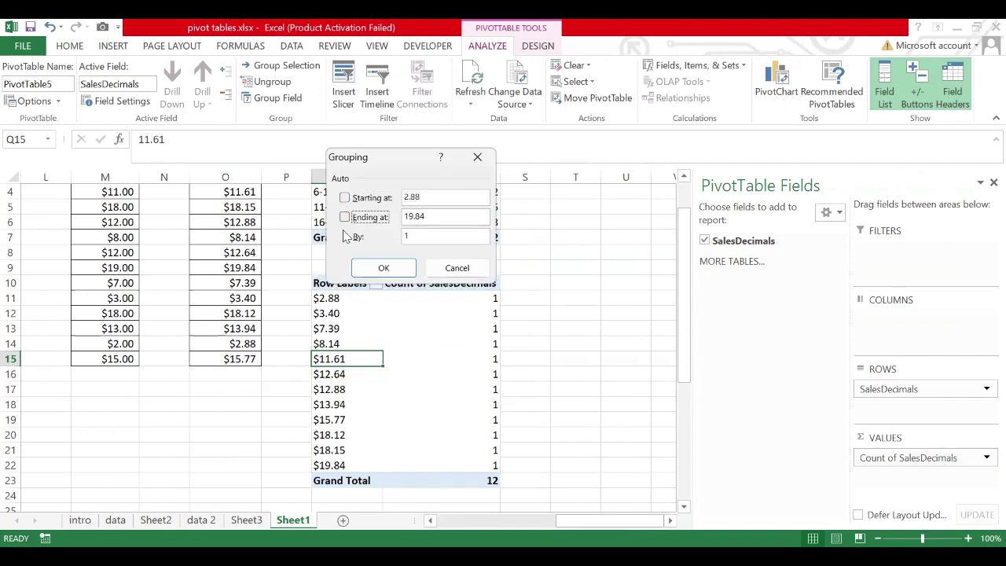
Step: Set the SalesDecimals grouping to start at 0 and end at 20
{"action": "left_click", "coordinate": [443, 195]}
{"action": "key", "text": "BackSpace"}
{"action": "key", "text": "BackSpace"}
{"action": "key", "text": "BackSpace"}
{"action": "key", "text": "BackSpace"}
{"action": "type", "text": "0"}
{"action": "key", "text": "BackSpace"}
{"action": "key", "text": "BackSpace"}
{"action": "key", "text": "BackSpace"}
{"action": "key", "text": "BackSpace"}
{"action": "key", "text": "BackSpace"}
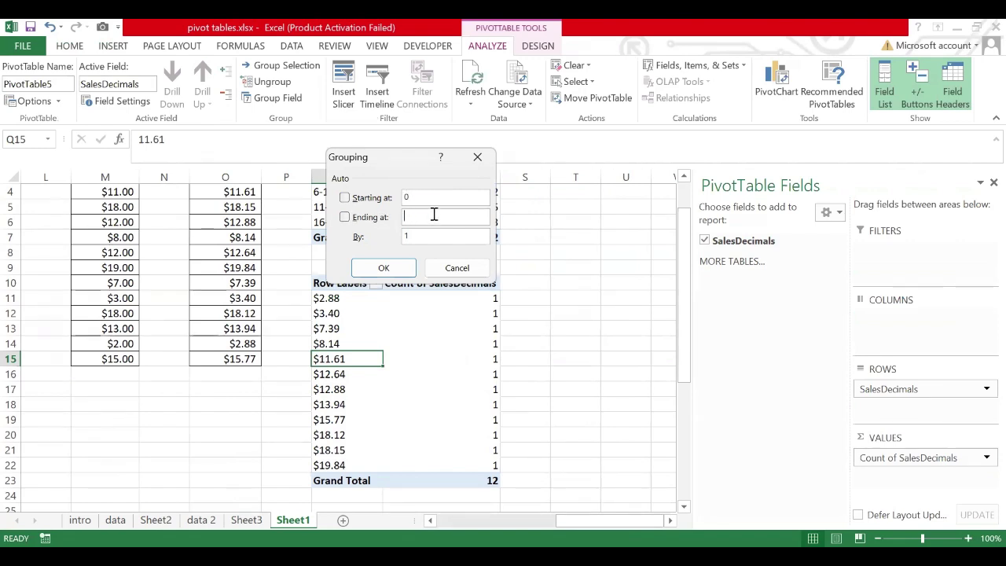
{"action": "type", "text": "20"}
Step: Set the SalesDecimals grouping interval to 5 and apply the grouping
{"action": "left_click", "coordinate": [433, 237]}
{"action": "key", "text": "BackSpace"}
{"action": "type", "text": "5"}
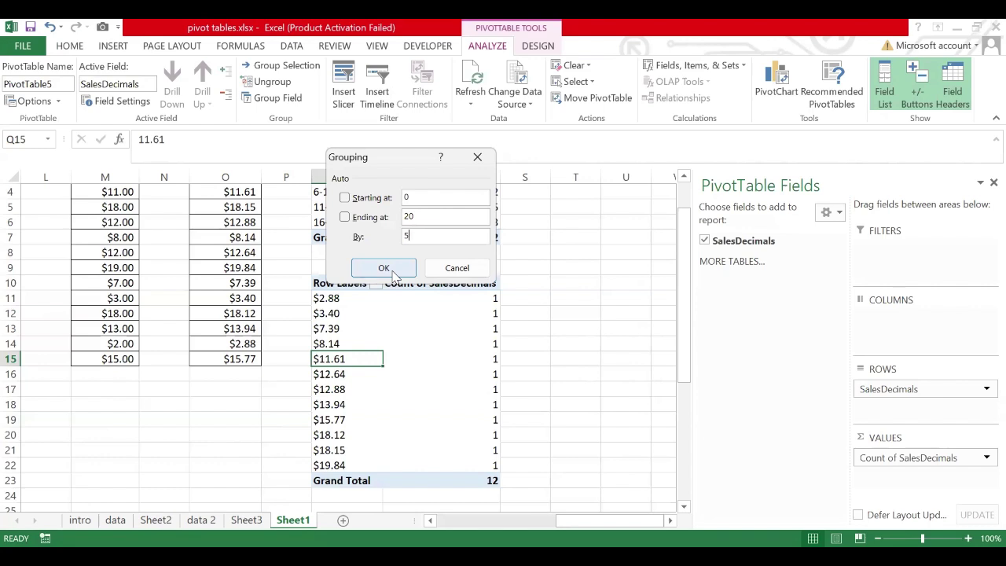
{"action": "left_click", "coordinate": [384, 268]}
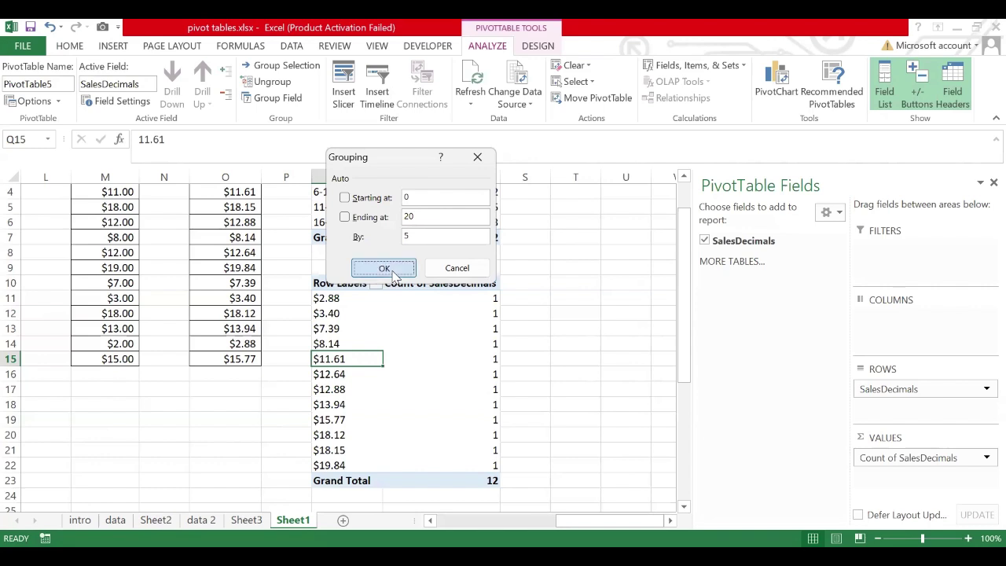
Step: Change the grouping of the SalesIntegers row labels to start at 0
{"action": "left_click", "coordinate": [410, 328]}
{"action": "scroll", "coordinate": [451, 363], "scroll_direction": "up", "scroll_amount": 1}
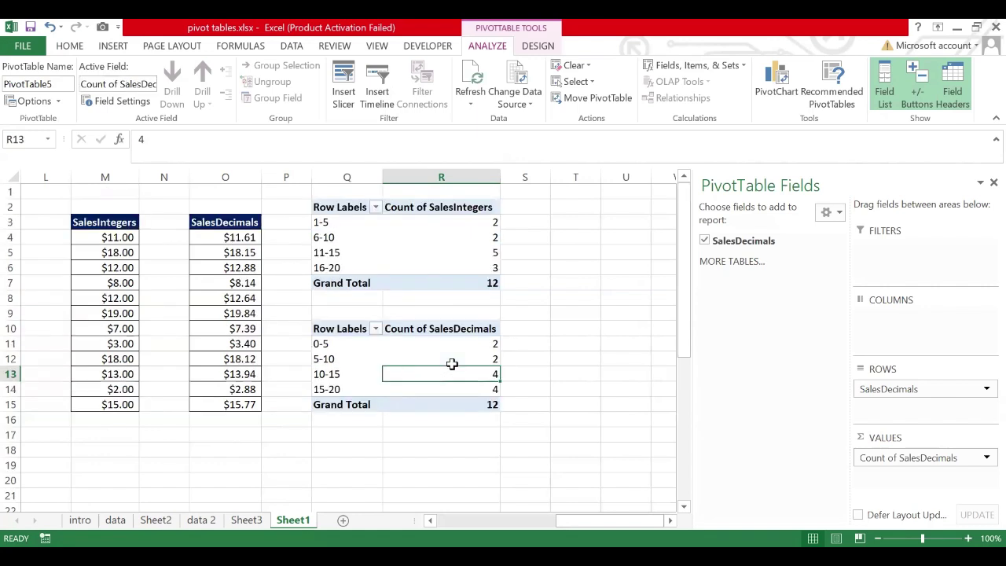
{"action": "left_click", "coordinate": [355, 359]}
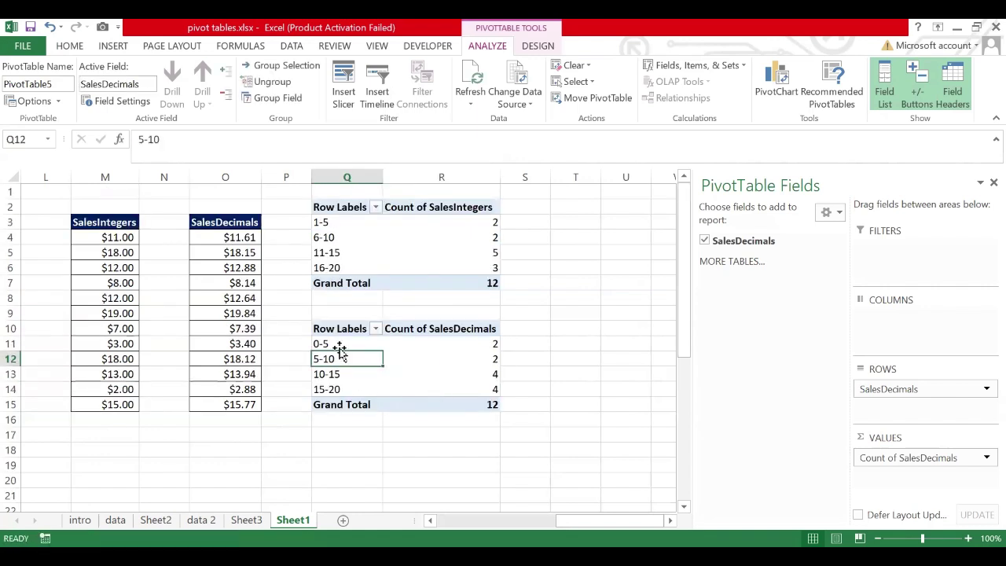
{"action": "left_click", "coordinate": [343, 237]}
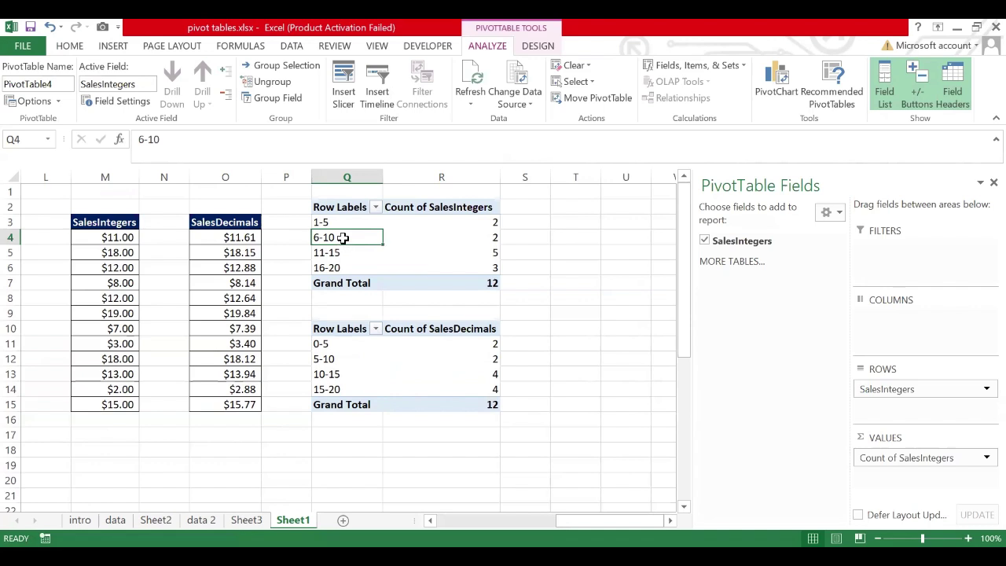
{"action": "right_click", "coordinate": [343, 237]}
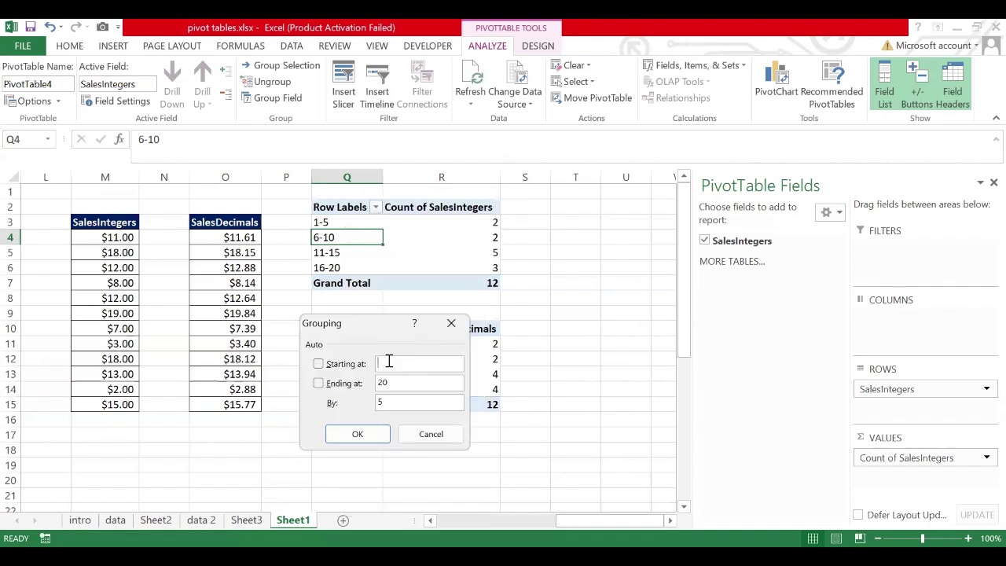
{"action": "left_click", "coordinate": [359, 434]}
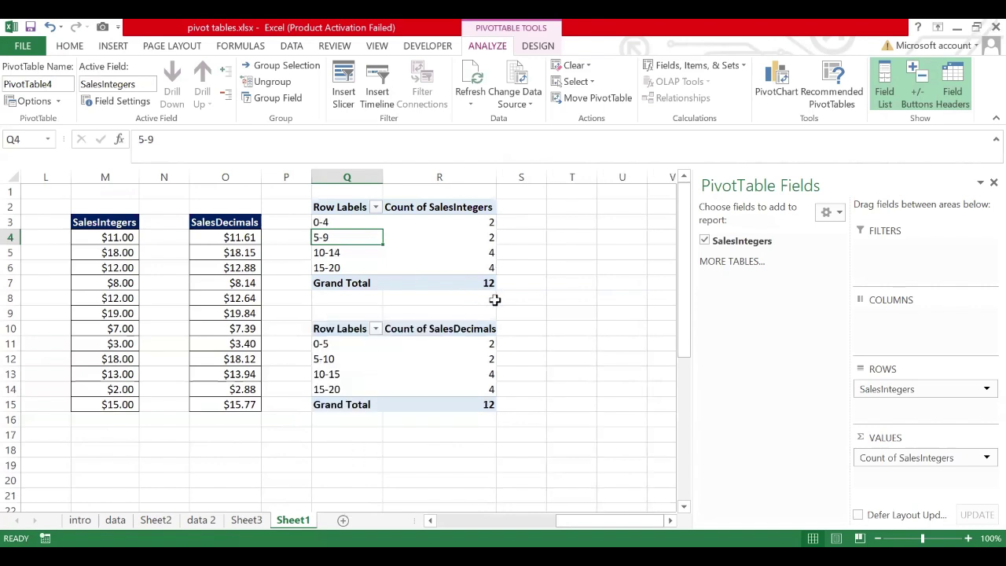
Step: Compare the counts and range labels of the SalesIntegers pivot table with those of the SalesDecimals pivot table
{"action": "left_click", "coordinate": [456, 236]}
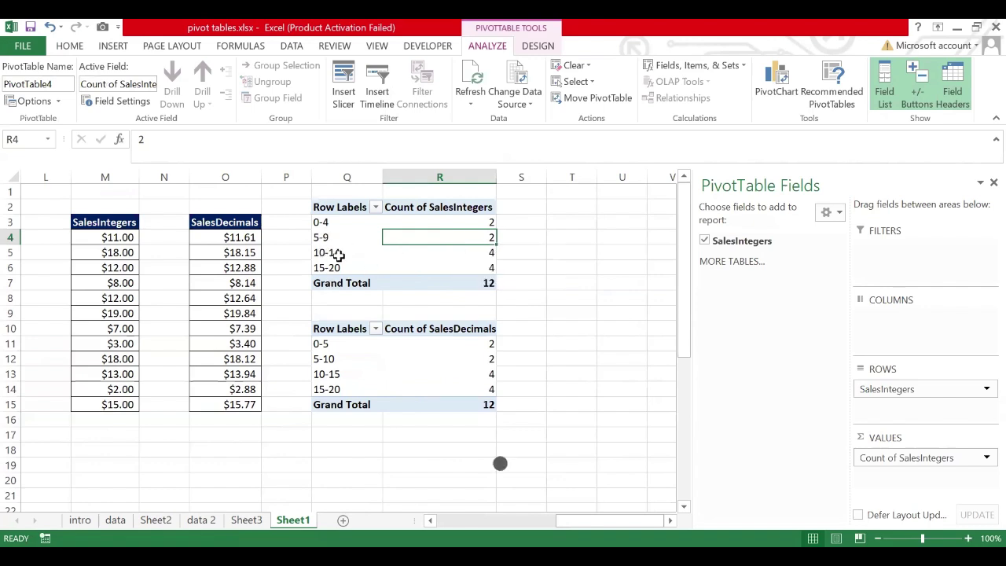
{"action": "left_click", "coordinate": [479, 386]}
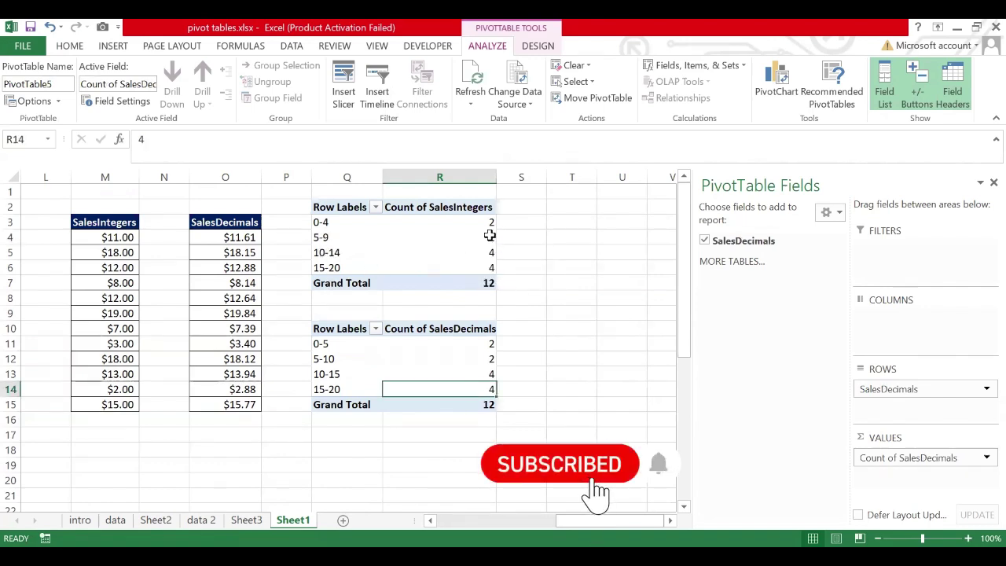
{"action": "left_click_drag", "start_coordinate": [482, 221], "coordinate": [485, 267]}
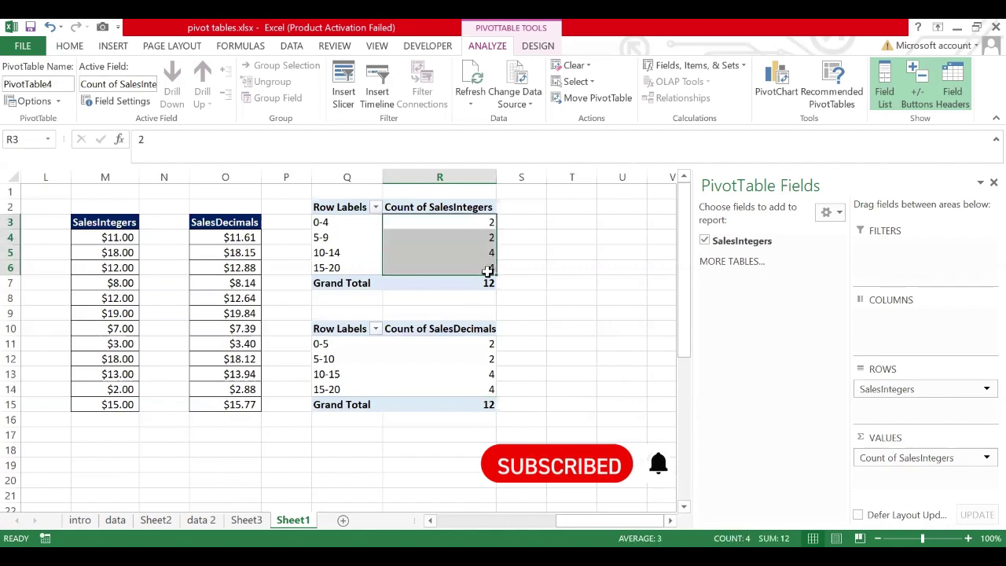
{"action": "left_click_drag", "start_coordinate": [466, 343], "coordinate": [468, 402]}
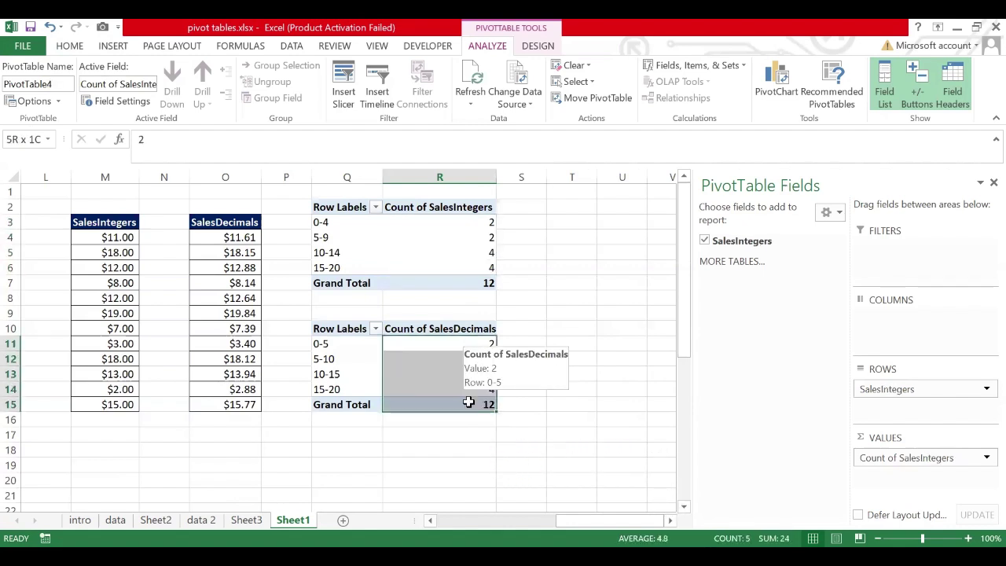
{"action": "left_click_drag", "start_coordinate": [343, 222], "coordinate": [338, 269]}
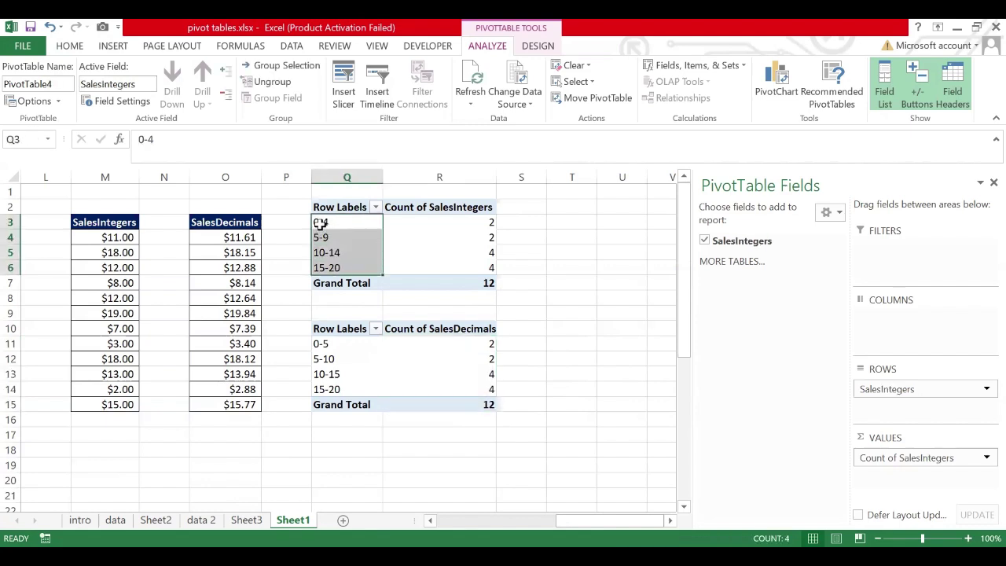
{"action": "left_click", "coordinate": [343, 354]}
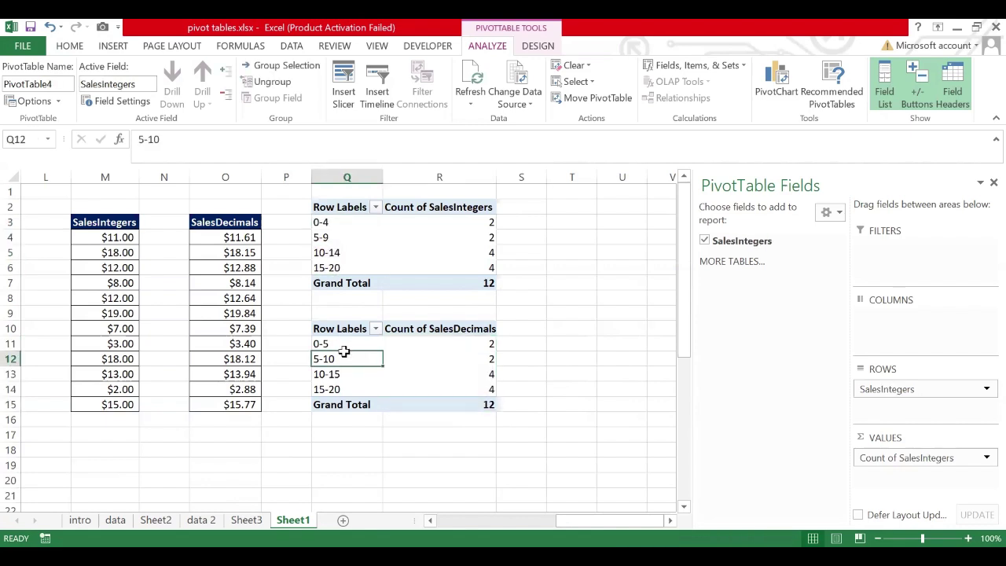
{"action": "left_click_drag", "start_coordinate": [340, 344], "coordinate": [336, 388]}
Step: Examine the shared boundaries of the SalesDecimals ranges against the separate limits of the SalesIntegers ranges
{"action": "left_click", "coordinate": [366, 346]}
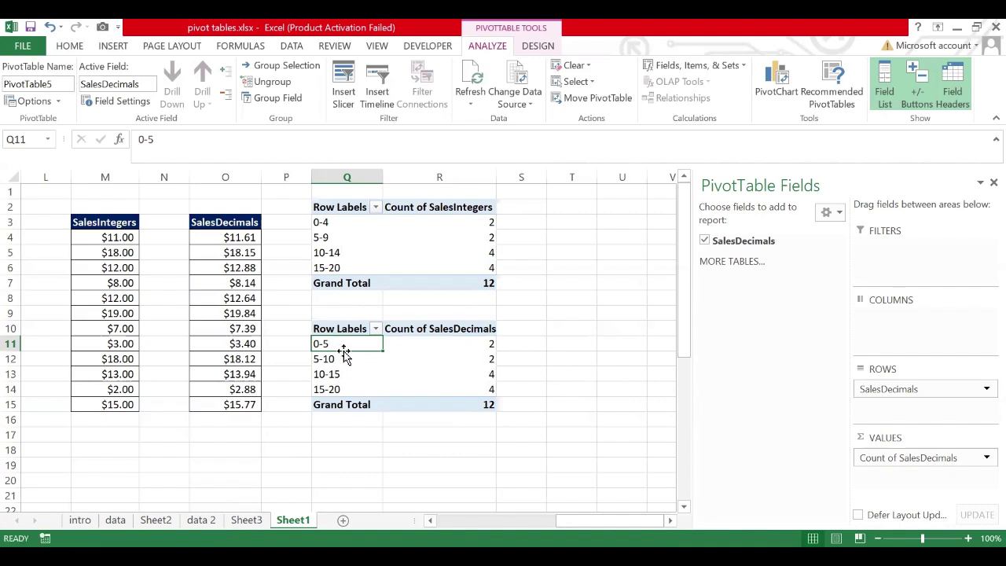
{"action": "left_click", "coordinate": [343, 369]}
{"action": "left_click", "coordinate": [339, 355]}
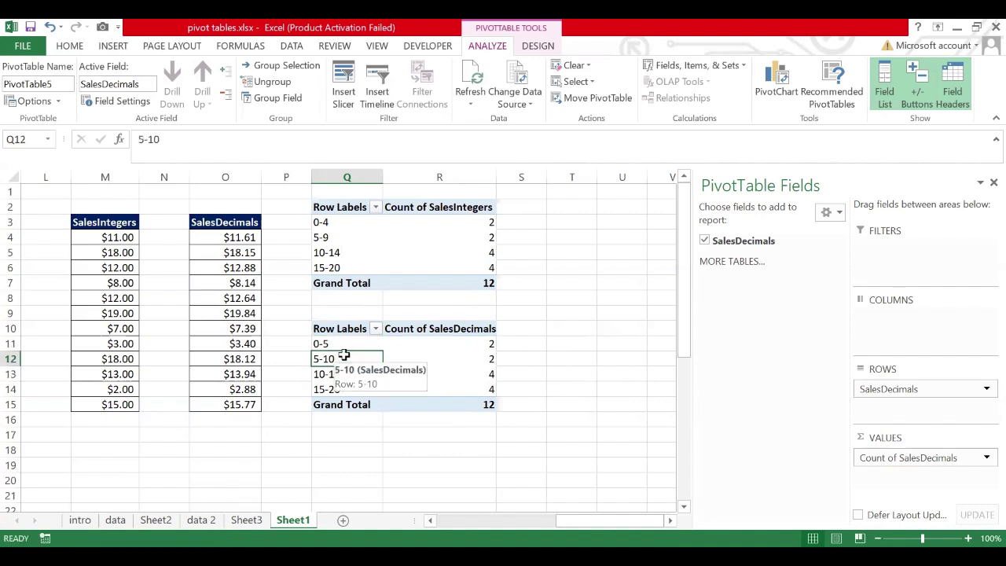
{"action": "left_click", "coordinate": [361, 342]}
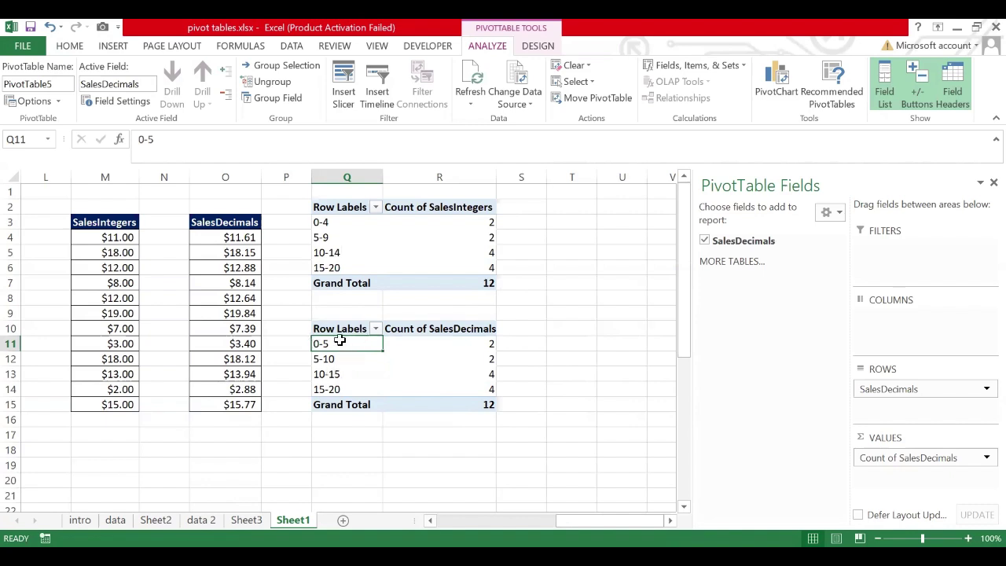
{"action": "left_click", "coordinate": [352, 374]}
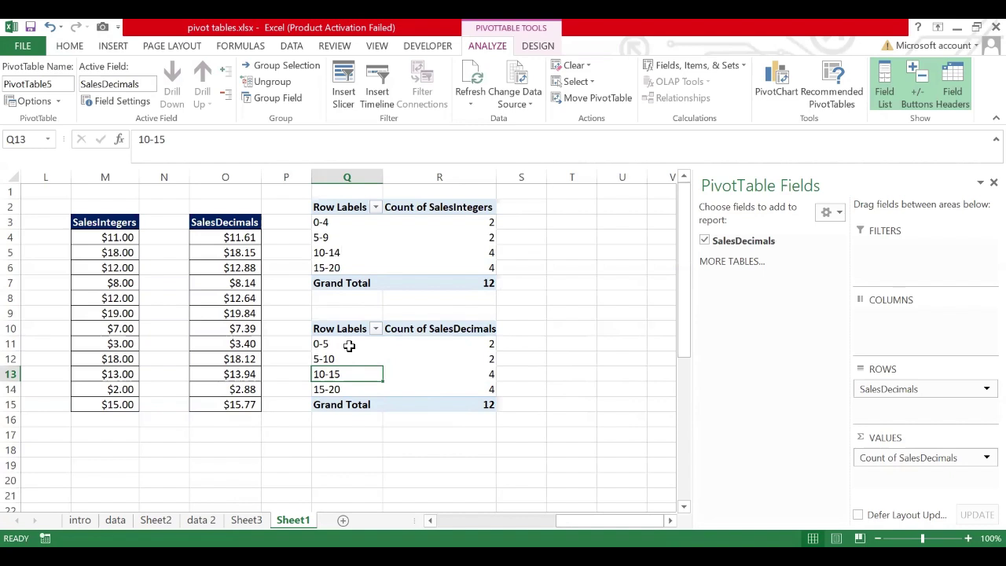
{"action": "left_click", "coordinate": [348, 345]}
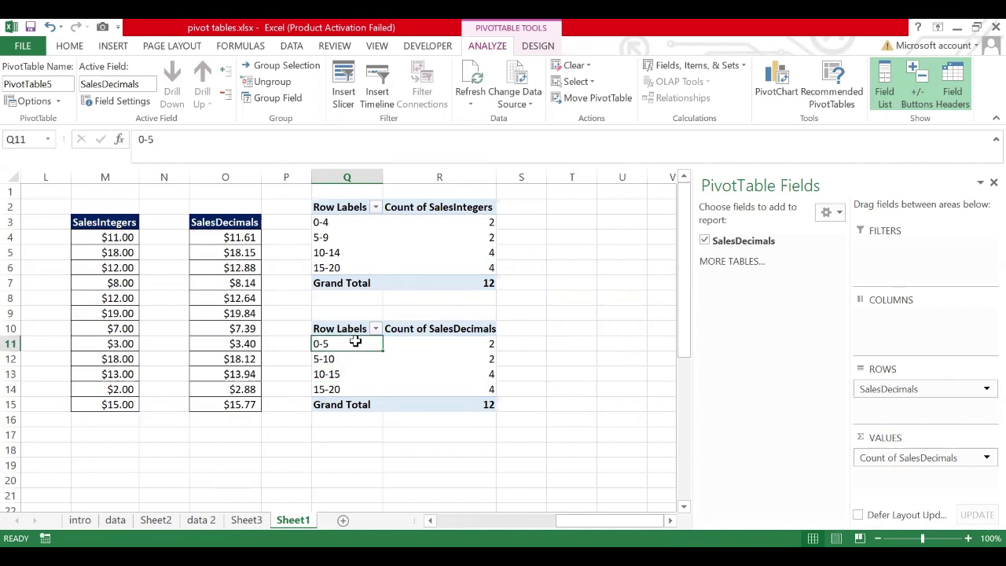
{"action": "left_click", "coordinate": [353, 360]}
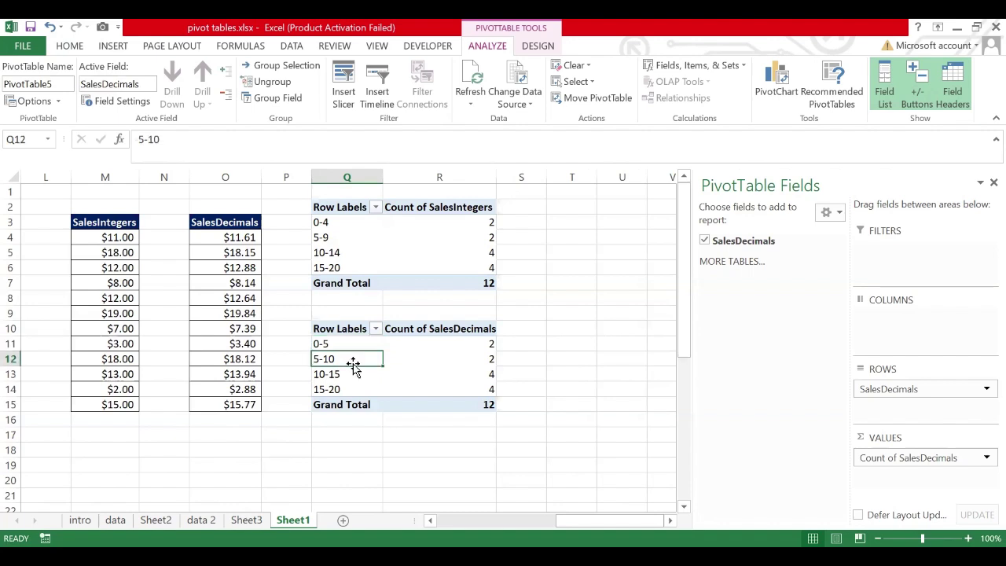
{"action": "left_click", "coordinate": [345, 383]}
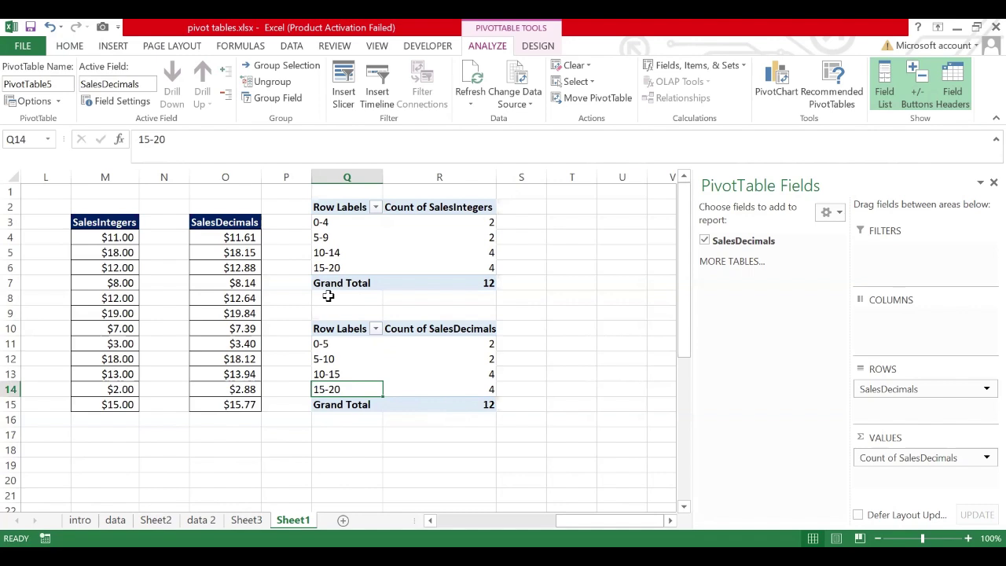
{"action": "left_click", "coordinate": [295, 390]}
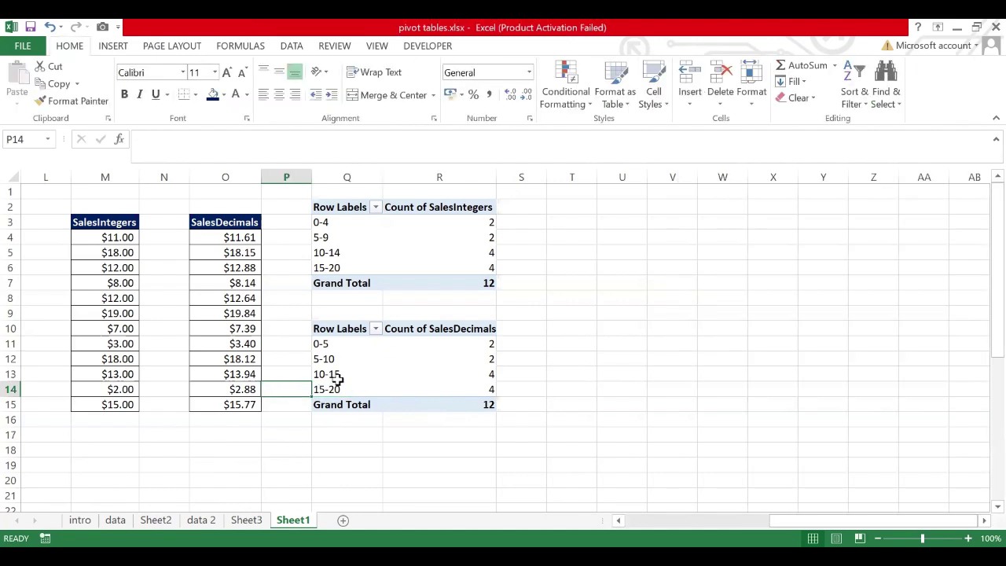
{"action": "left_click", "coordinate": [335, 376]}
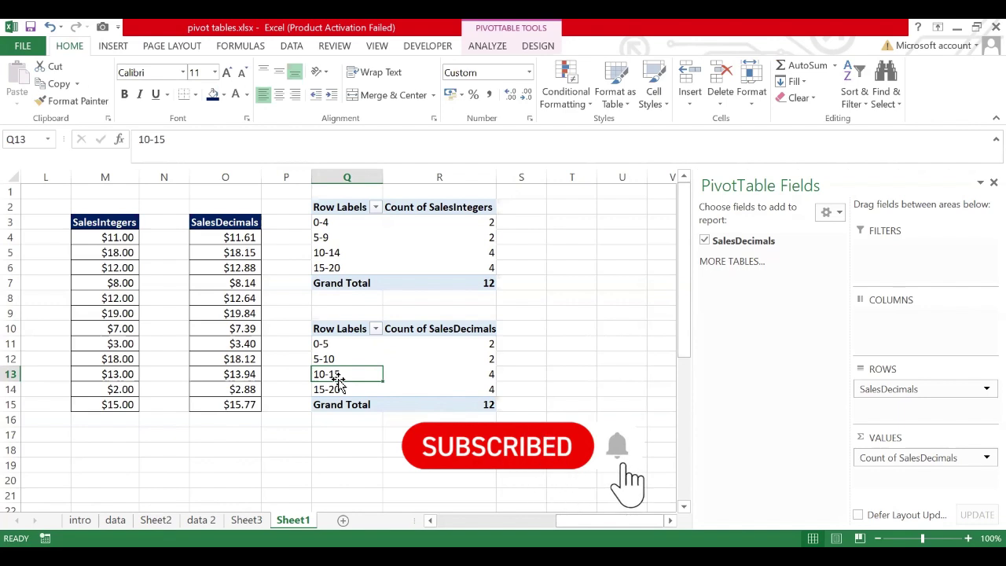
{"action": "left_click", "coordinate": [354, 239]}
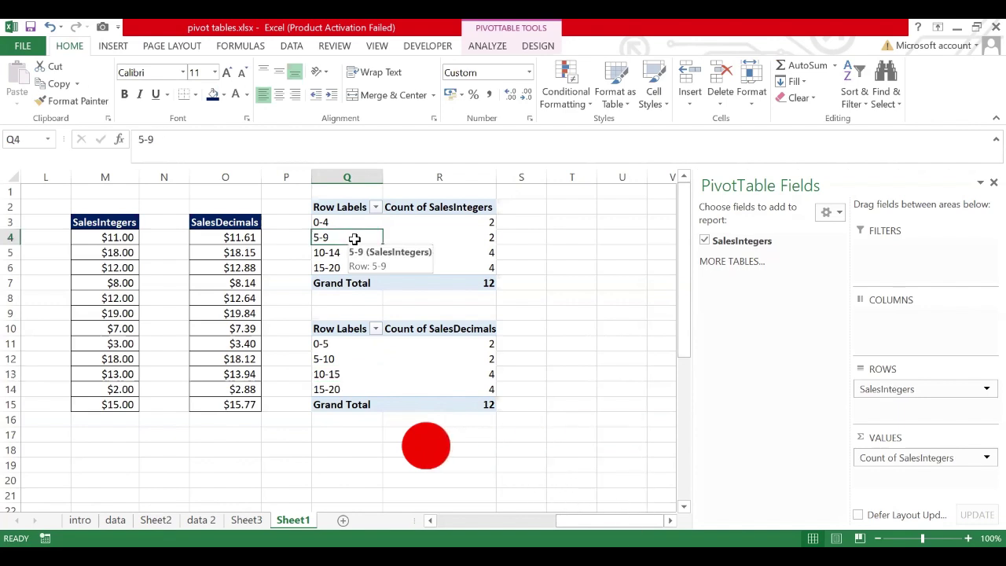
{"action": "left_click", "coordinate": [350, 369]}
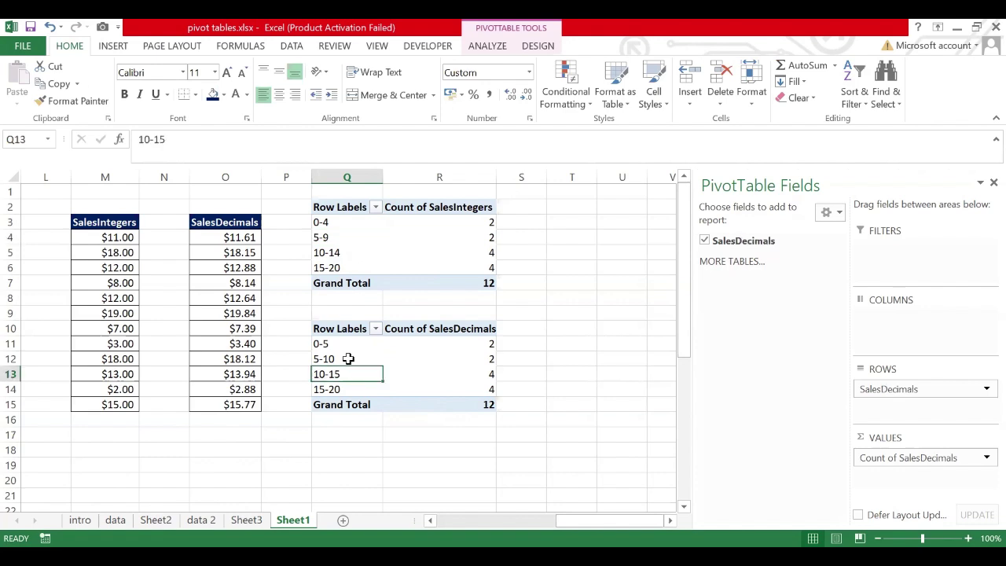
{"action": "left_click", "coordinate": [350, 356]}
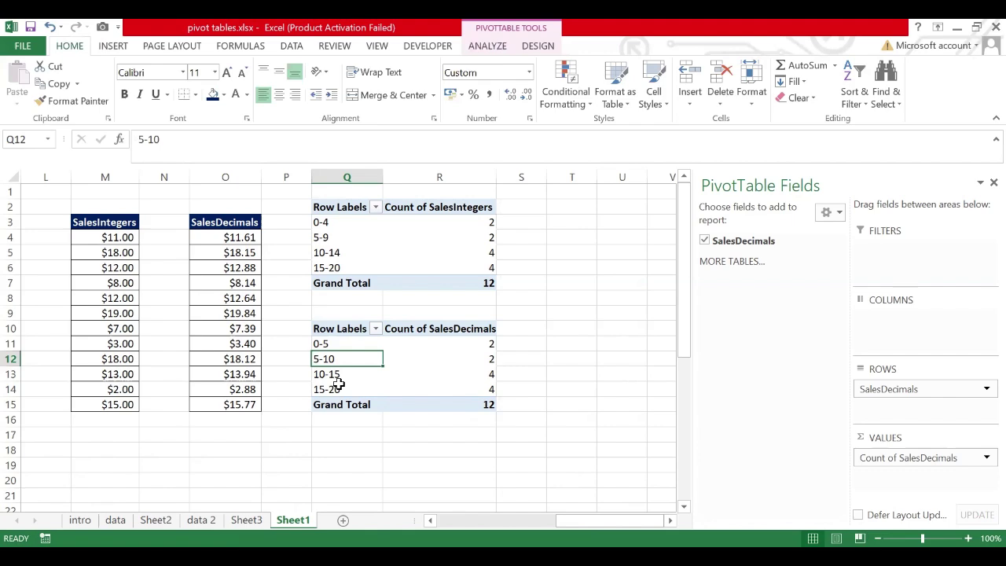
{"action": "left_click_drag", "start_coordinate": [571, 523], "coordinate": [629, 524]}
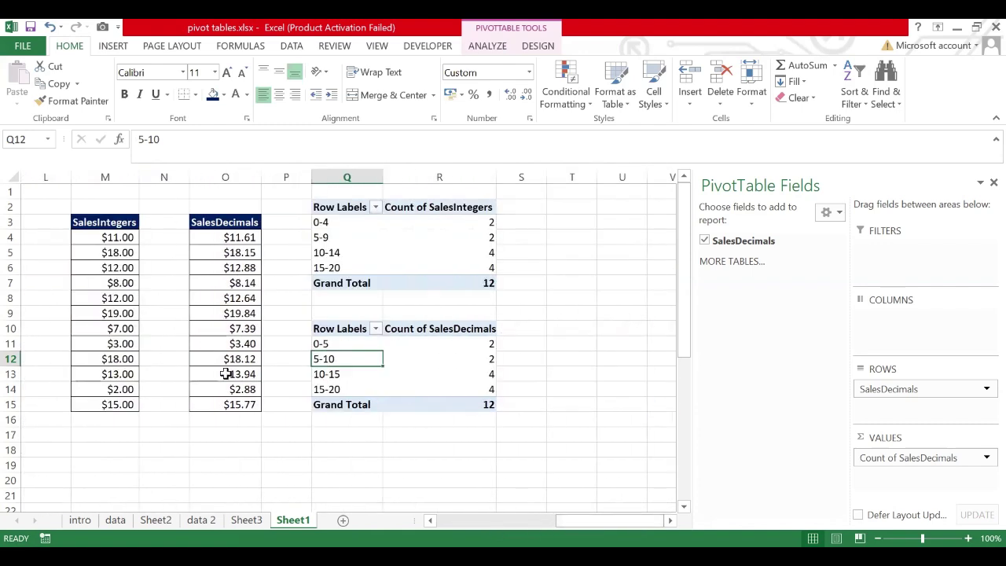